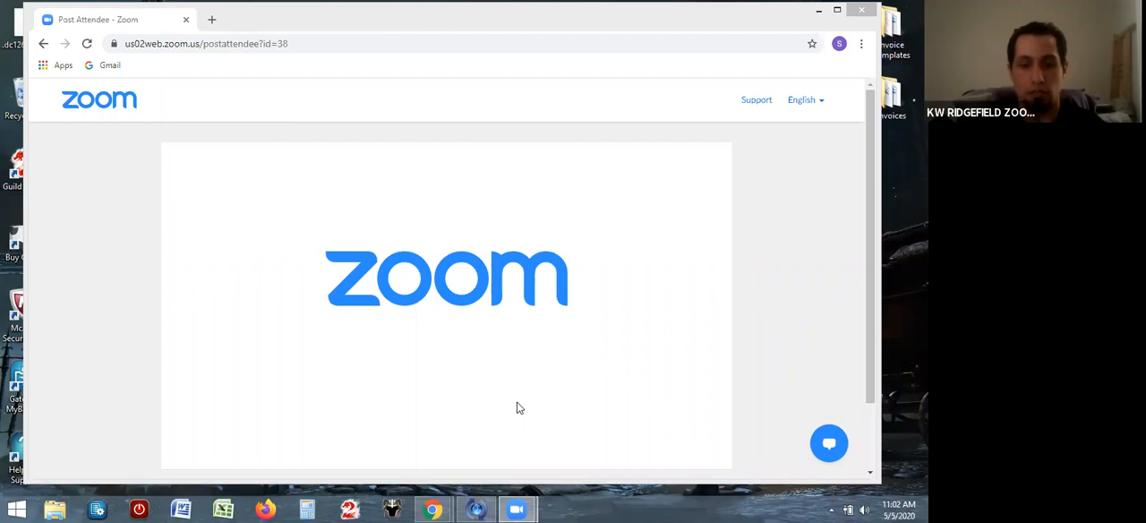
Switch to the Chrome window with the KW Command dashboard and accept the site's cookies
mouse_move(433, 509)
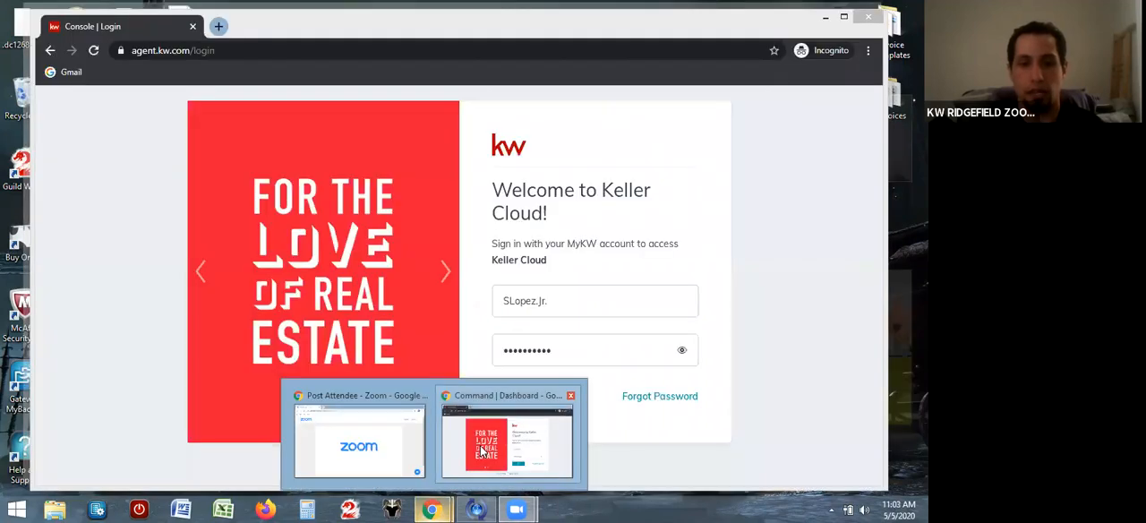
click(481, 452)
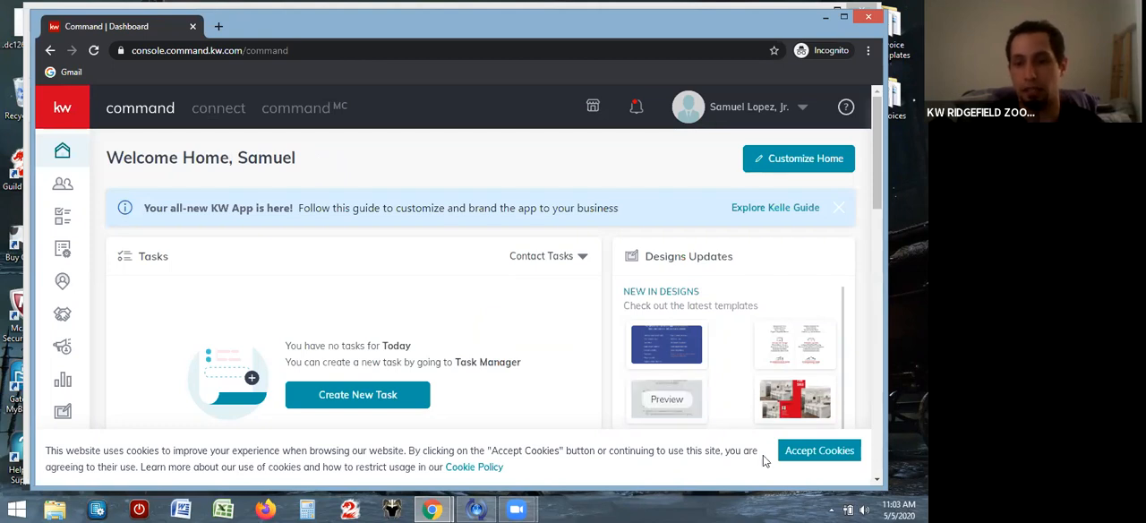
click(818, 451)
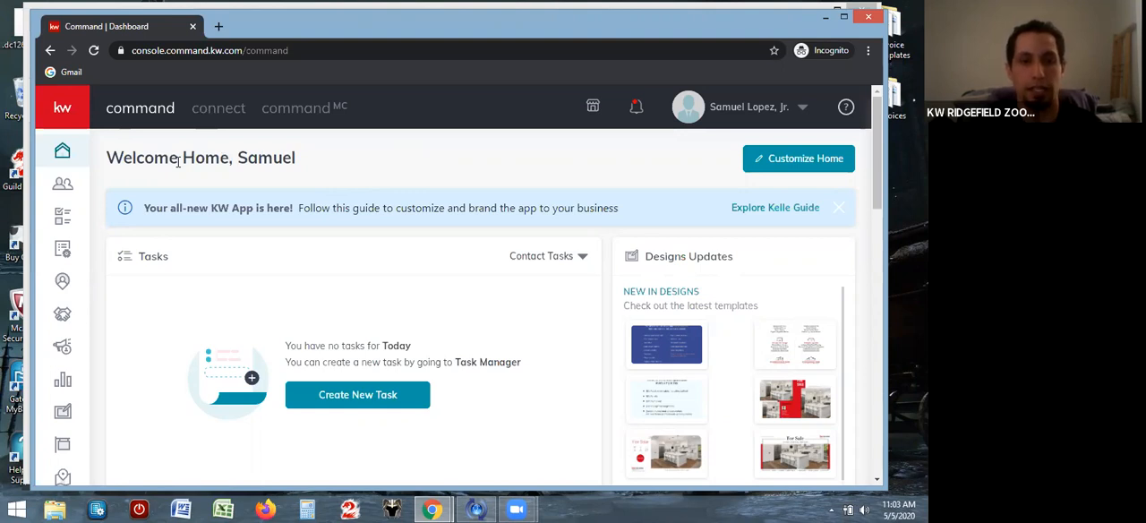
Start a new contact in Contacts and fill in the person's full name and personal e-mail address
click(60, 185)
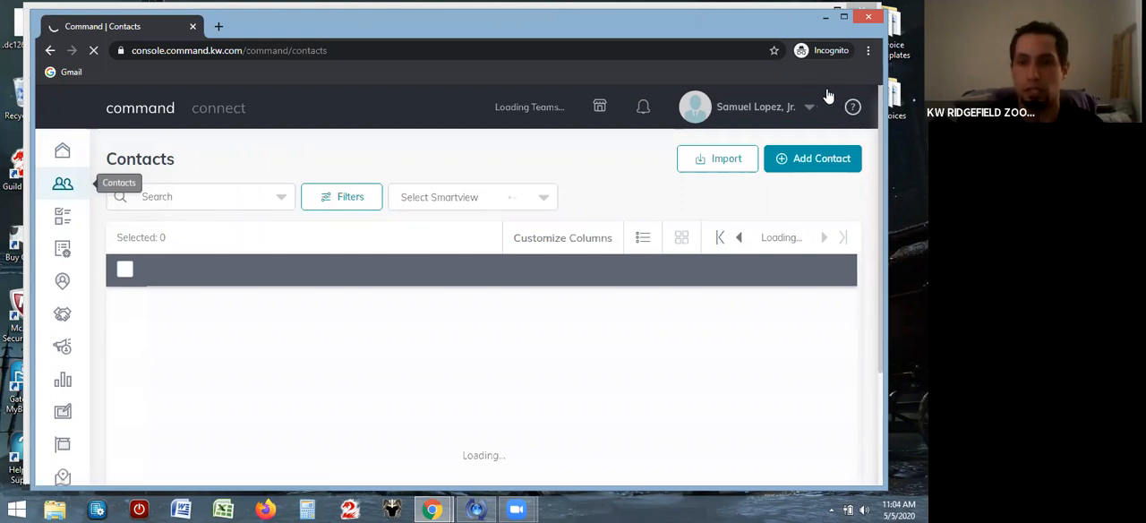
click(803, 158)
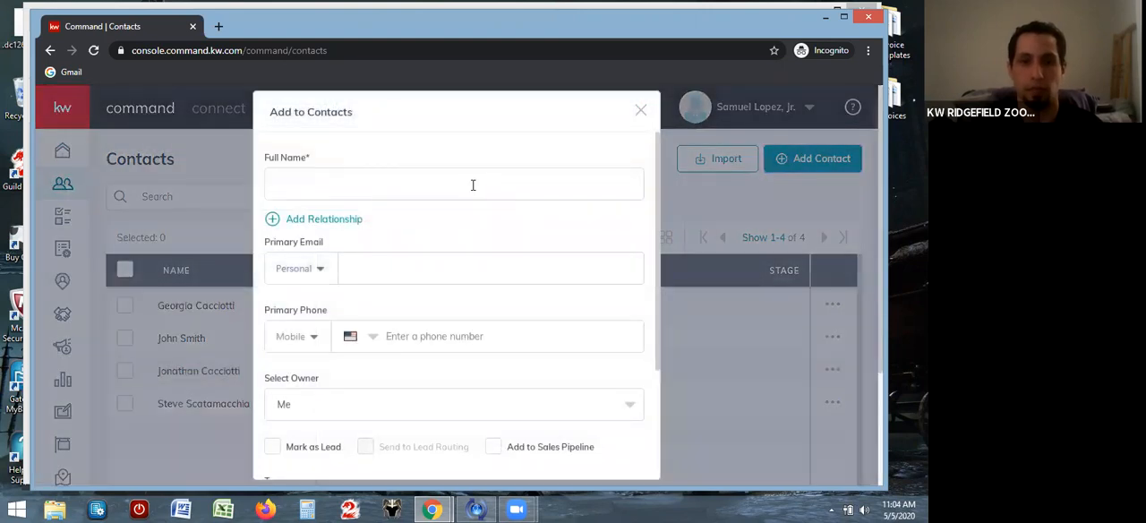
click(472, 184)
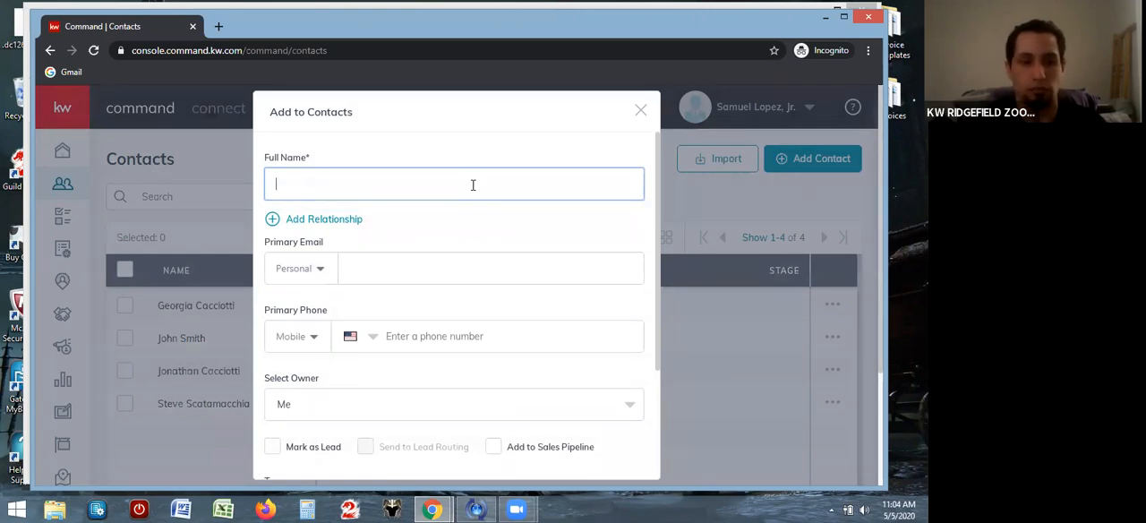
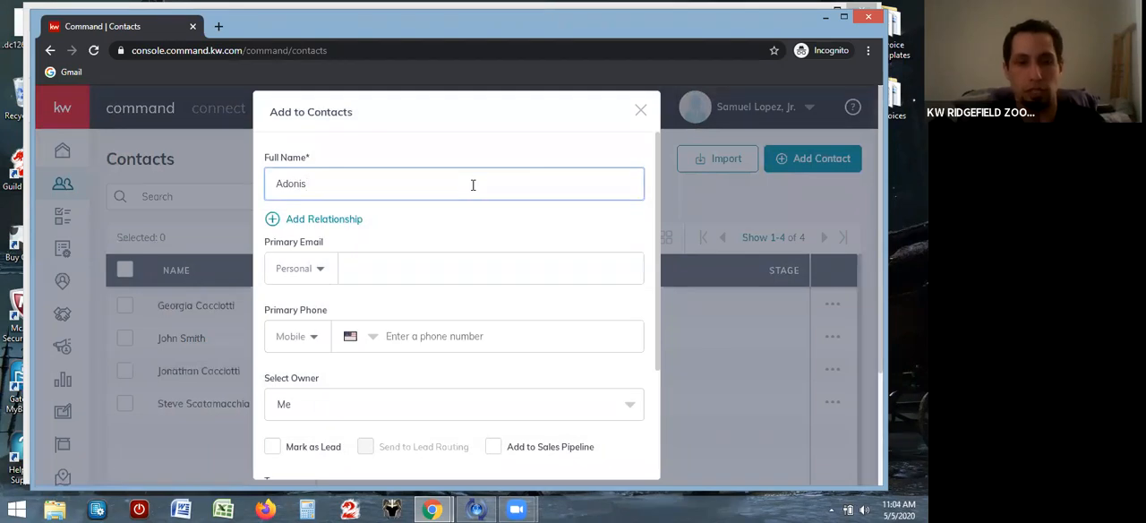
click(401, 269)
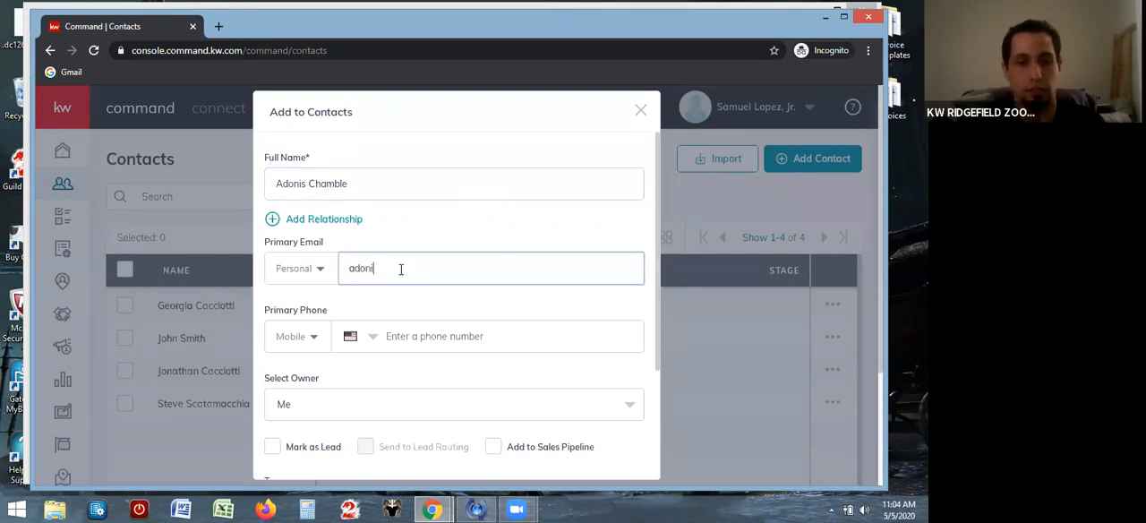
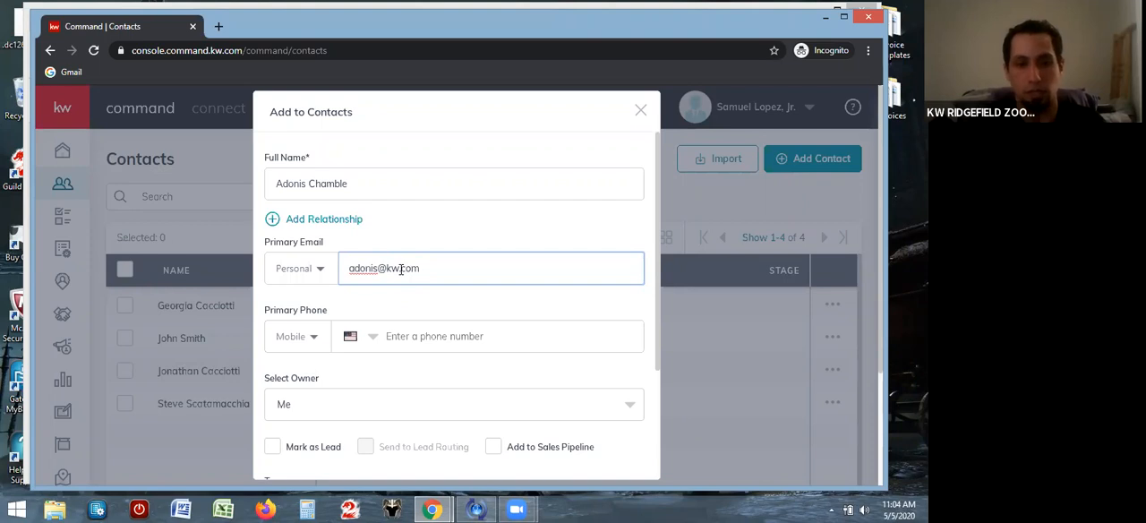
Enter the new contact's mobile phone number and try to create the contact
click(447, 338)
text(203-)
text(123)
text(-4567)
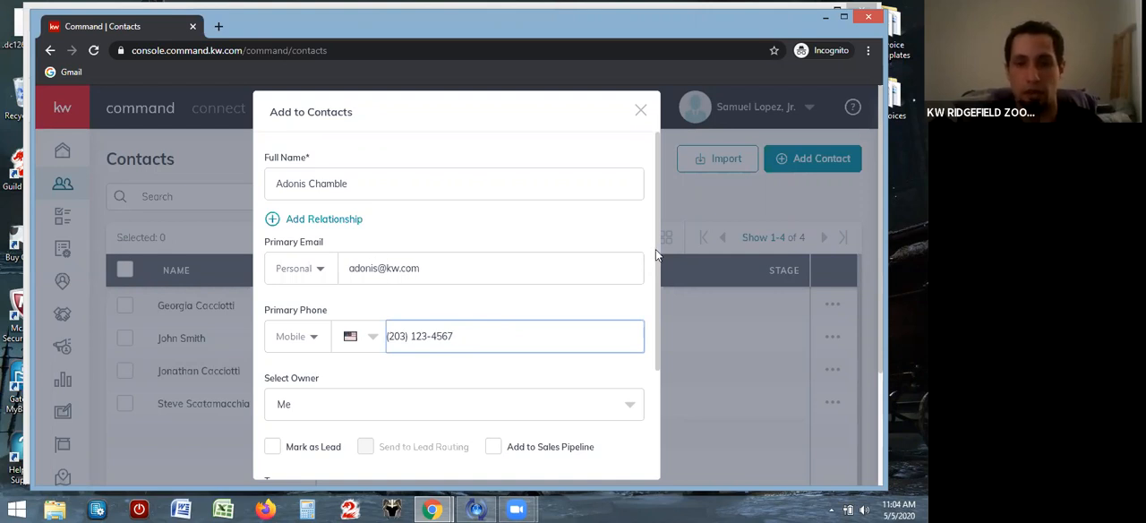
scroll(653, 264, down, 2)
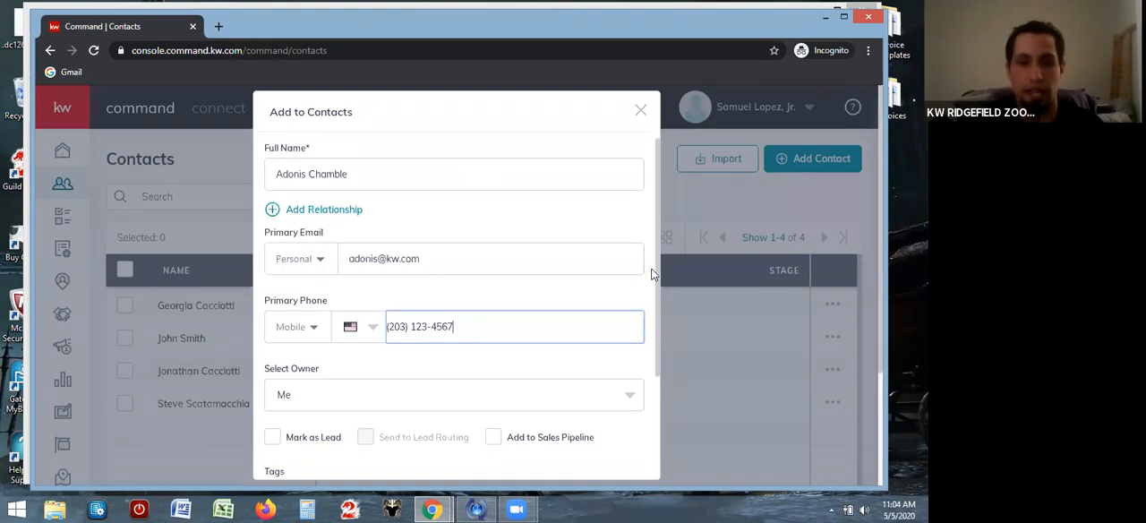
scroll(634, 326, down, 3)
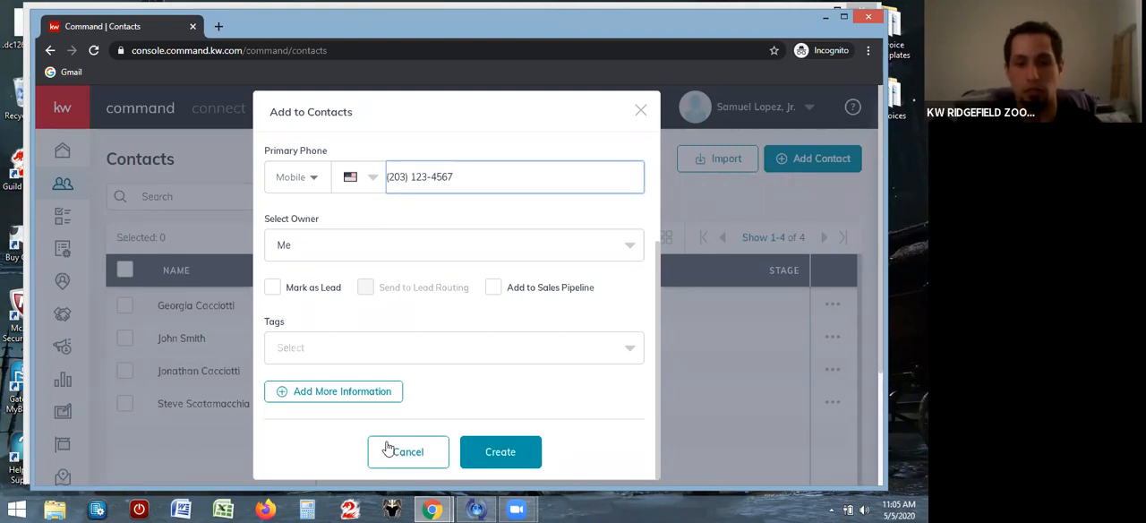
click(503, 452)
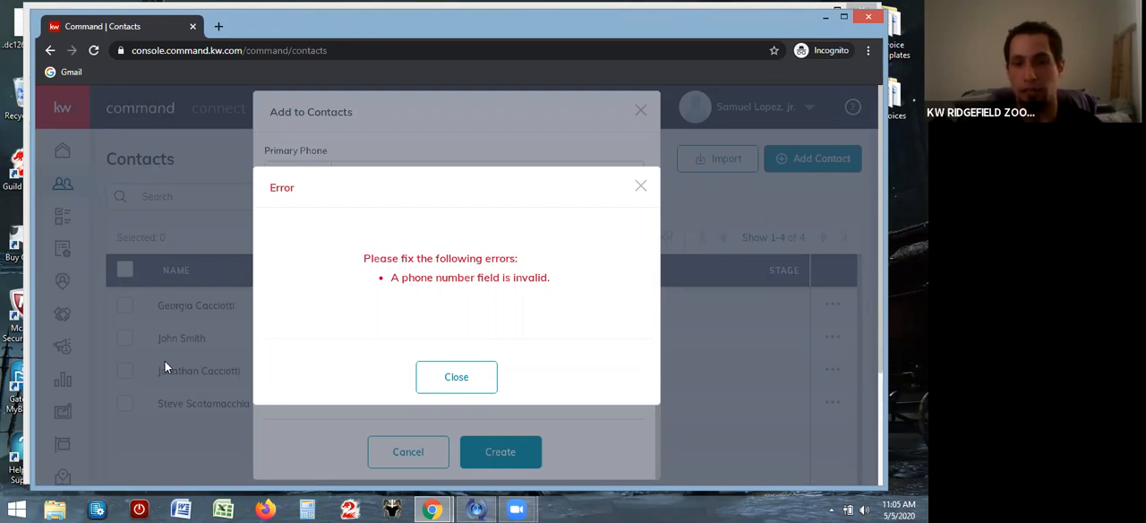
click(451, 377)
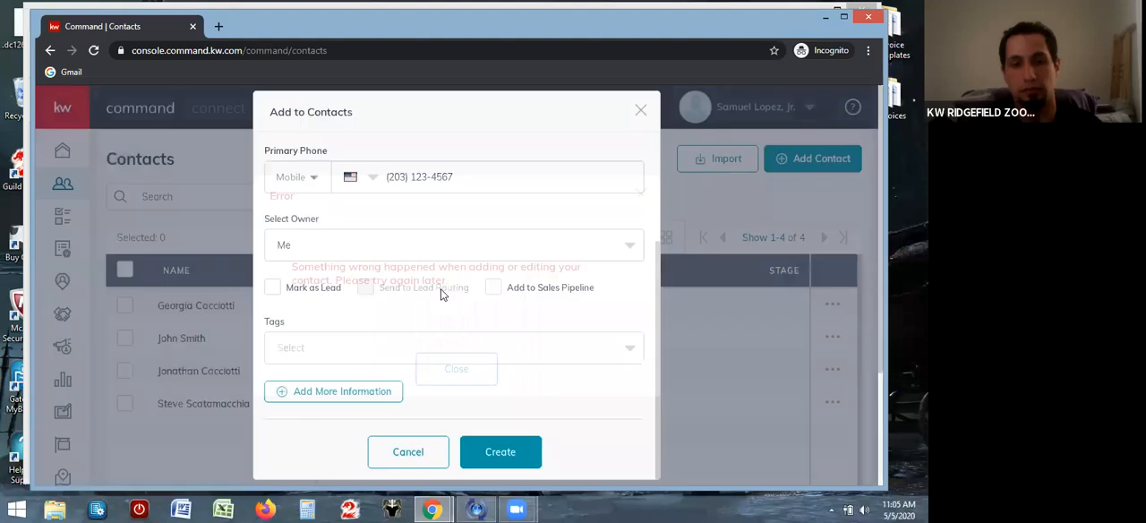
Clear the phone number and cancel adding the new contact
click(464, 183)
key(BackSpace)
key(BackSpace)
key(BackSpace)
key(BackSpace)
key(BackSpace)
key(BackSpace)
key(BackSpace)
key(BackSpace)
key(BackSpace)
key(BackSpace)
key(BackSpace)
key(BackSpace)
key(BackSpace)
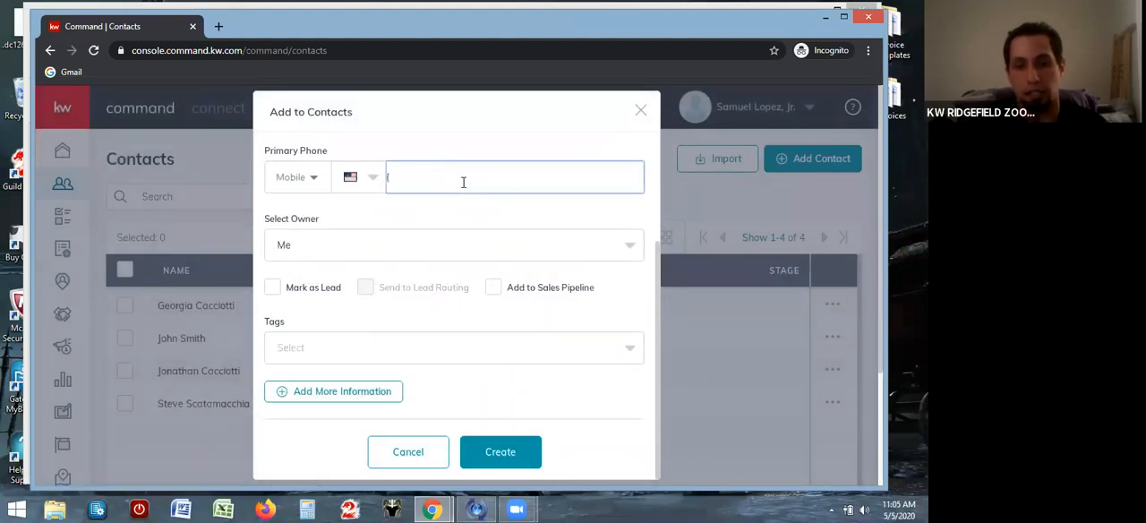
click(400, 452)
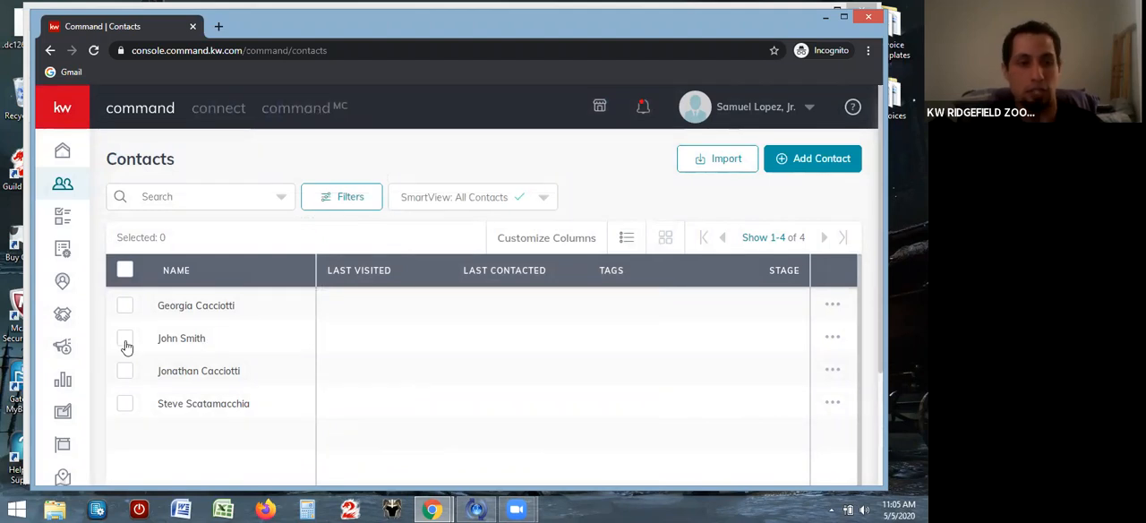
Maximize the browser window and start a new opportunity in Opportunities with Stamford as the market center
drag(76, 299, 54, 312)
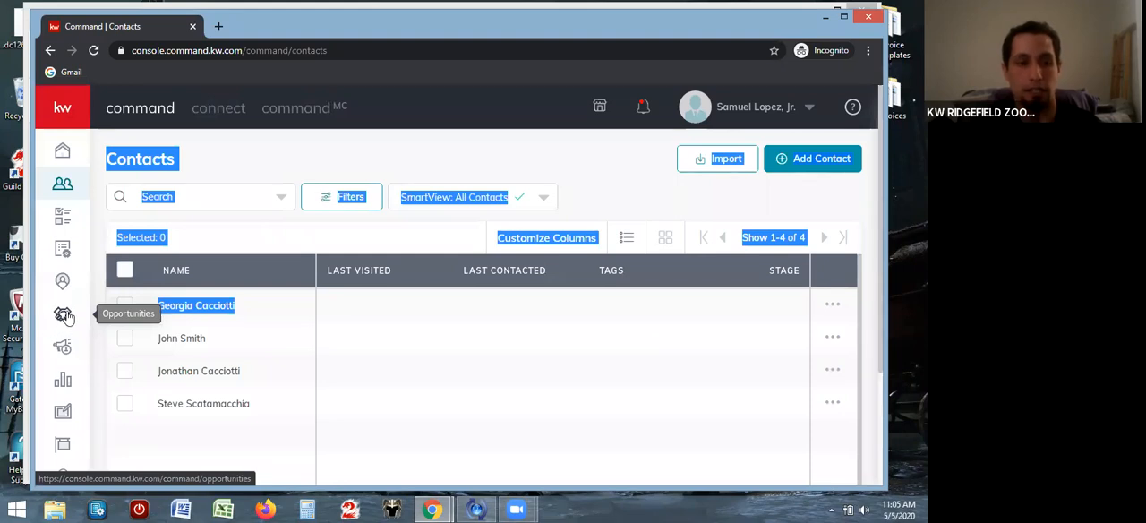
click(64, 314)
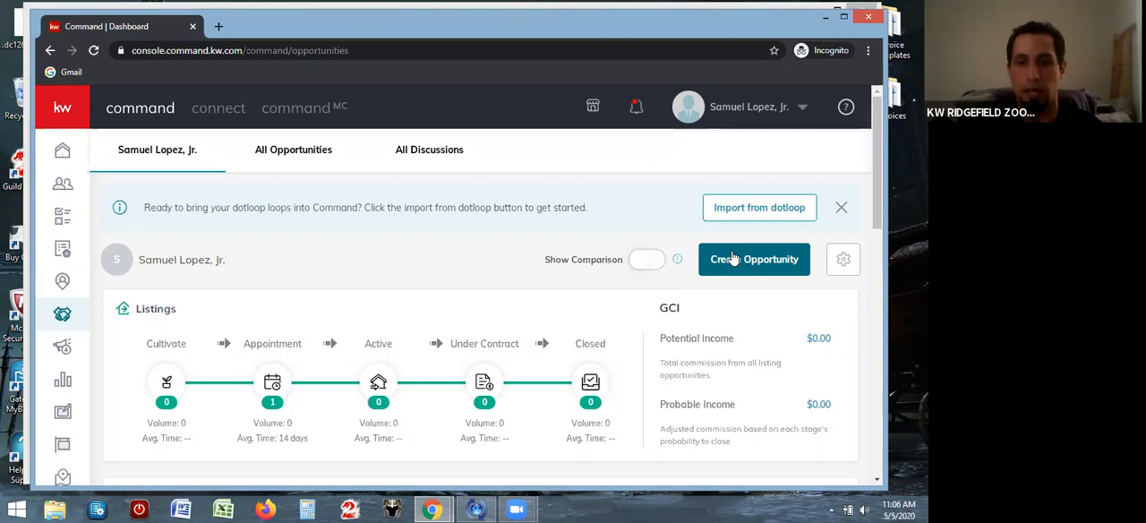
click(843, 16)
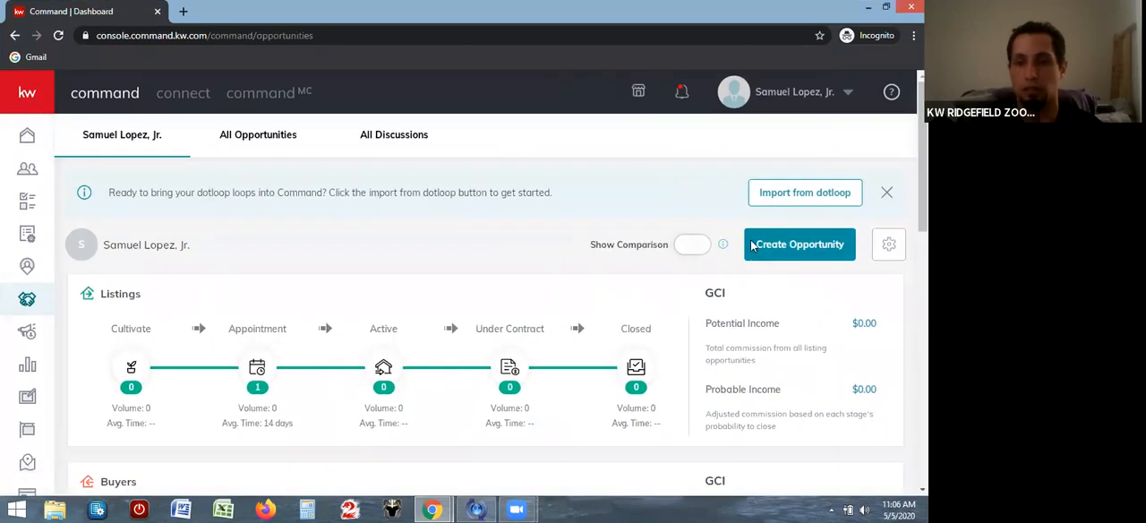
click(756, 257)
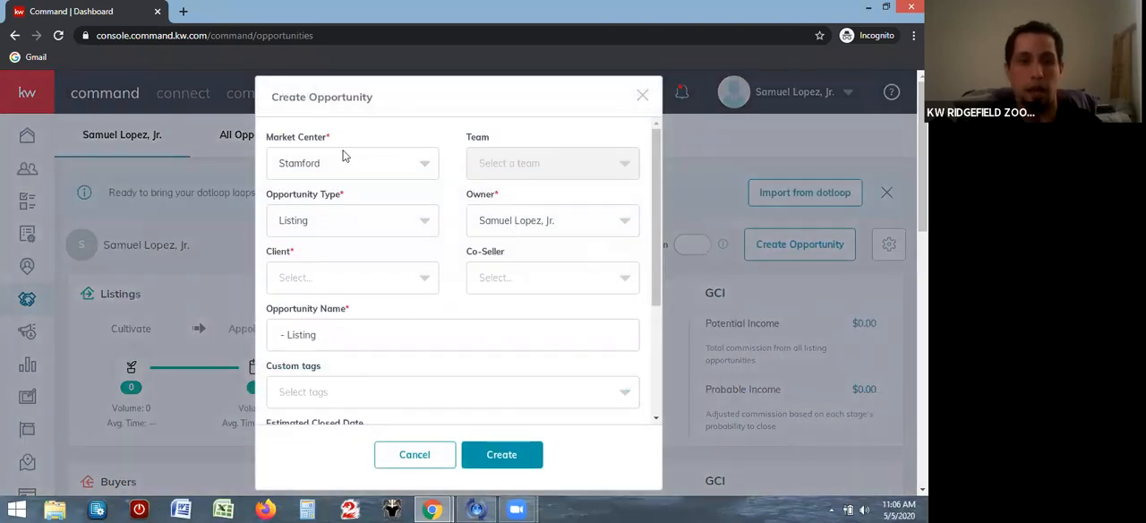
click(426, 169)
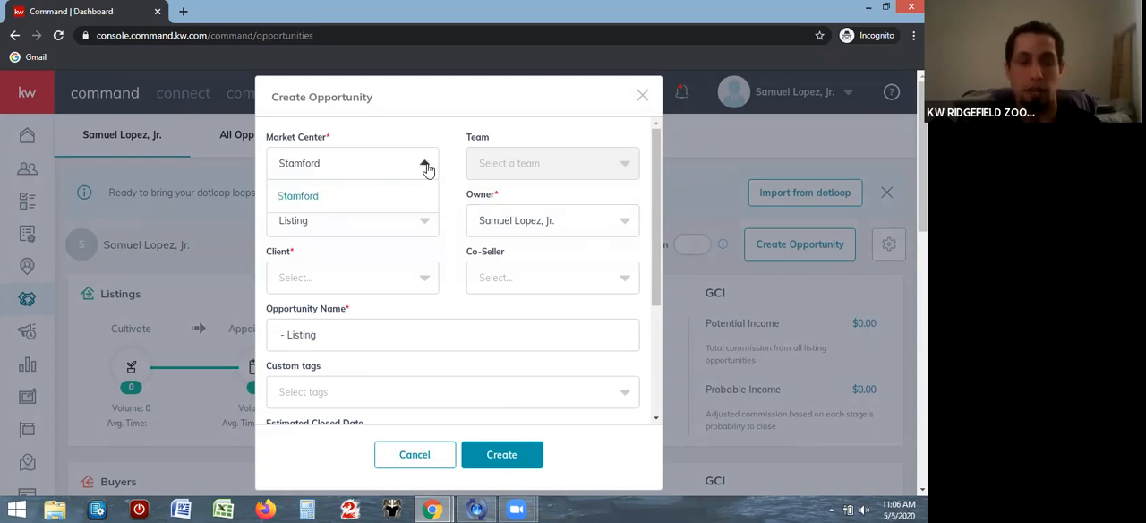
click(361, 191)
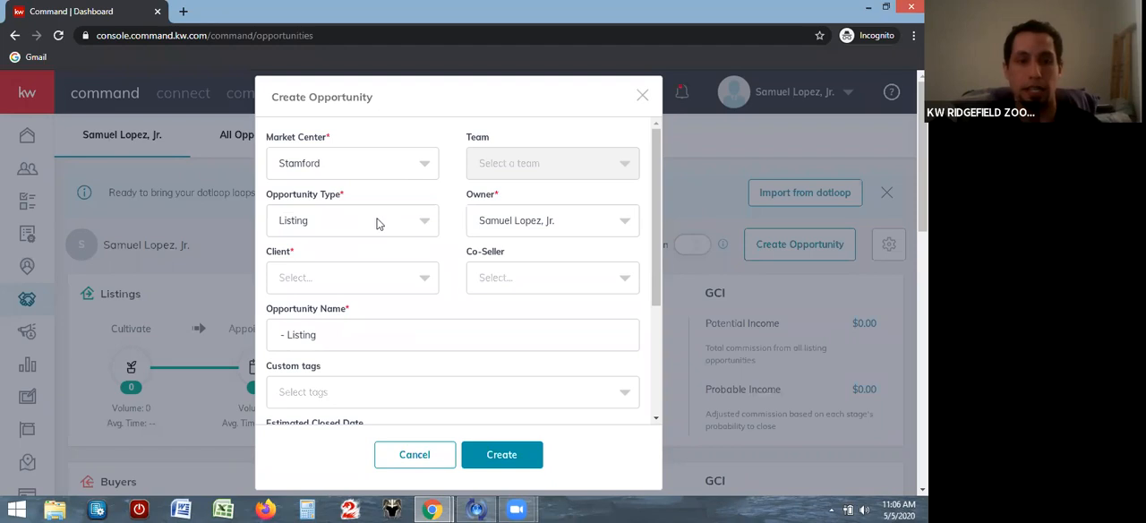
Set the opportunity type to Buyer and keep the current agent as owner
click(425, 223)
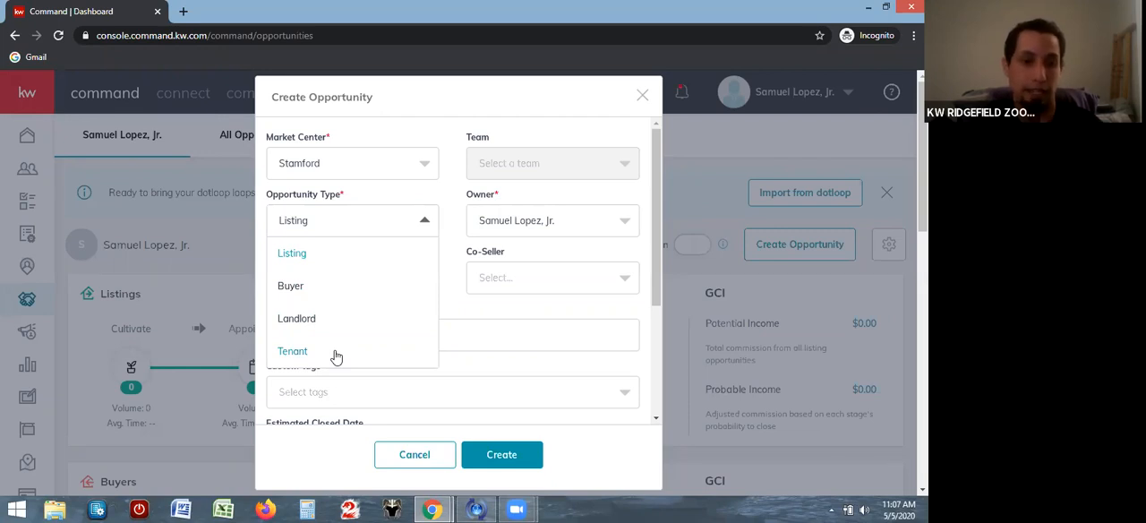
click(329, 291)
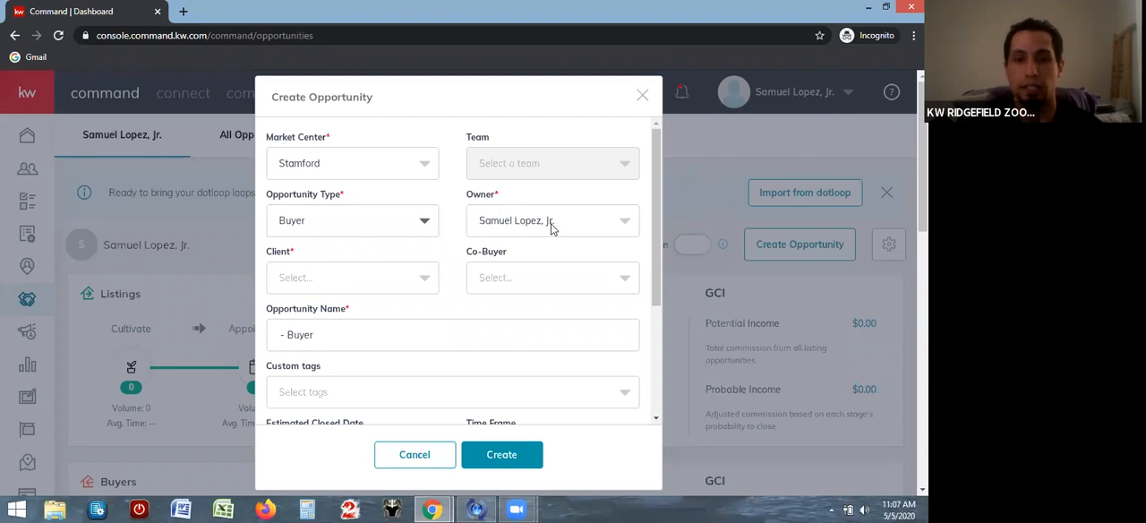
click(627, 231)
click(628, 231)
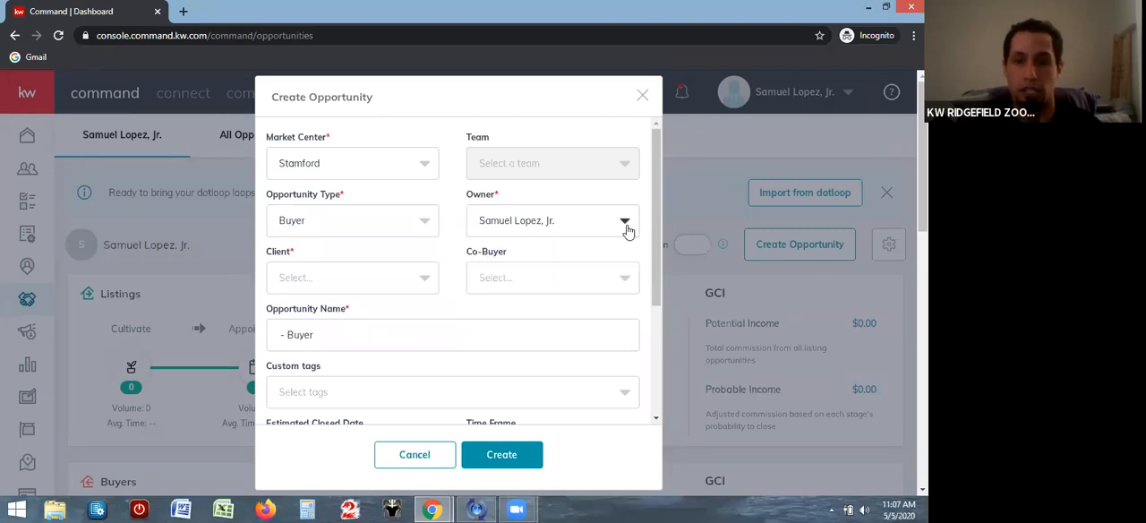
Look up the existing contact by first name and select her as the opportunity's client
click(369, 279)
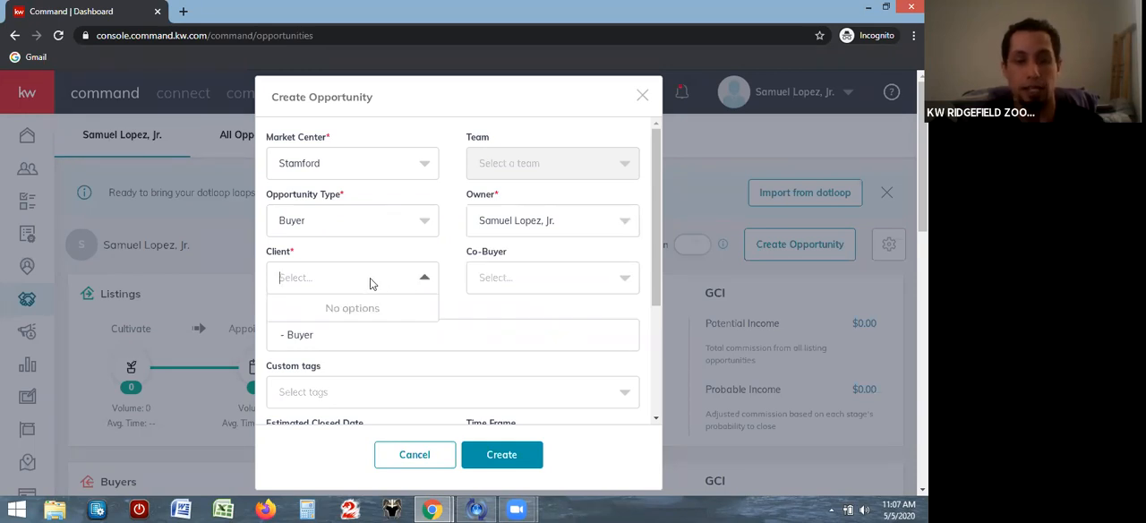
text(g)
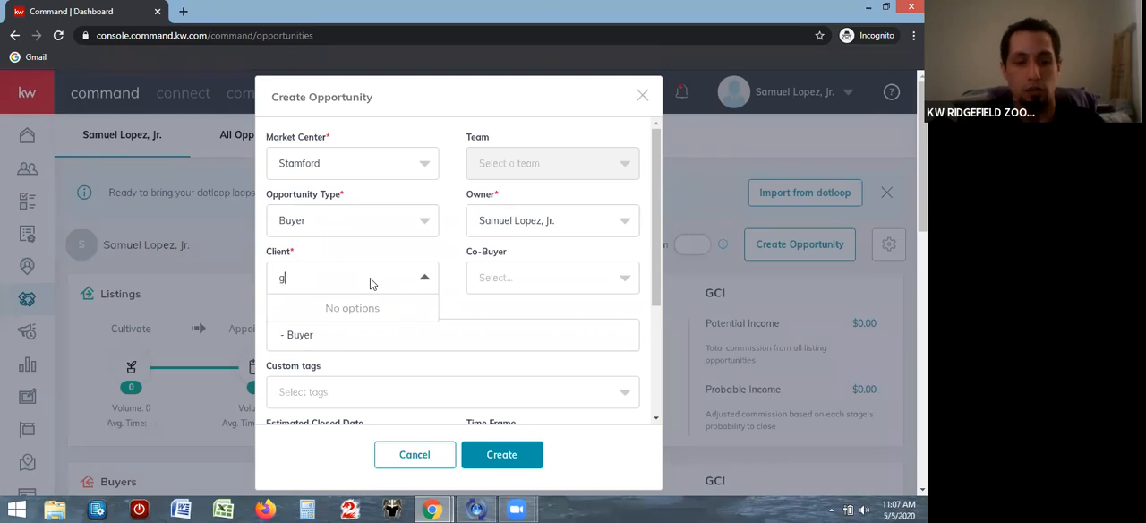
text(eor)
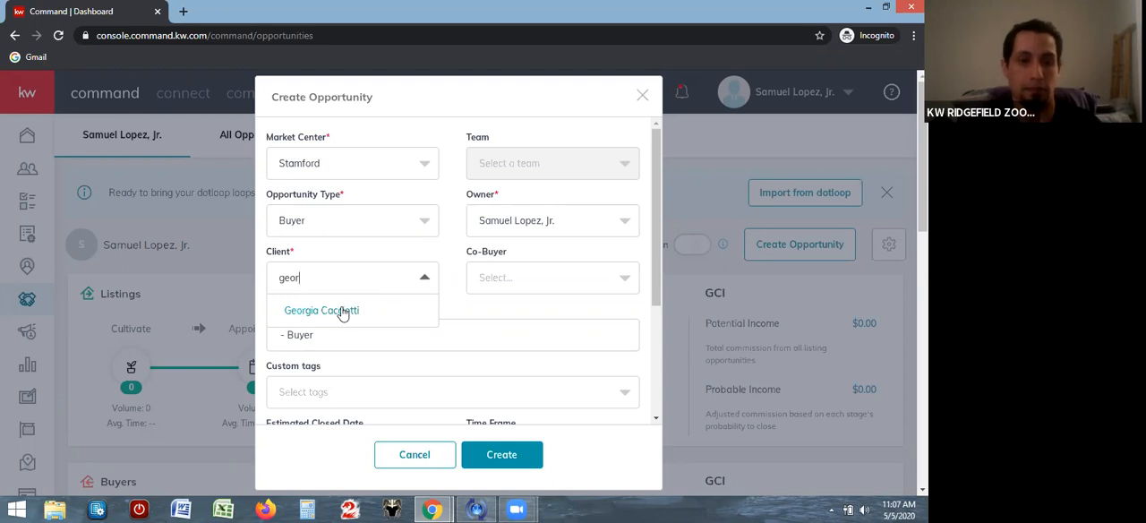
click(343, 310)
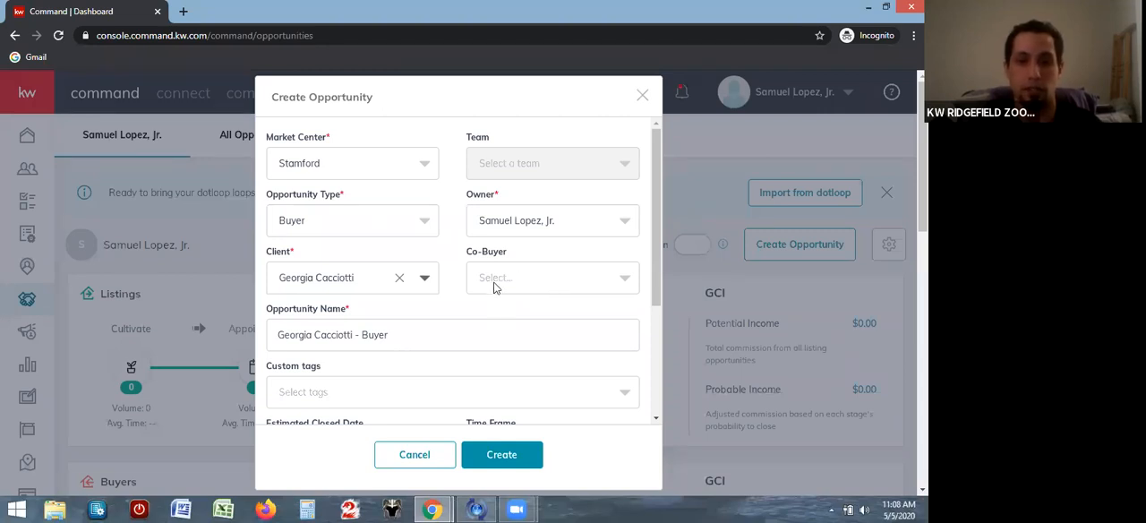
Append a dash and the property's street address to the end of the opportunity name
drag(655, 226, 647, 265)
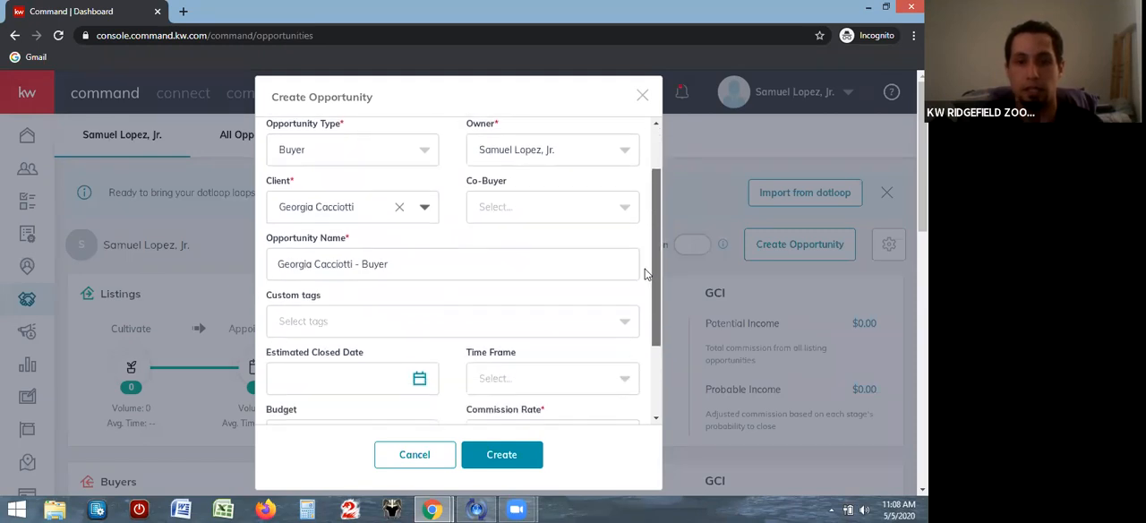
click(416, 262)
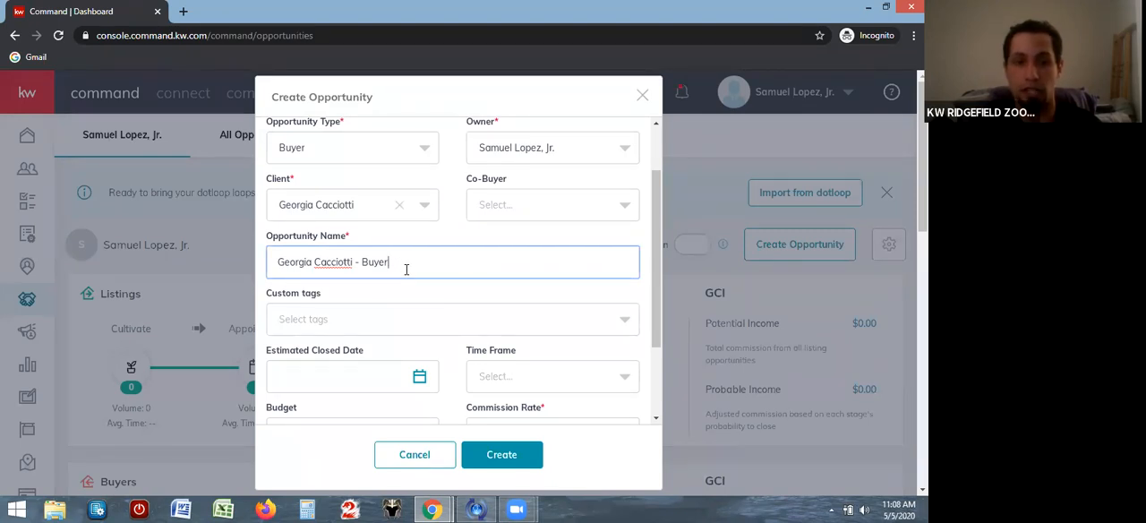
text(- )
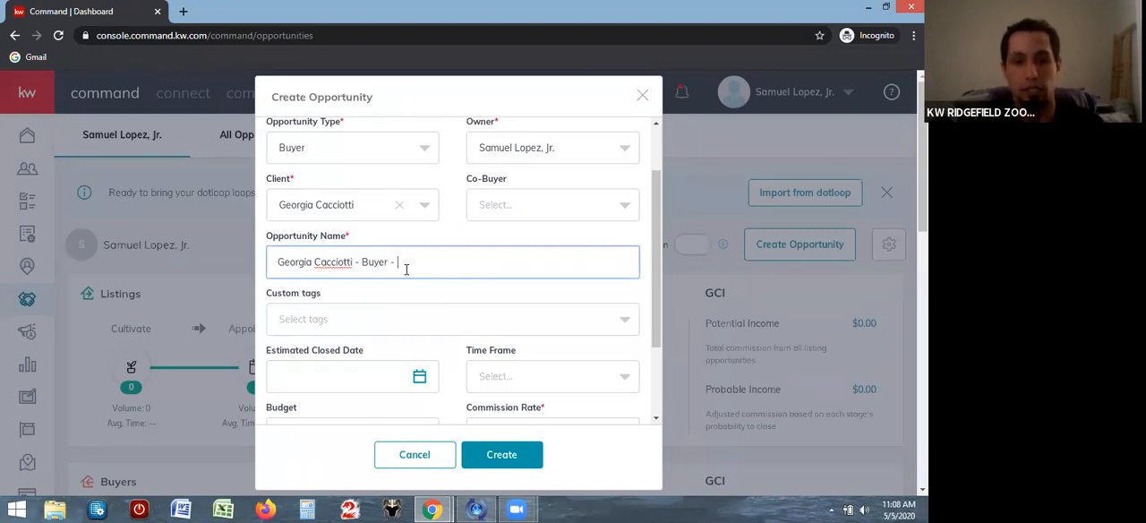
text(123)
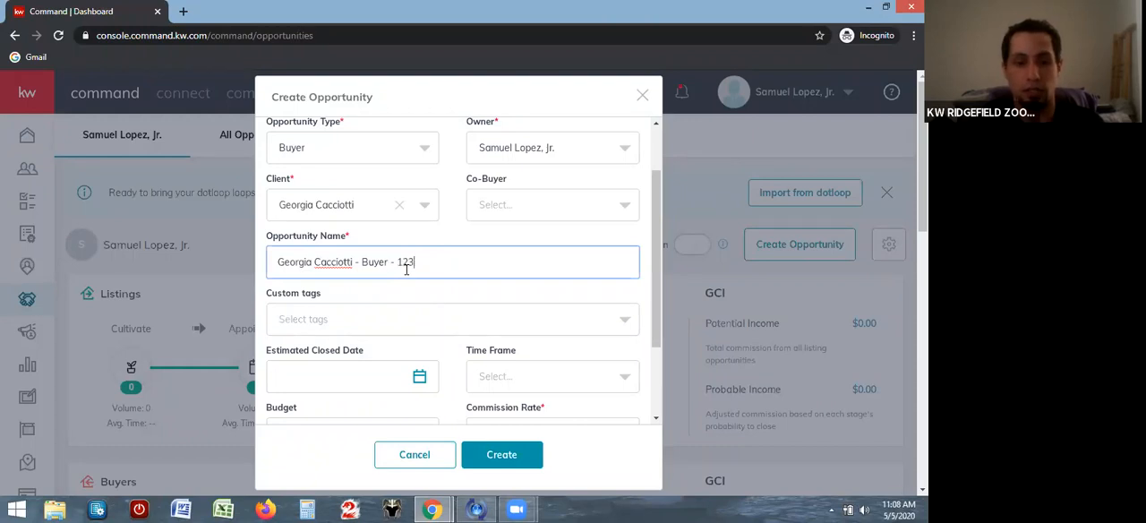
text( Main Street)
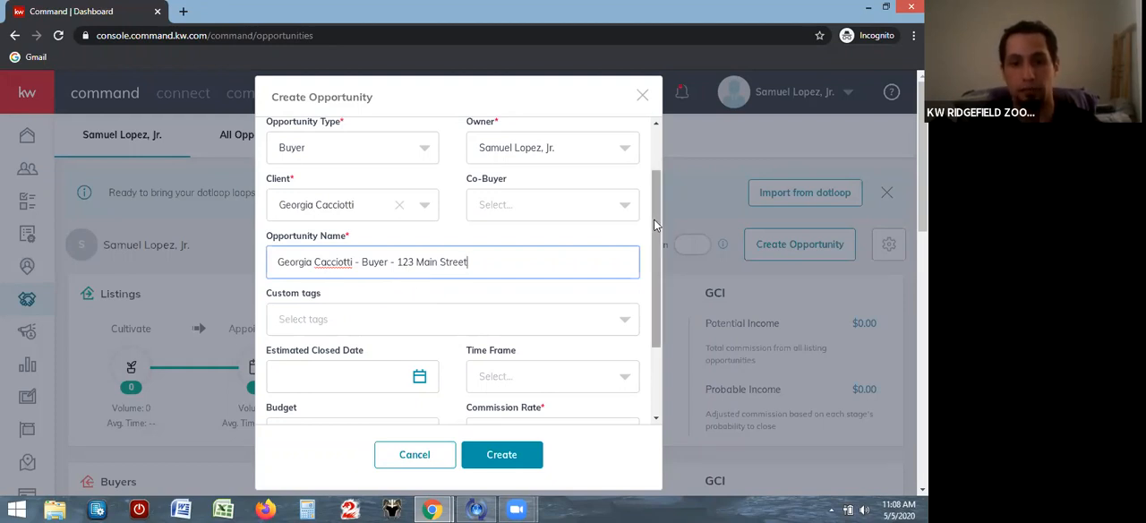
scroll(651, 222, down, 2)
scroll(641, 259, down, 3)
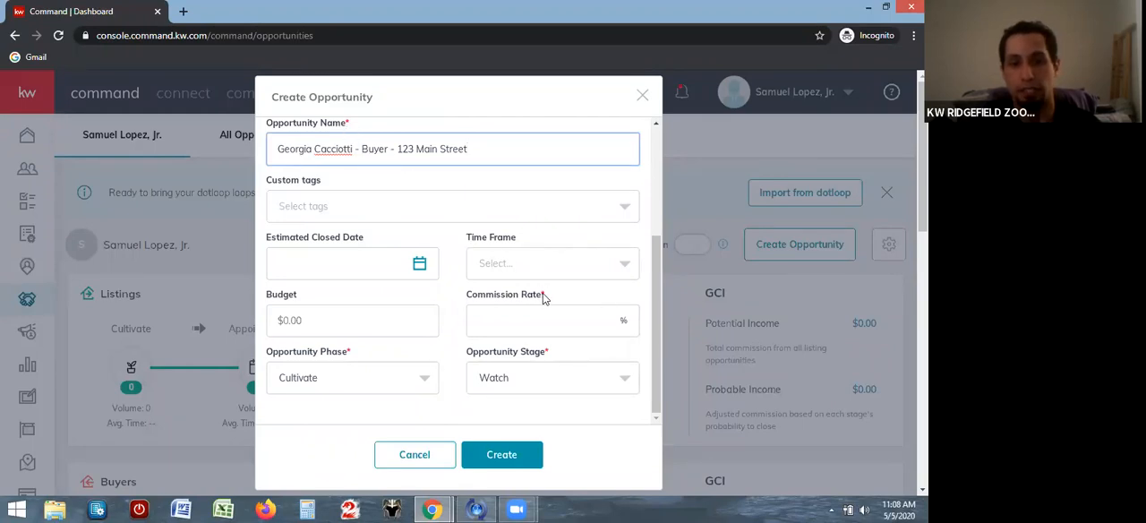
Set the new opportunity's commission rate to 2.5% and its budget to $500,000
click(544, 326)
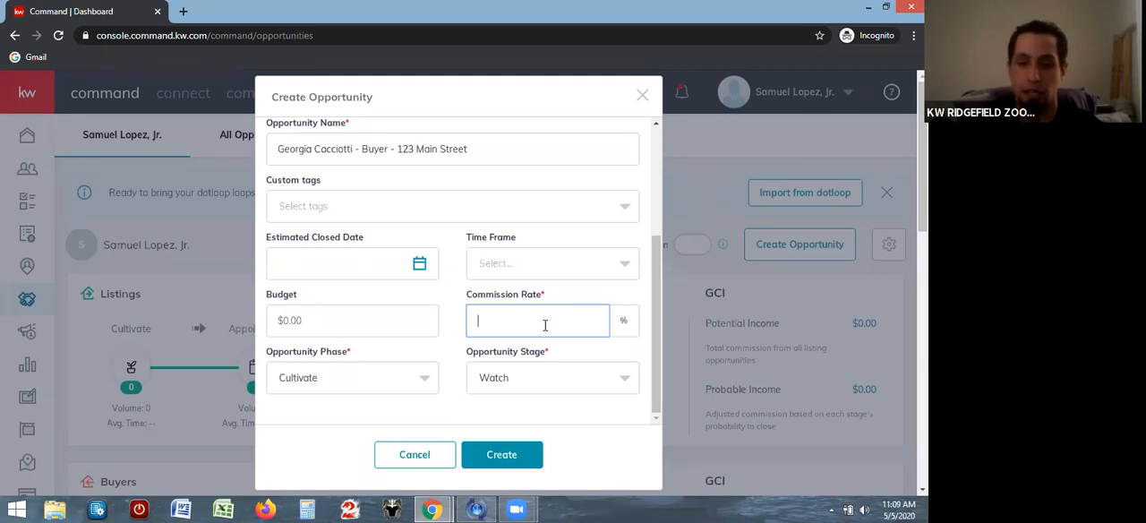
text(2.5)
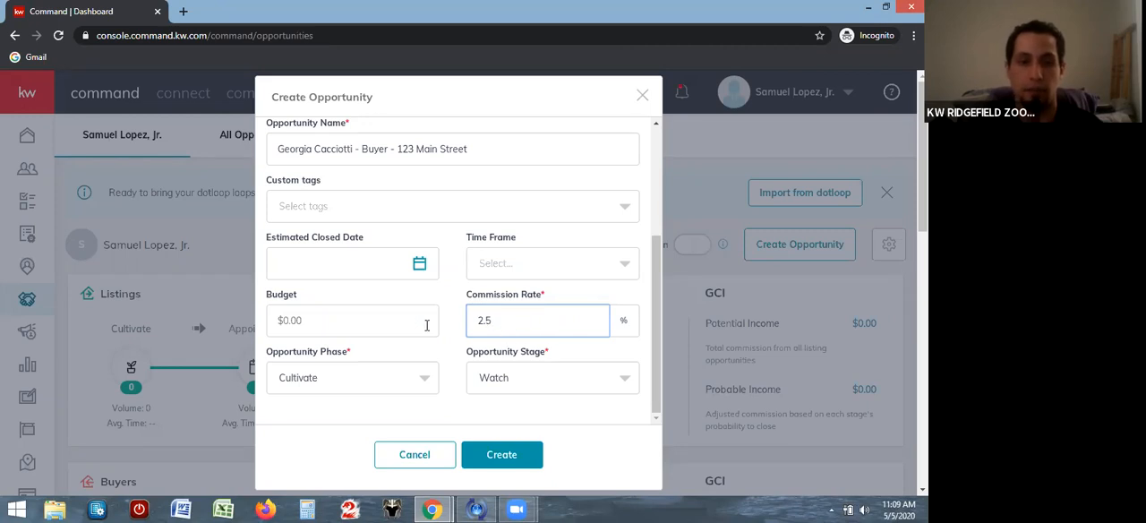
click(382, 323)
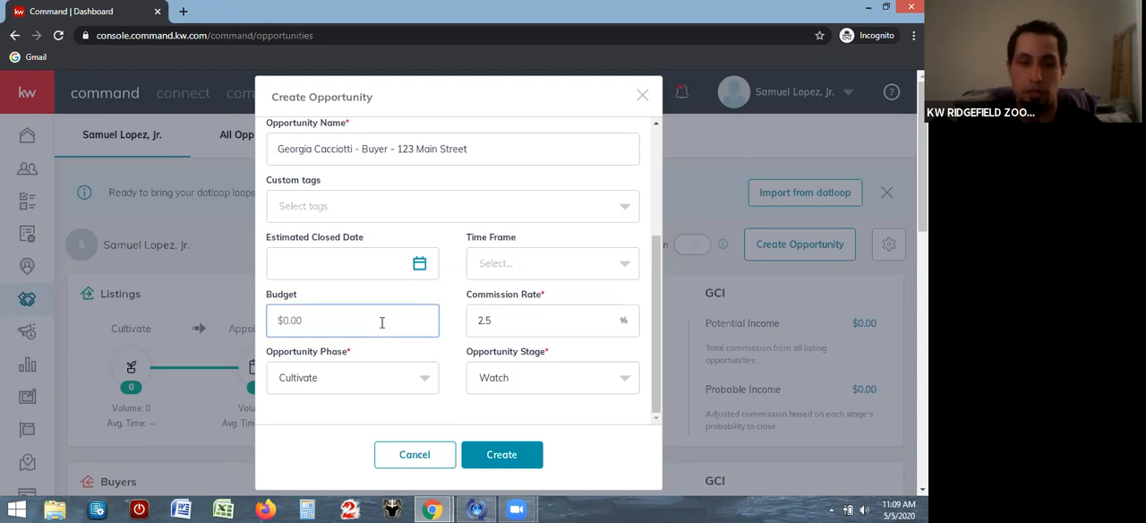
text(500,000)
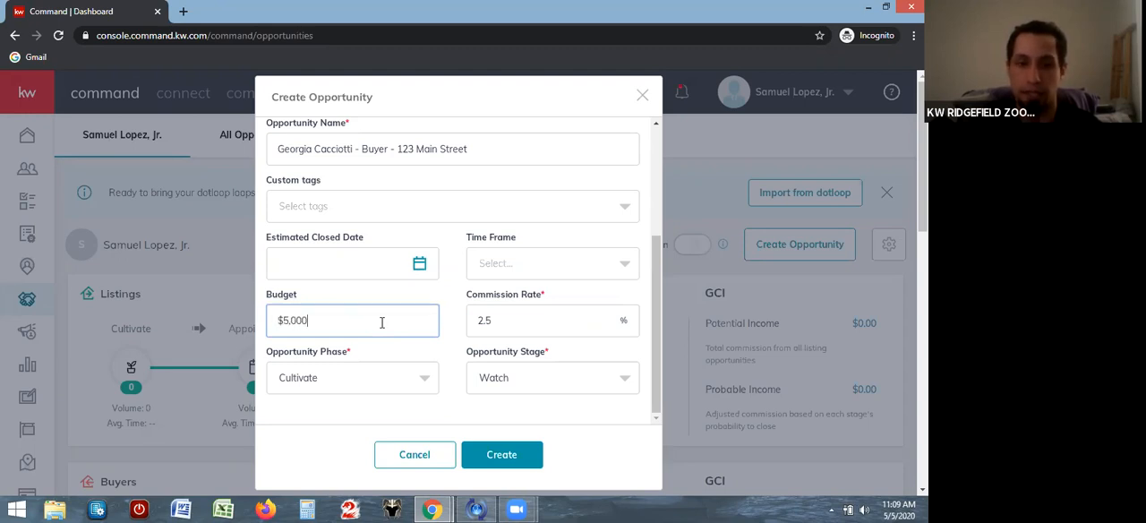
click(451, 312)
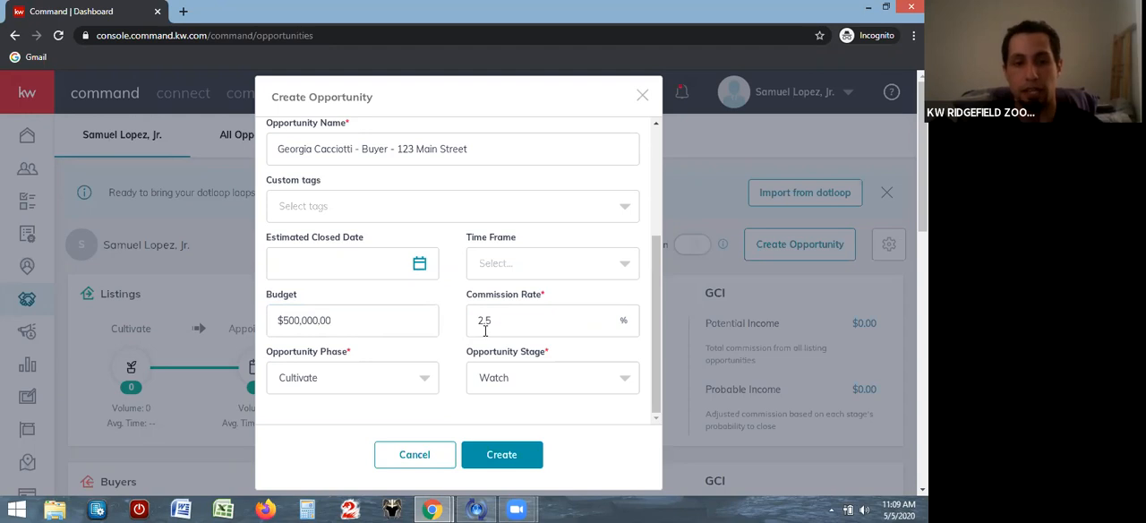
Set the opportunity phase to Active and the stage to Negotiations, and create the opportunity
click(425, 381)
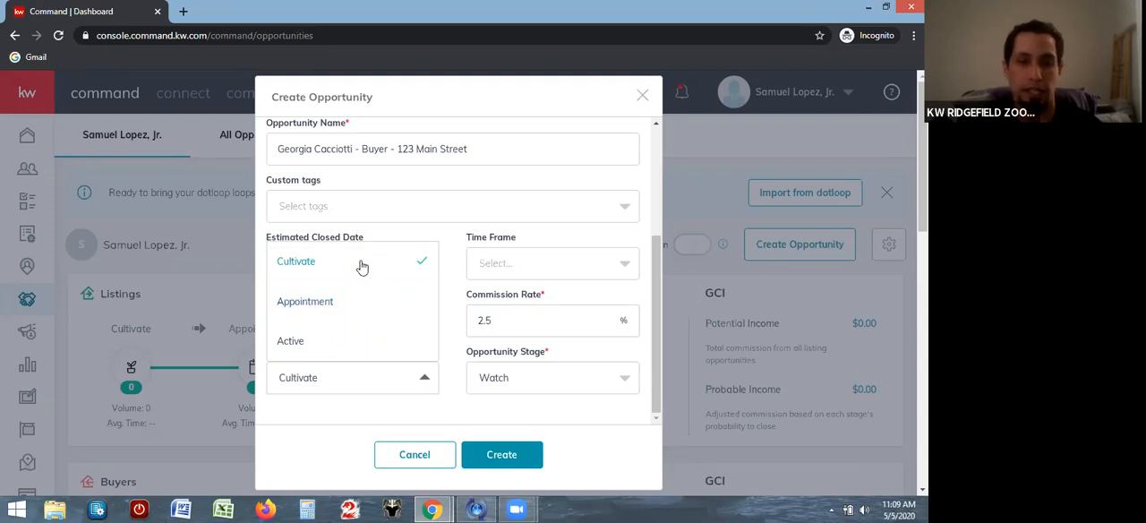
click(315, 342)
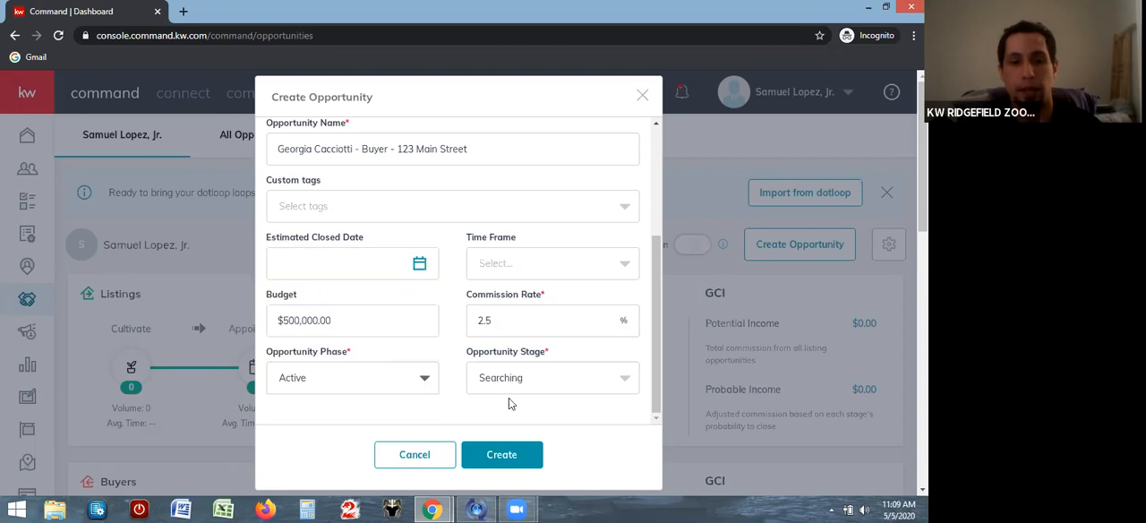
click(629, 381)
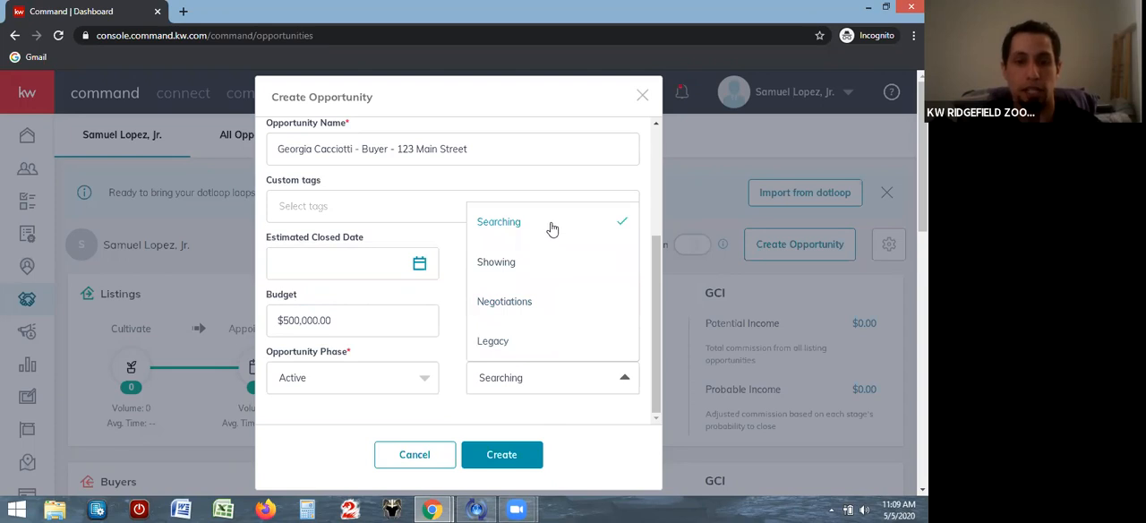
click(521, 305)
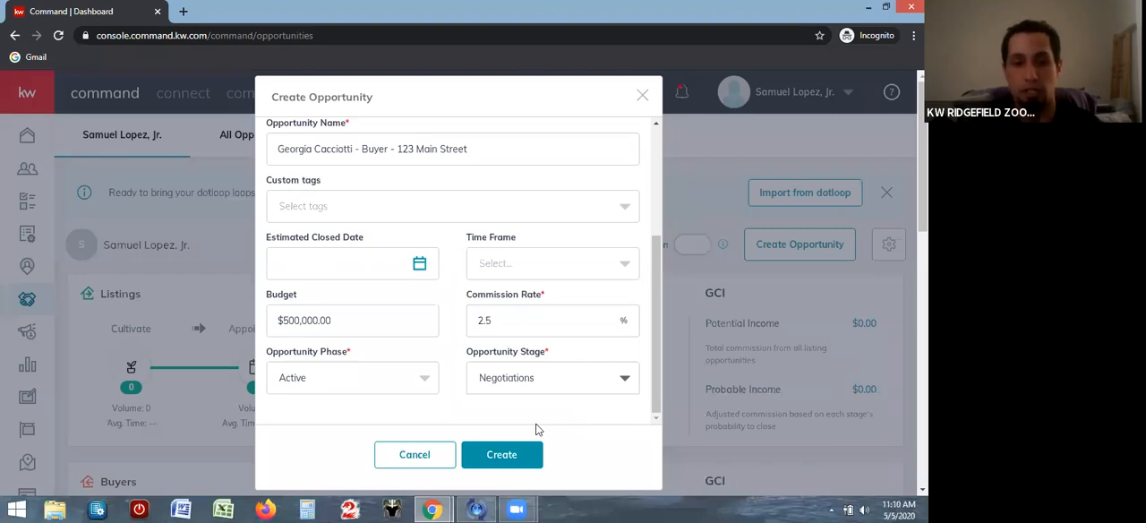
click(502, 454)
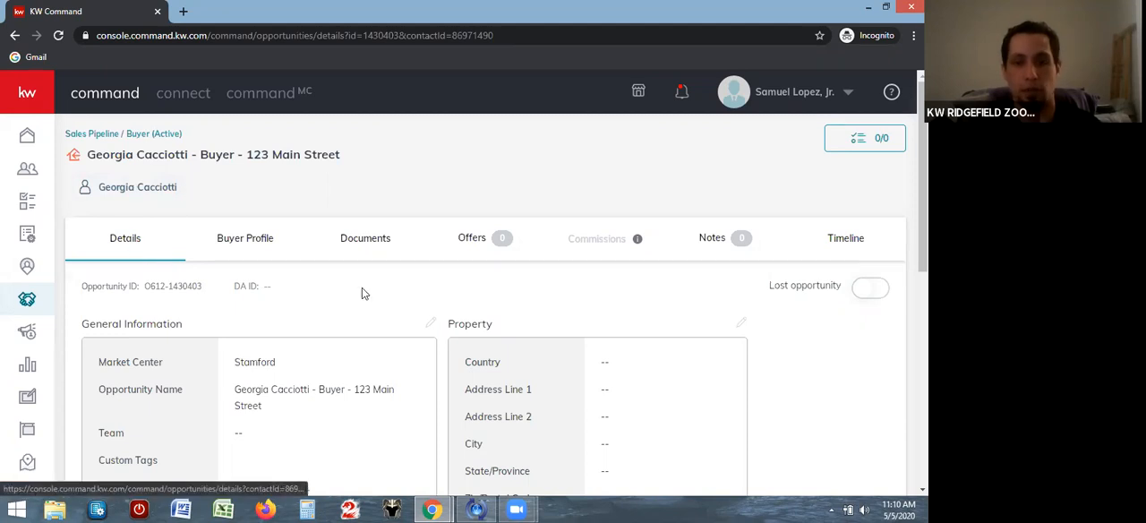
Edit the opportunity's property information and fill in the street address using the matching New Canaan, CT location suggestion
scroll(495, 289, down, 1)
scroll(680, 260, down, 1)
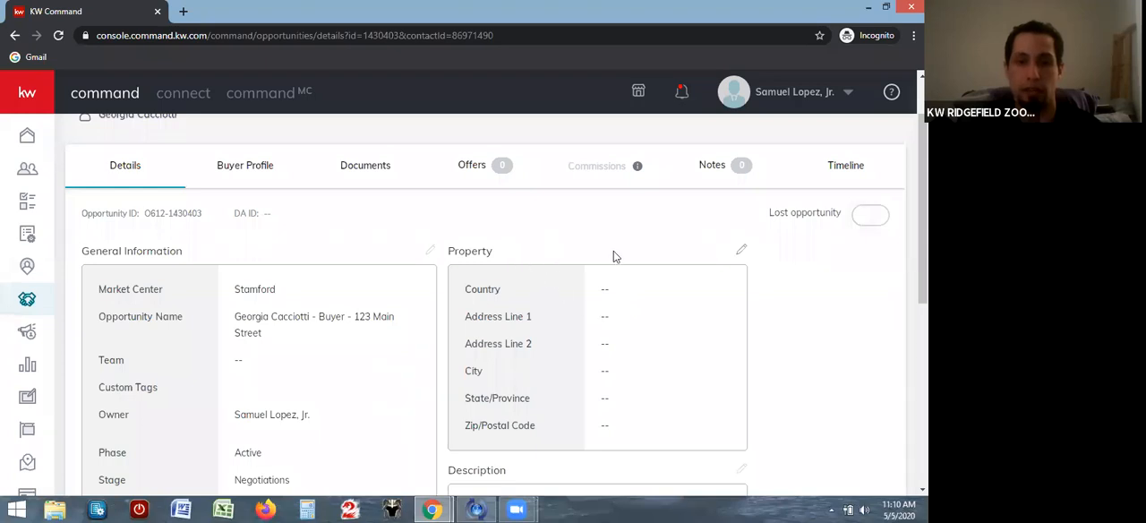
click(741, 250)
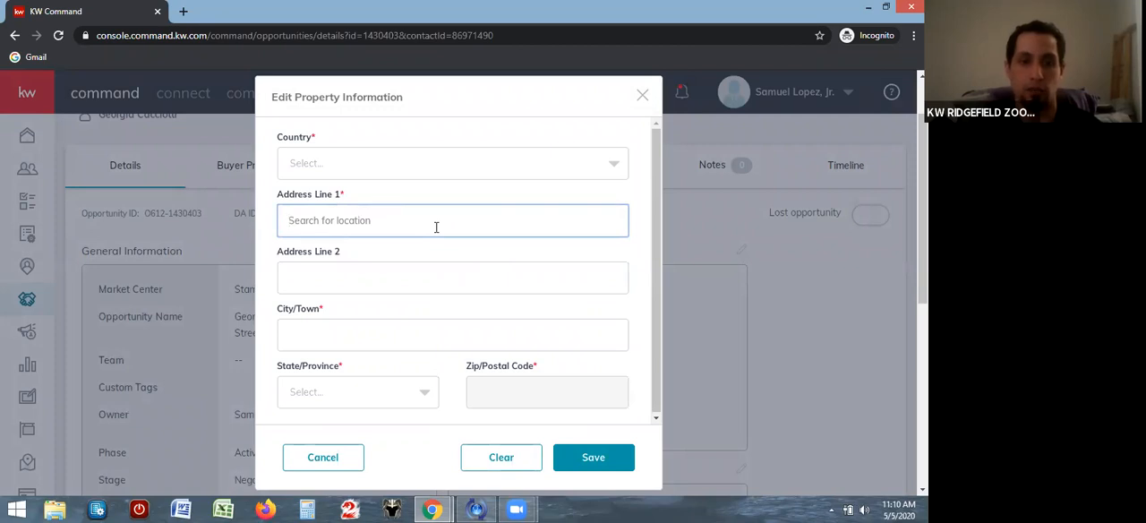
text(123 Main)
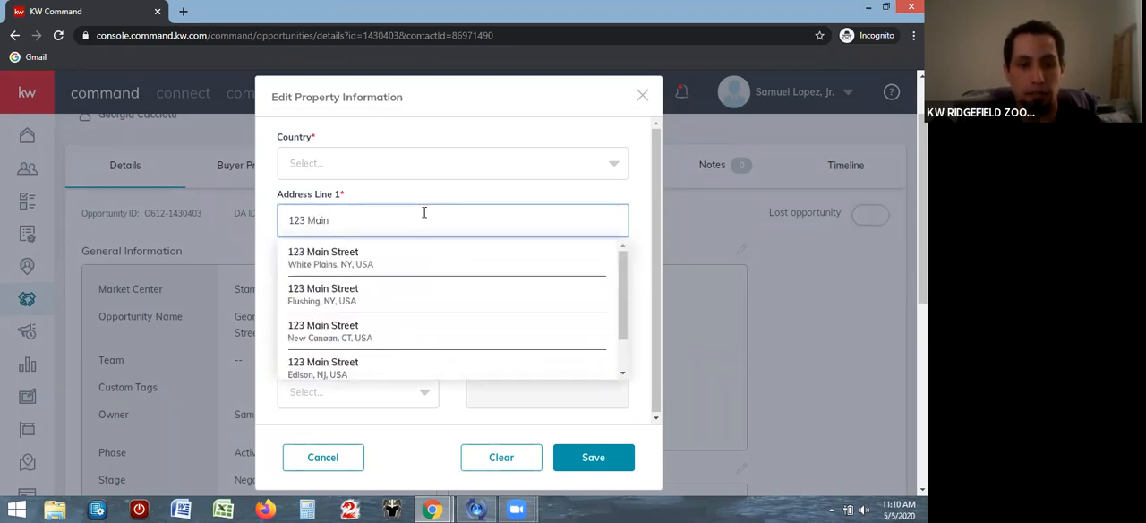
click(359, 331)
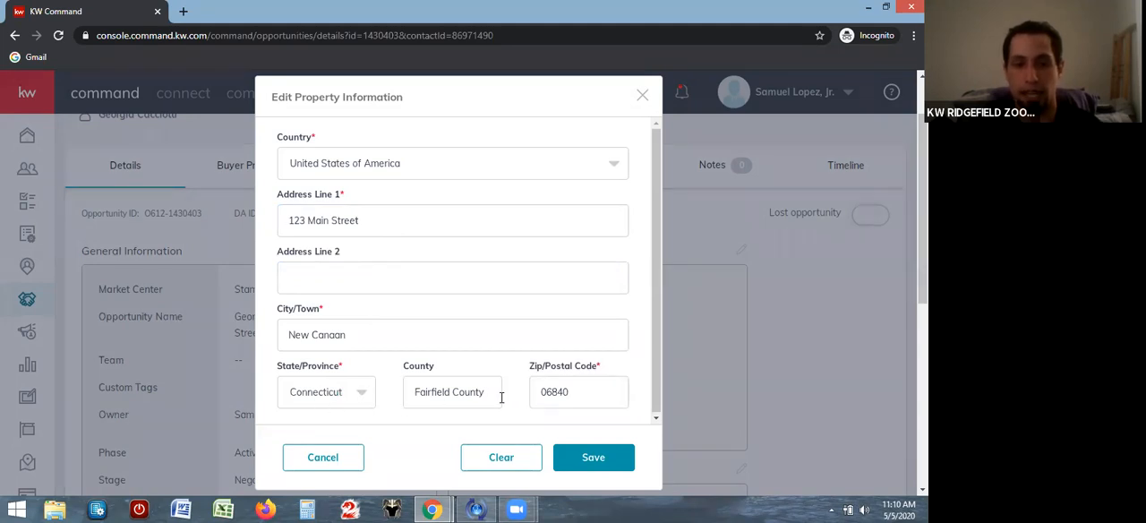
Enter the unit number as the second address line and save the property information
click(460, 280)
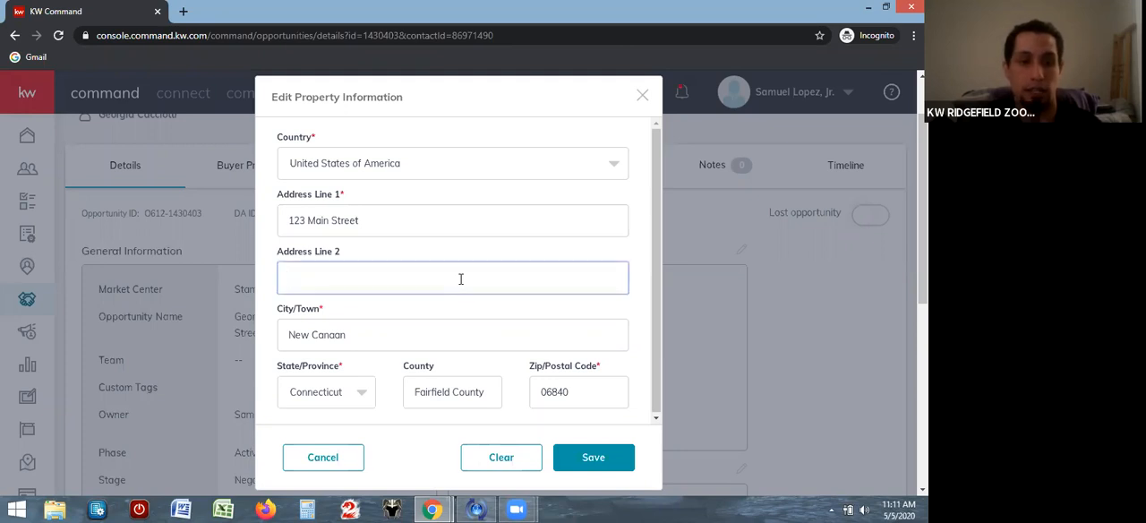
text(Unit 2)
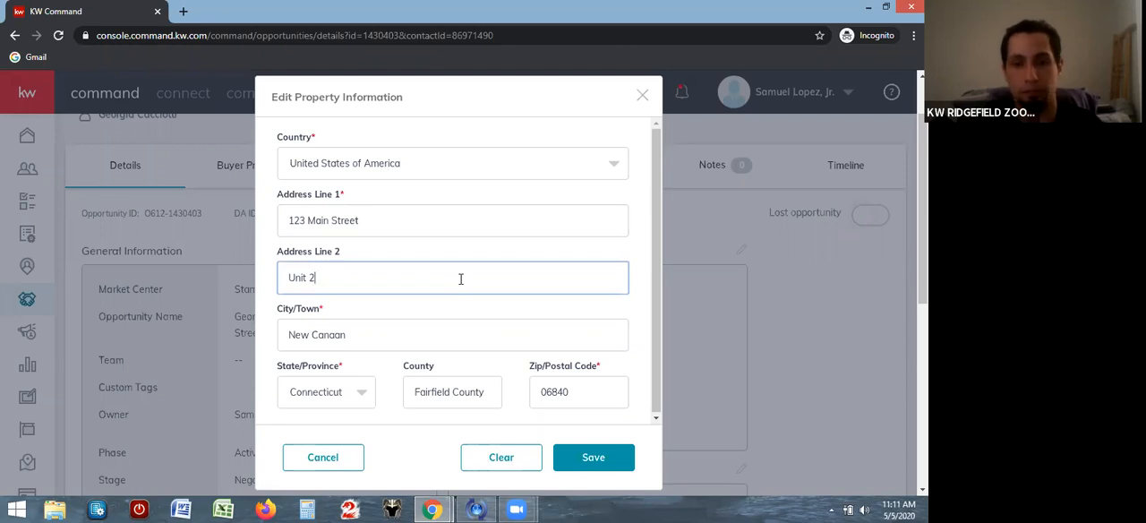
click(596, 457)
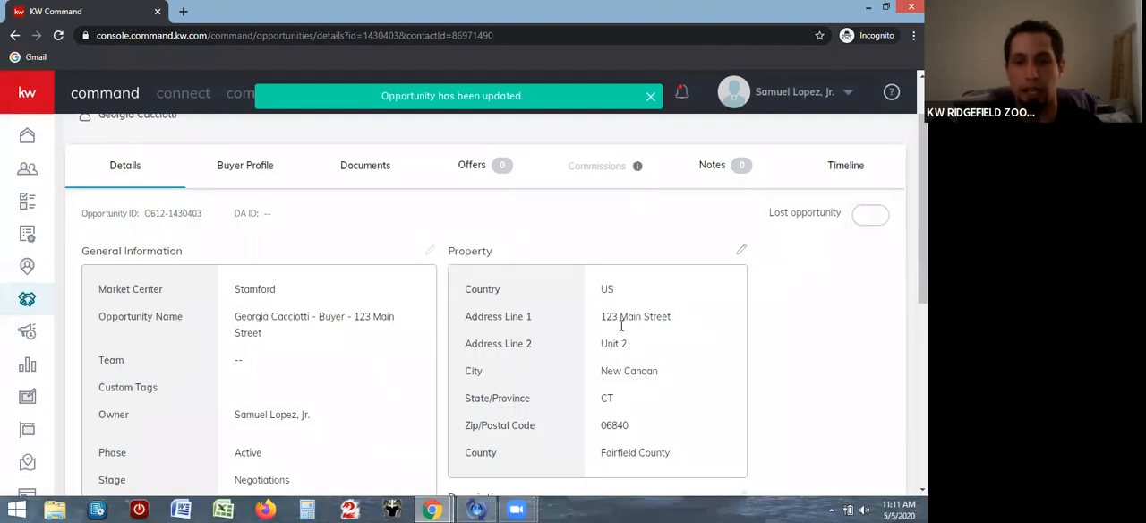
Open the opportunity's documents and examine the required forms in the Consultation and Under Contract checklists
click(364, 165)
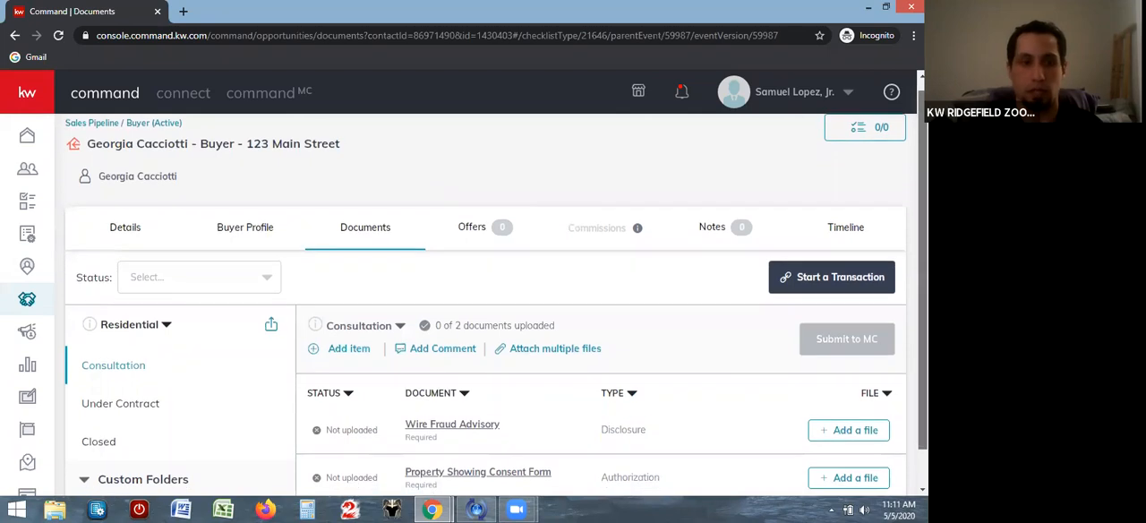
scroll(492, 295, down, 1)
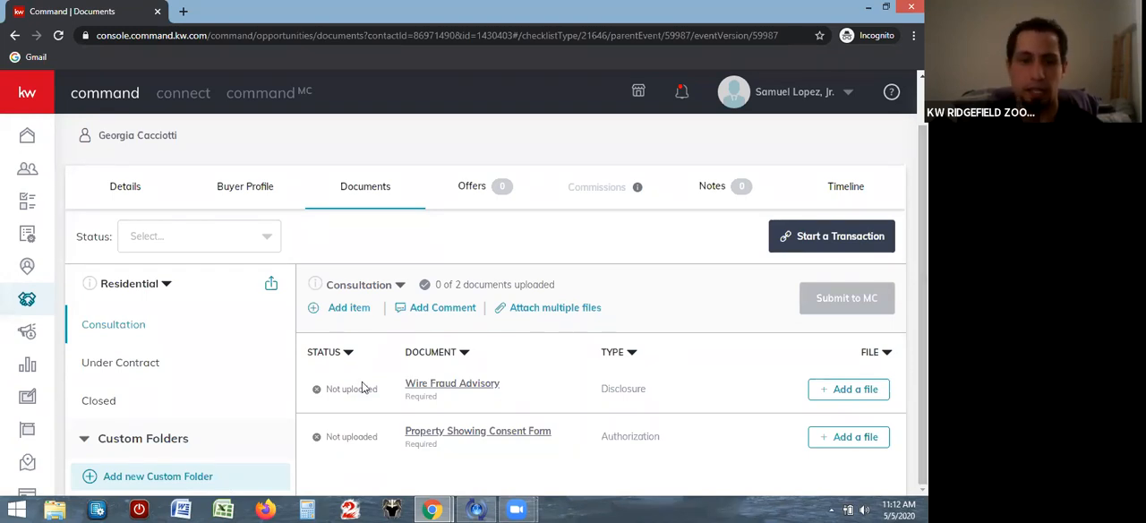
click(117, 366)
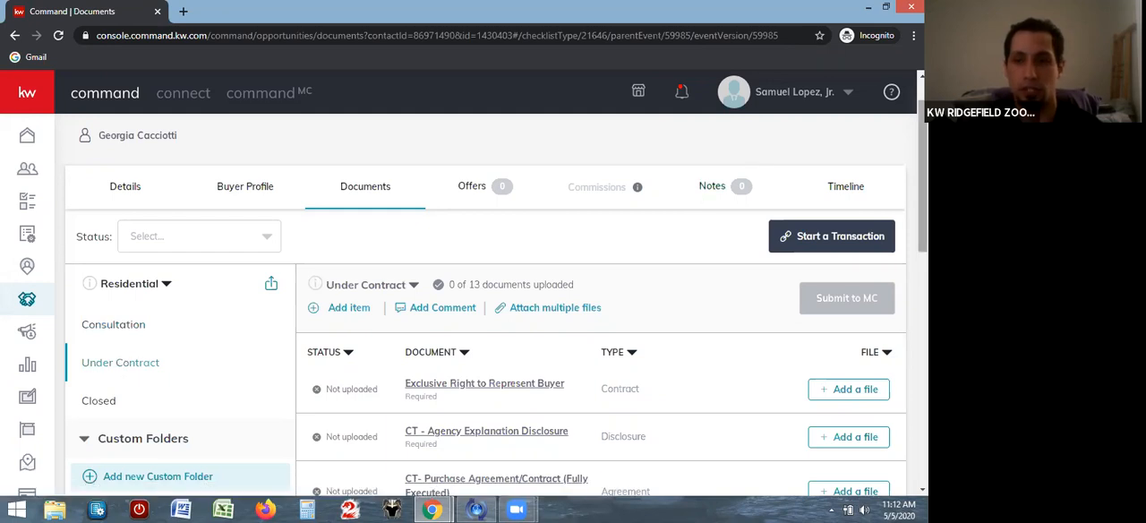
scroll(522, 271, down, 2)
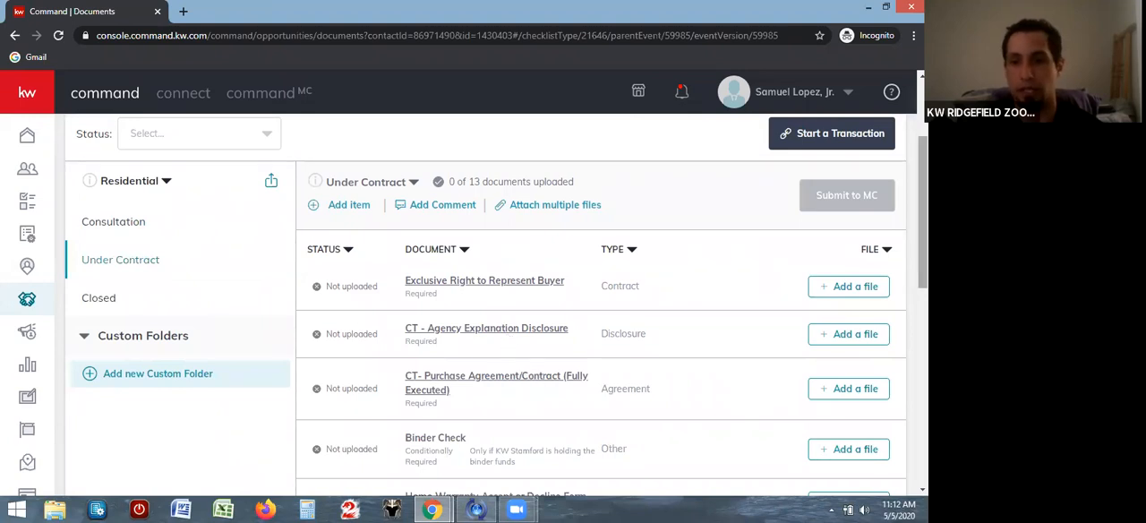
scroll(922, 215, down, 2)
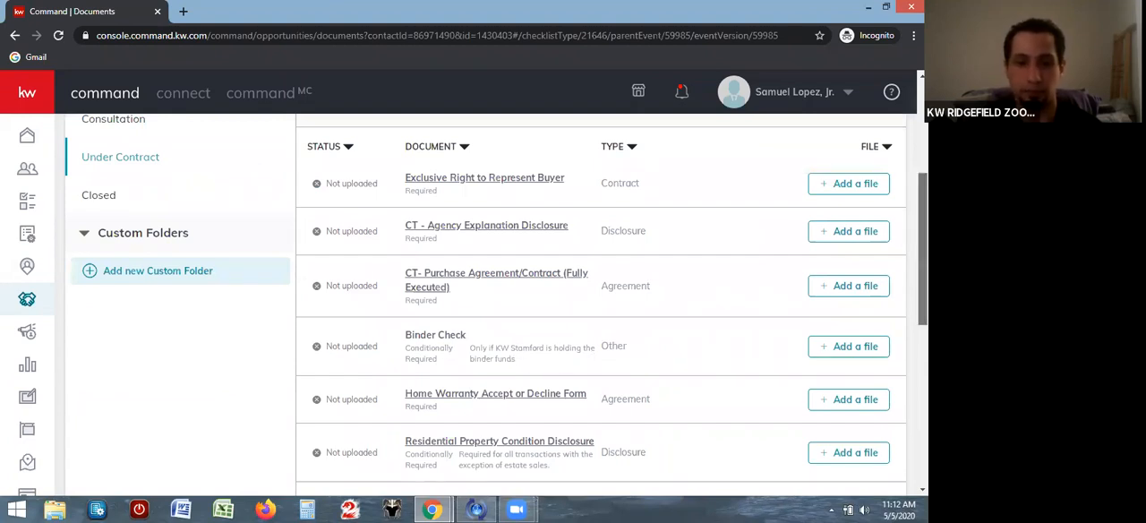
scroll(899, 321, down, 2)
scroll(895, 324, down, 1)
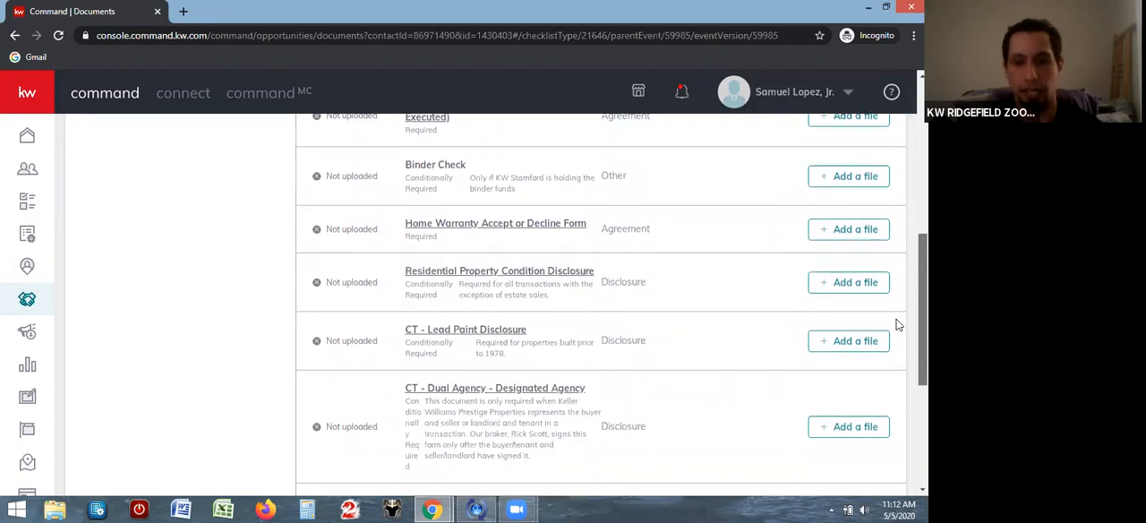
scroll(881, 381, down, 2)
scroll(879, 398, down, 1)
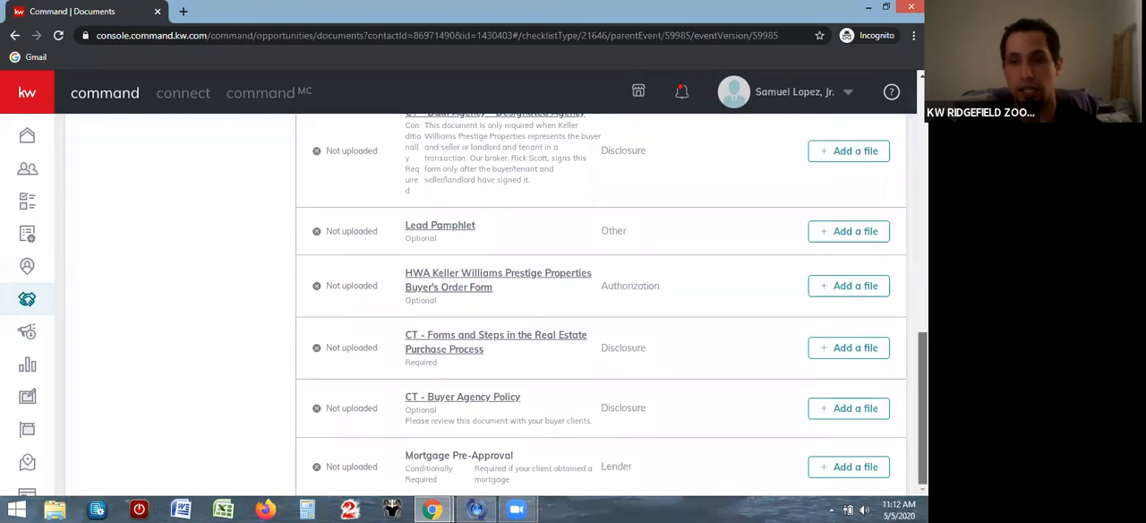
scroll(599, 305, up, 3)
scroll(600, 304, up, 4)
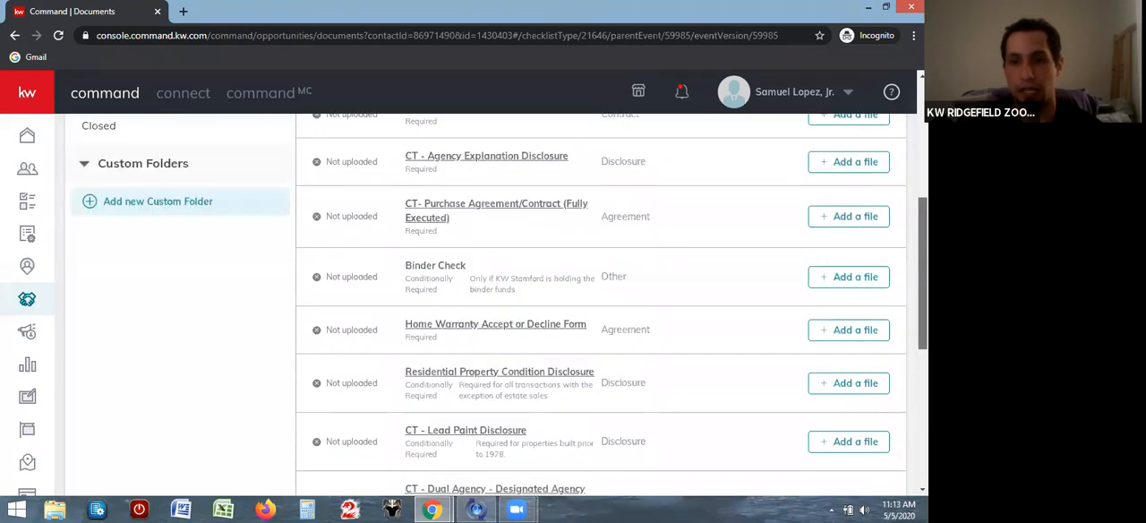
scroll(902, 180, up, 2)
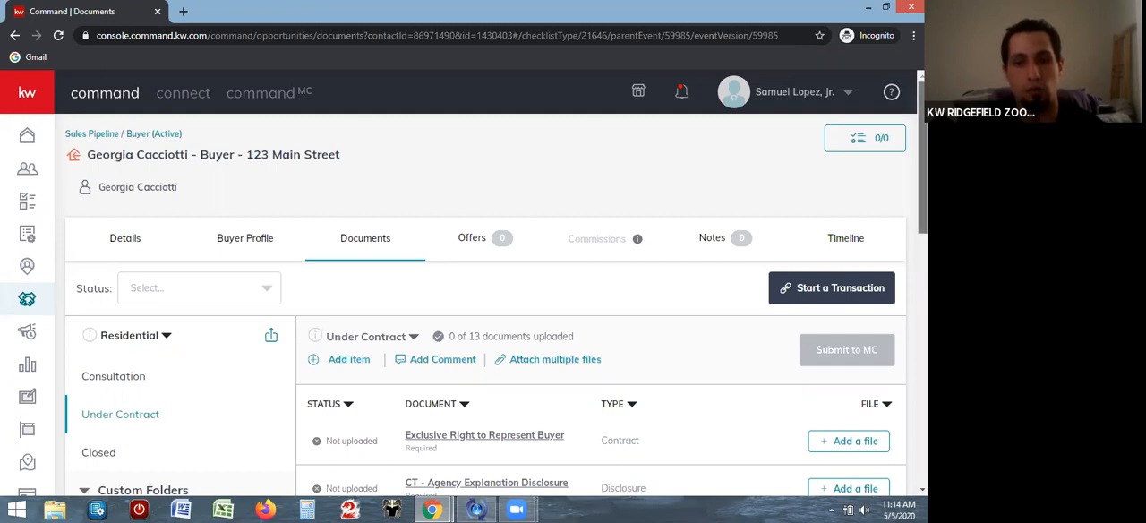
View the comment window of the Under Contract checklist and close it without adding a message
scroll(922, 179, down, 2)
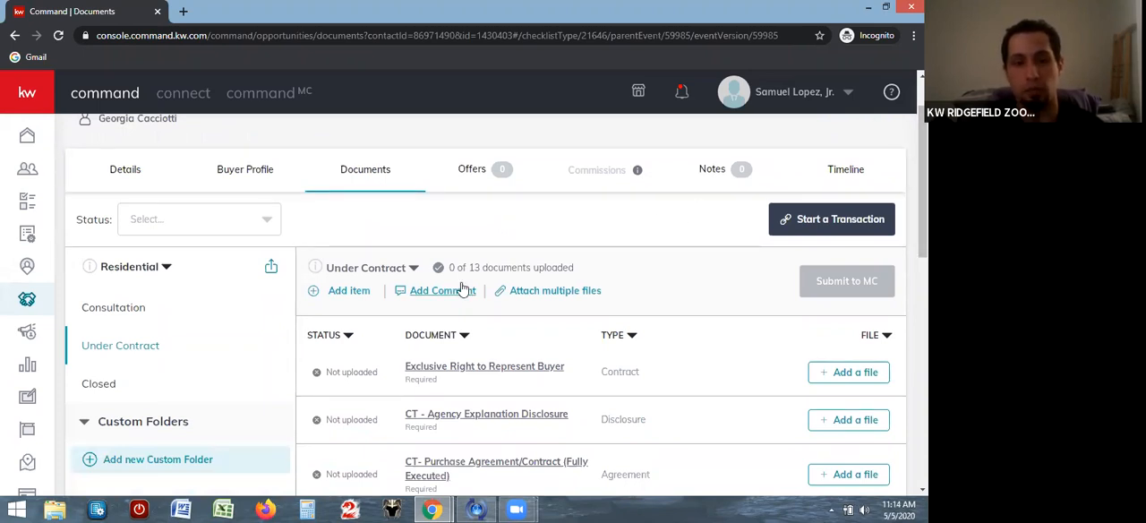
click(429, 291)
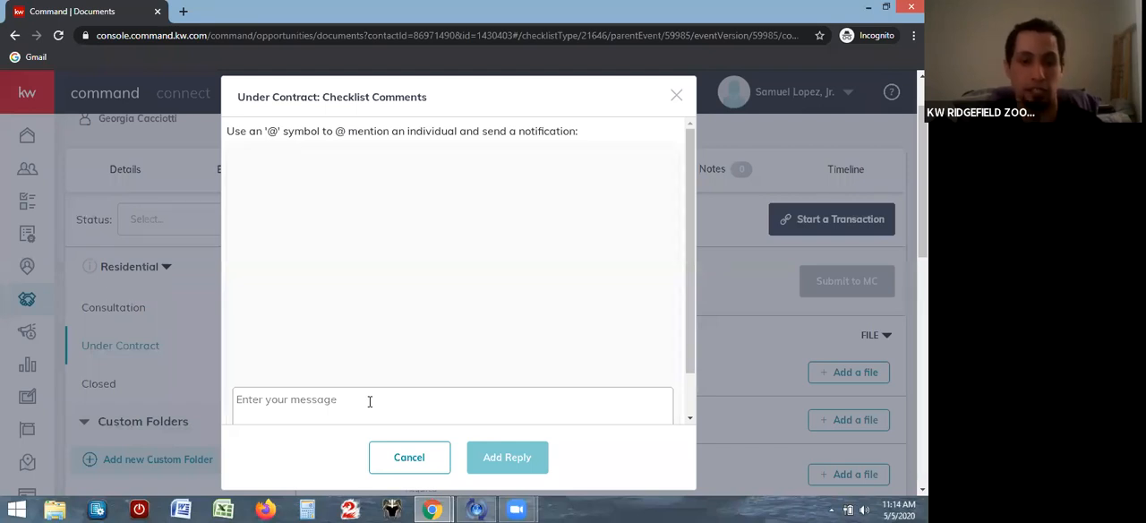
click(677, 96)
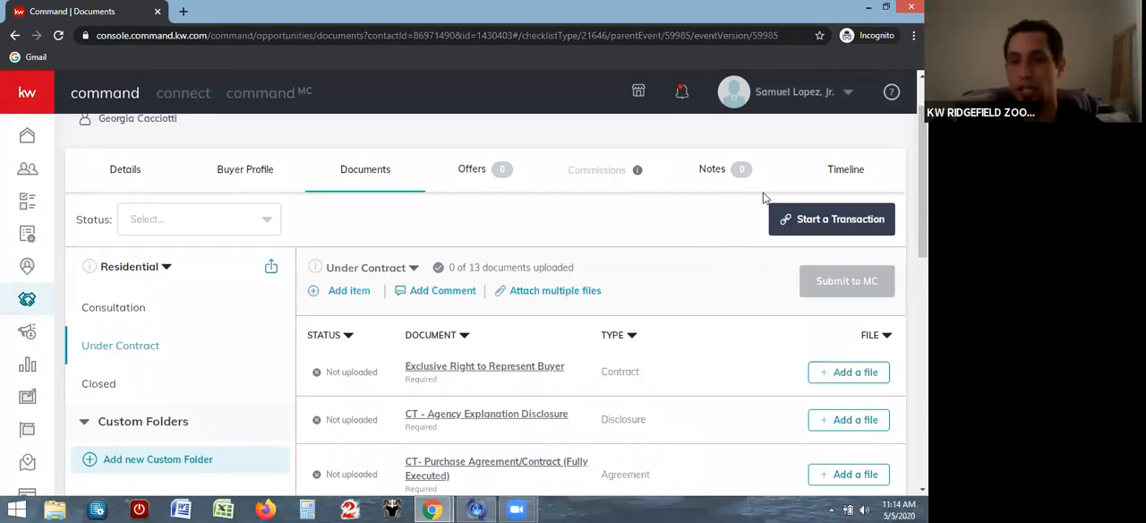
Start a transaction for the opportunity and submit the account's e-mail address on the DocuSign Rooms sign-in page
click(825, 221)
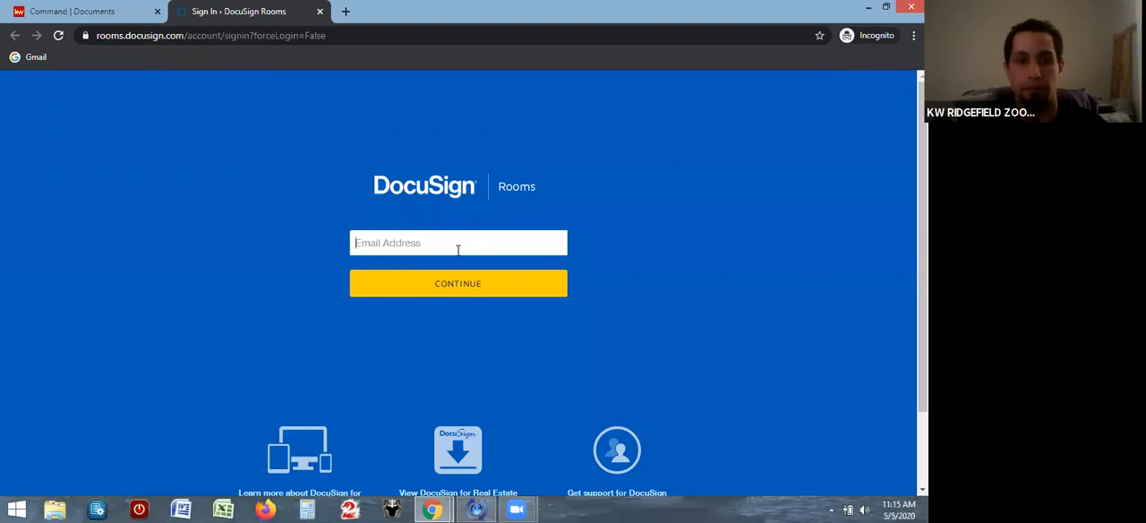
click(452, 249)
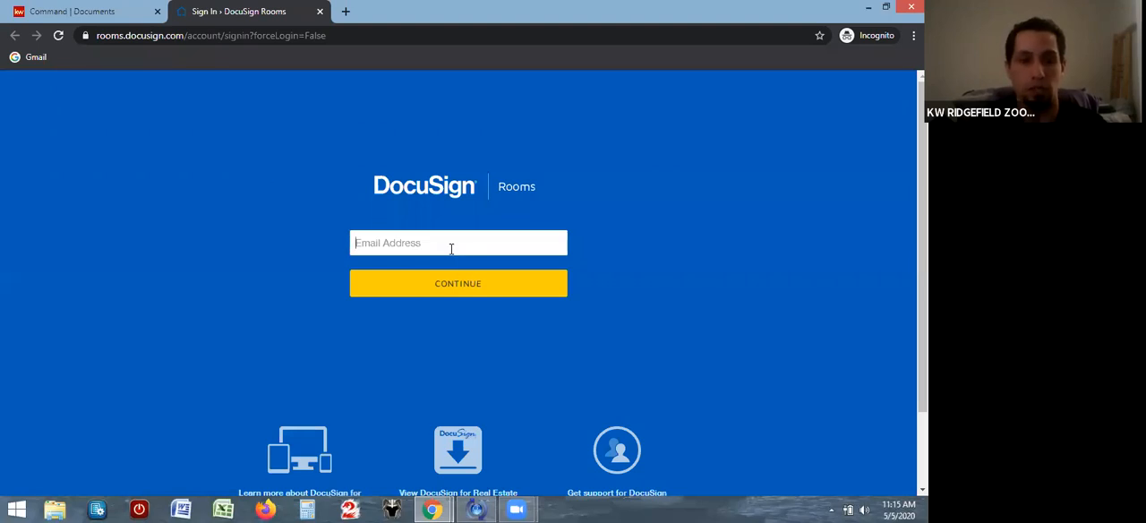
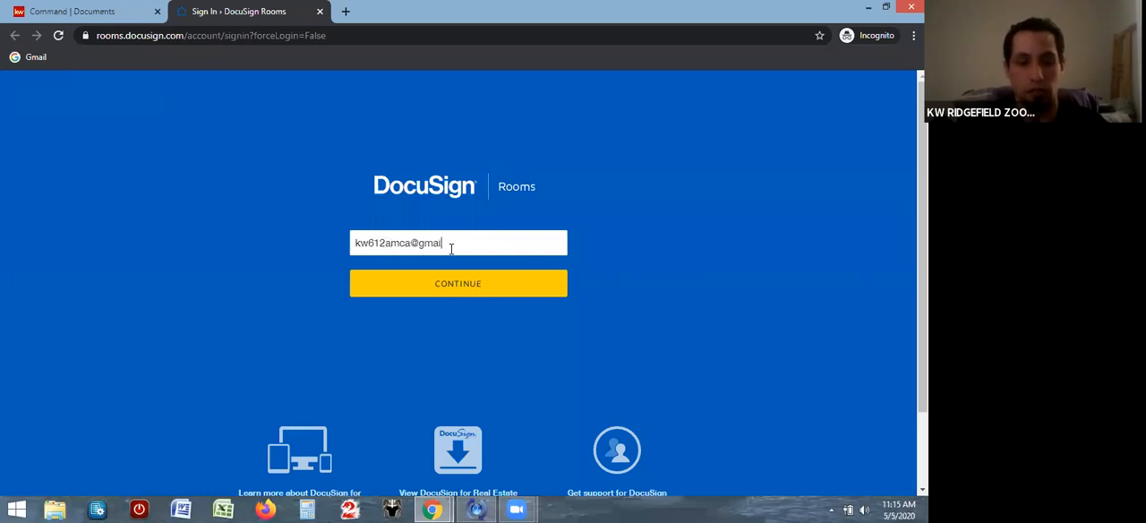
click(452, 286)
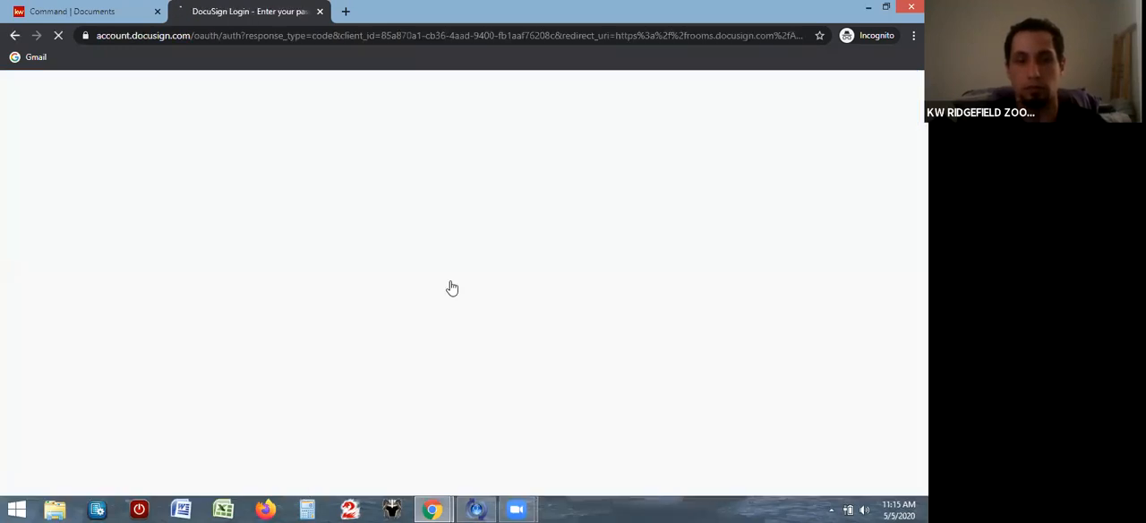
Enter the account password on the DocuSign login page and log in to the transaction's room
text(•••)
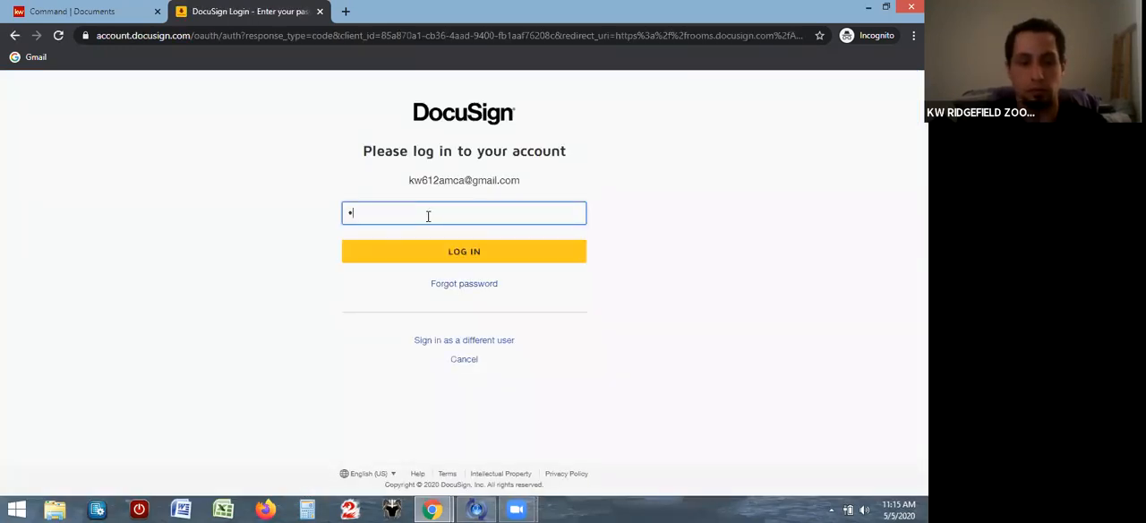
text(•••••)
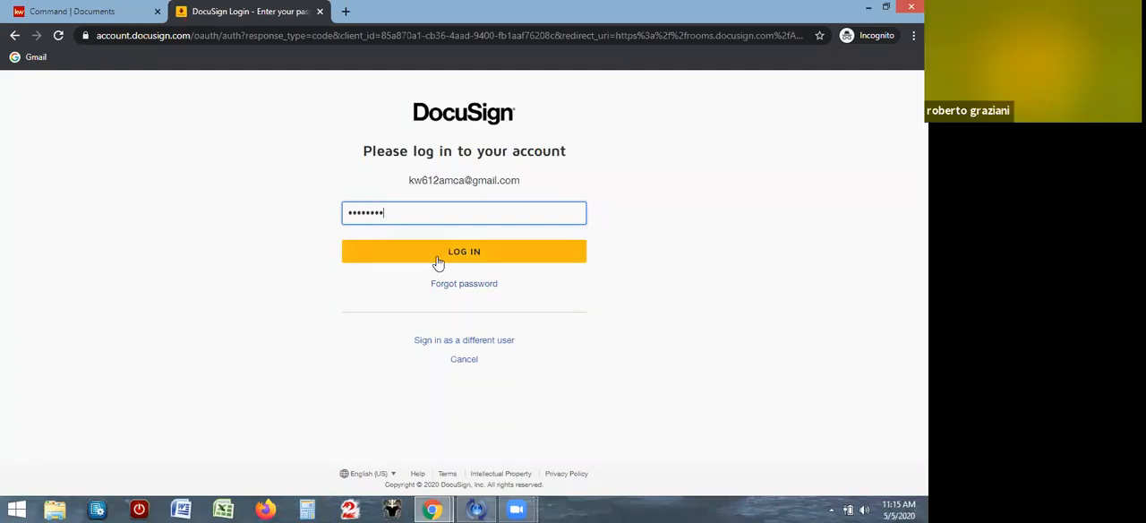
click(437, 262)
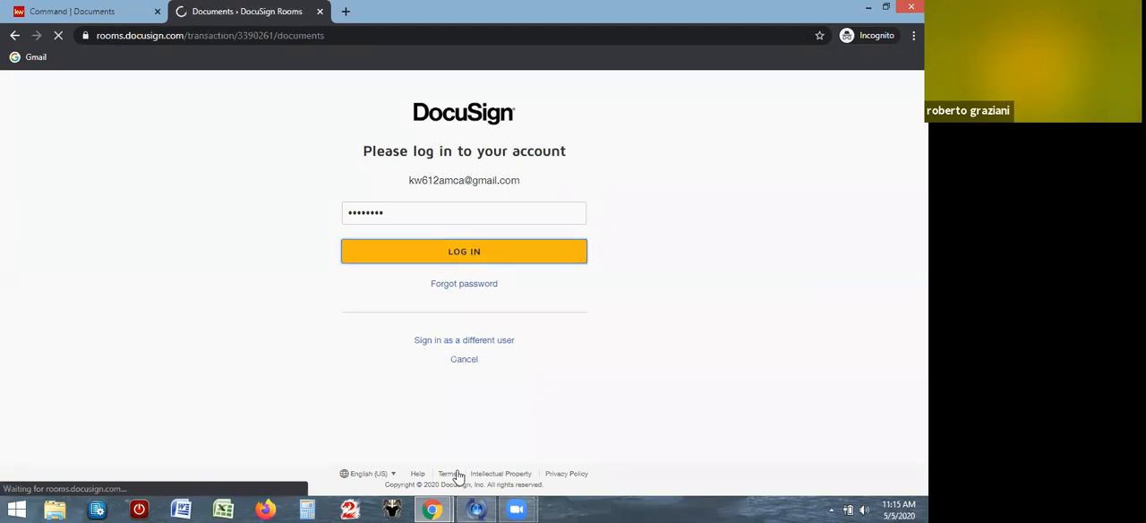
mouse_move(475, 508)
mouse_move(472, 481)
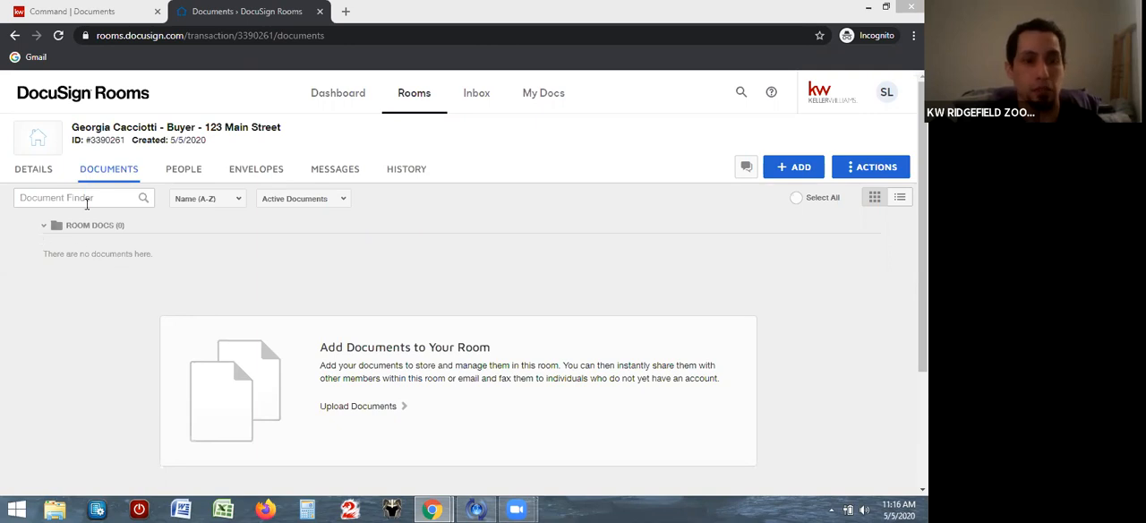
Open the room's details for editing and enter the property's street address as Address 1 in the Location section
click(42, 174)
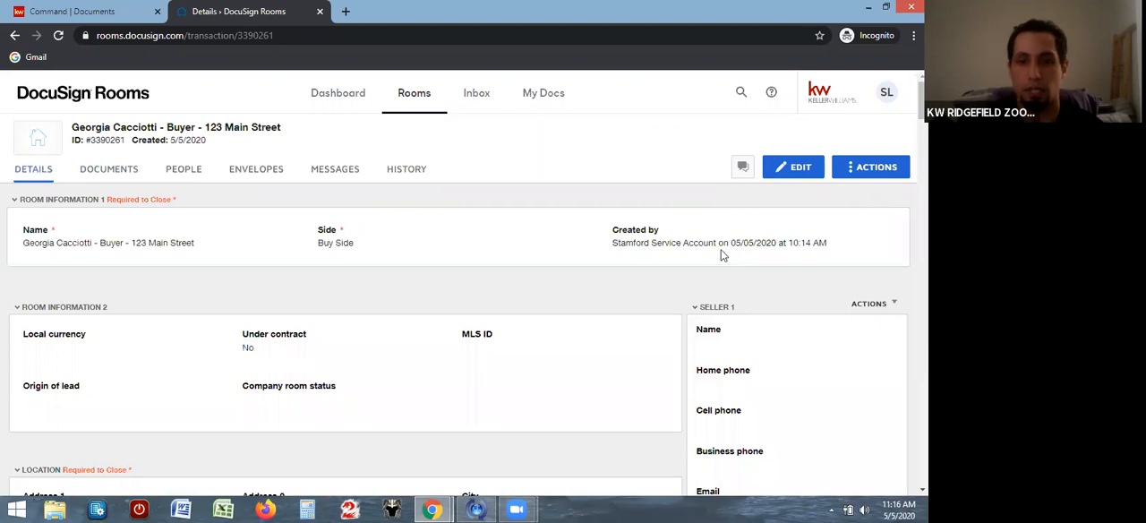
click(792, 169)
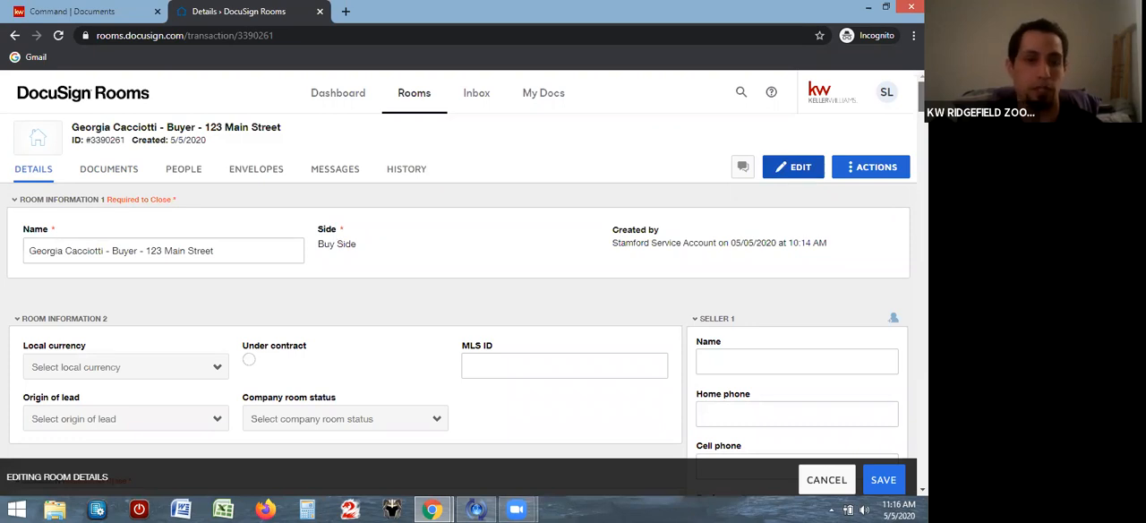
scroll(458, 282, down, 2)
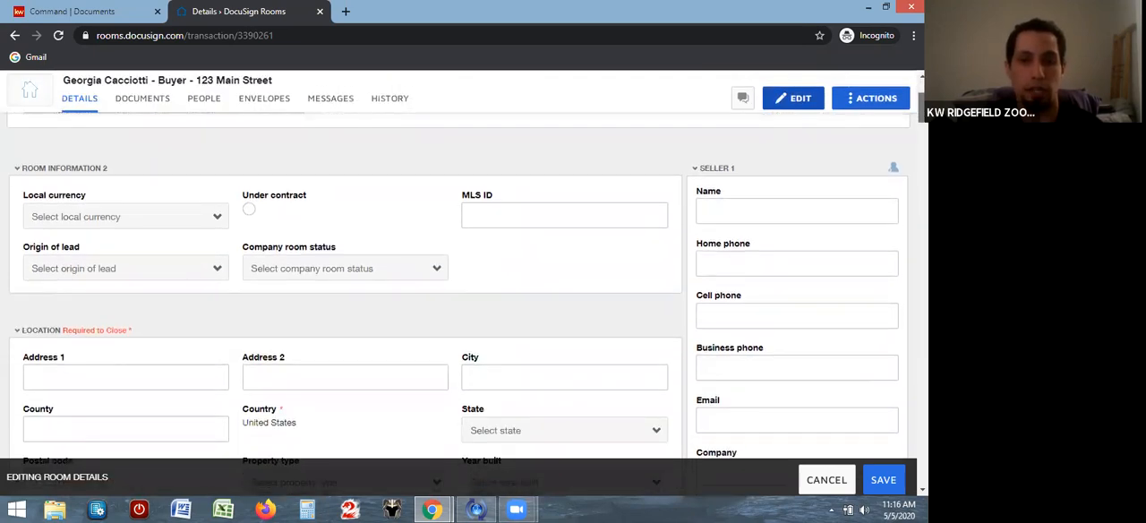
drag(922, 107, 922, 108)
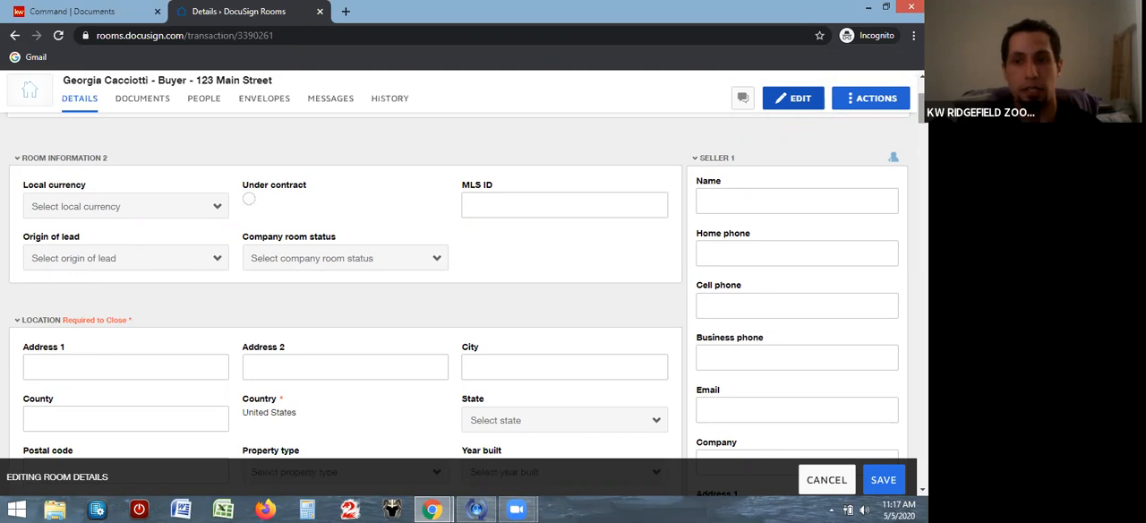
scroll(407, 247, down, 1)
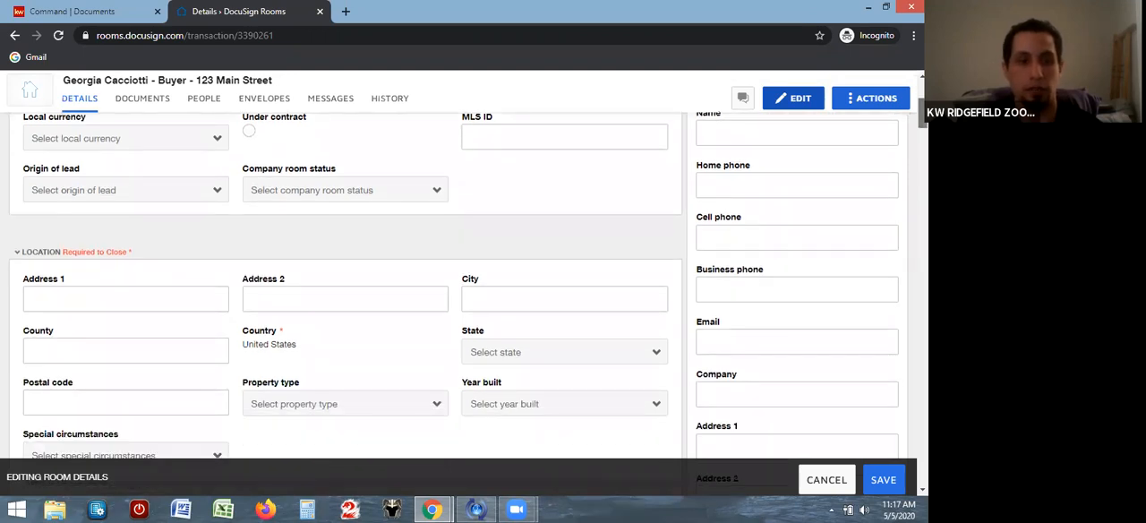
click(85, 294)
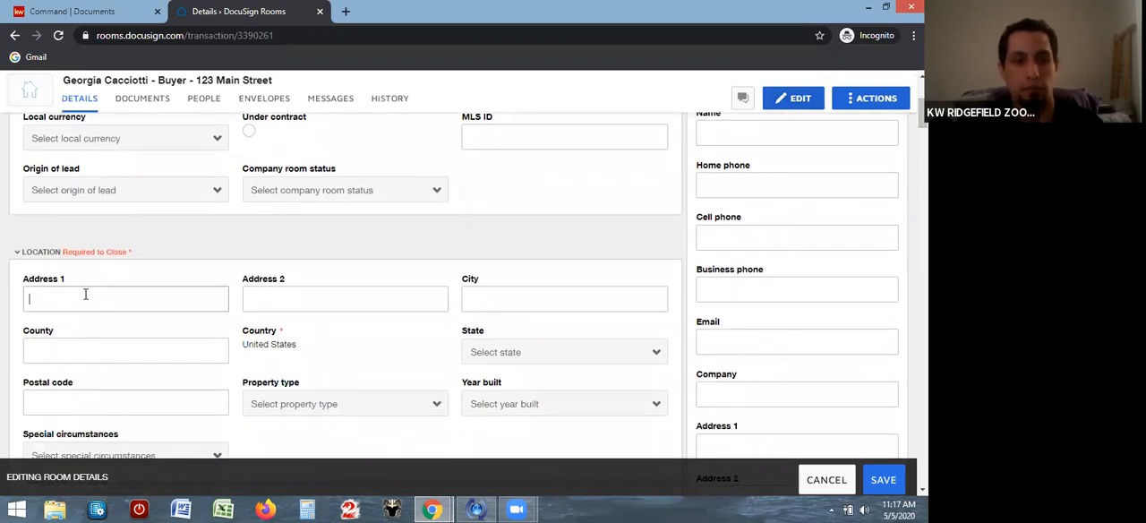
text(123 Main Street)
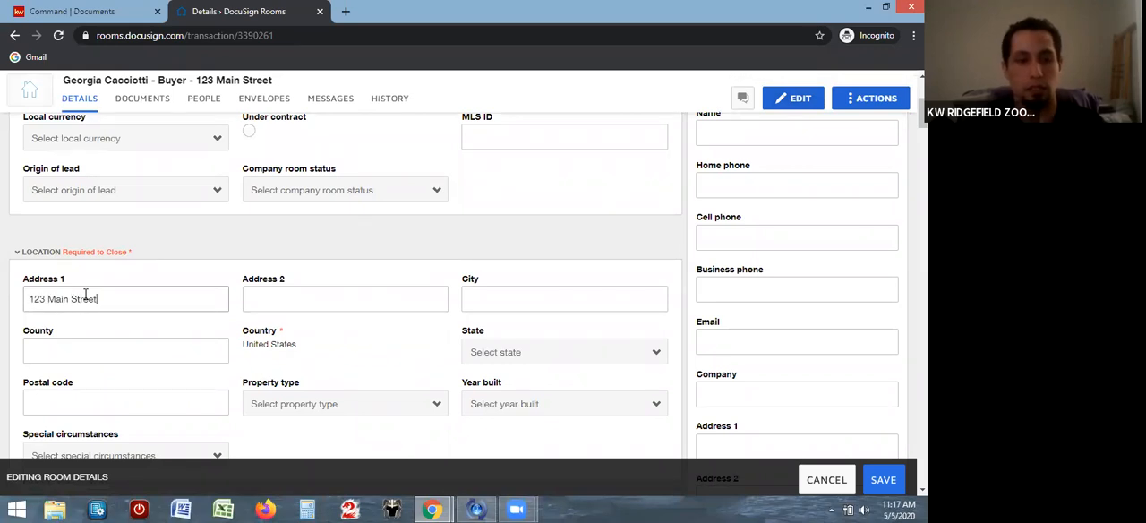
Fill in the property's city, set its state to Connecticut and enter its postal code
click(483, 305)
text(New C)
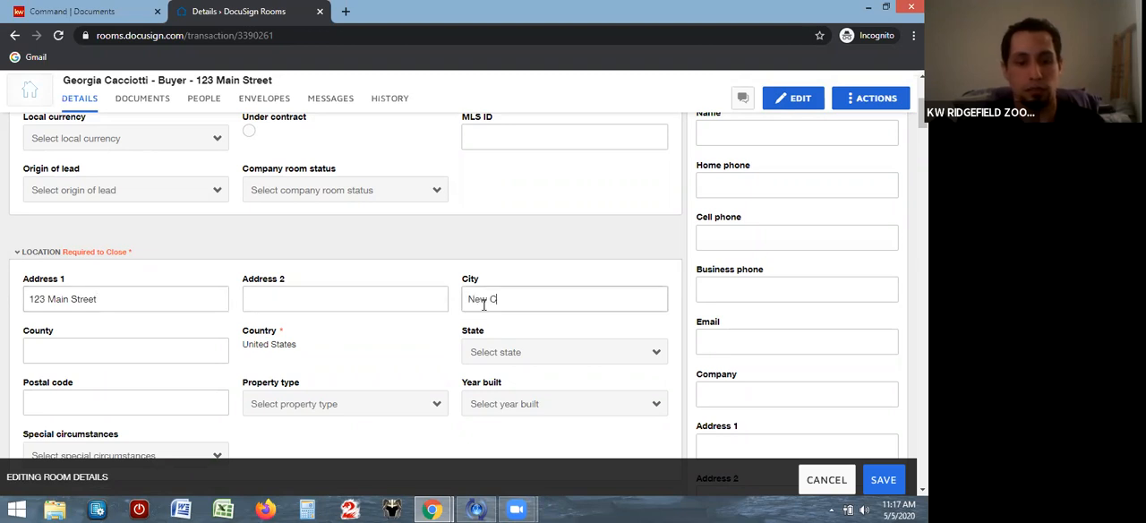
text(anaan)
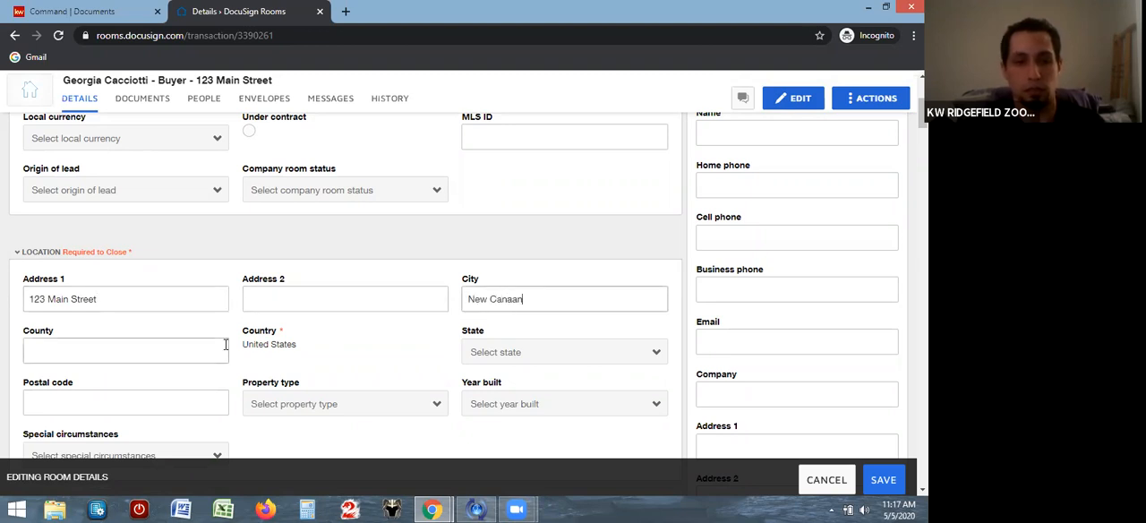
click(528, 351)
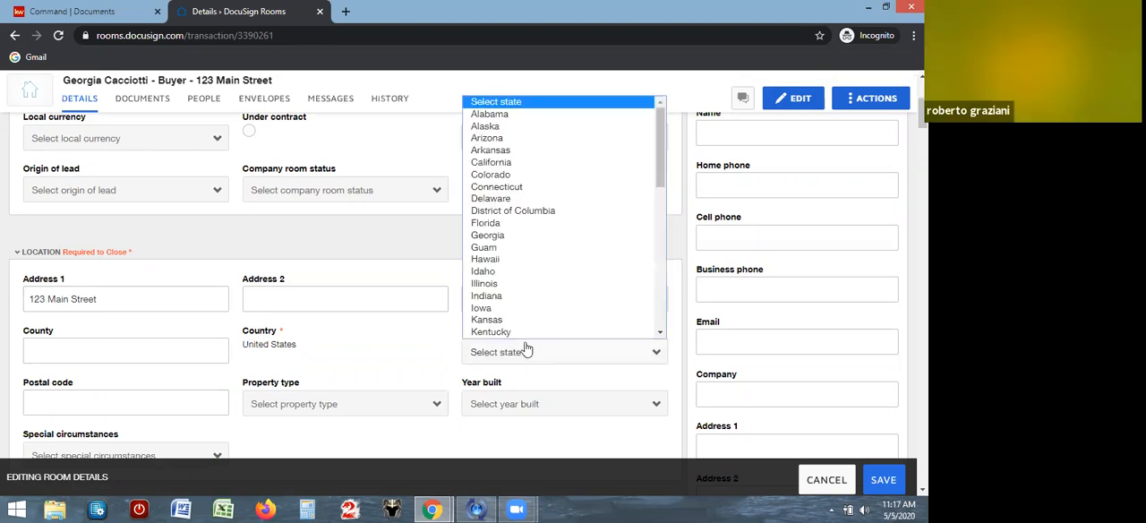
click(514, 181)
click(140, 397)
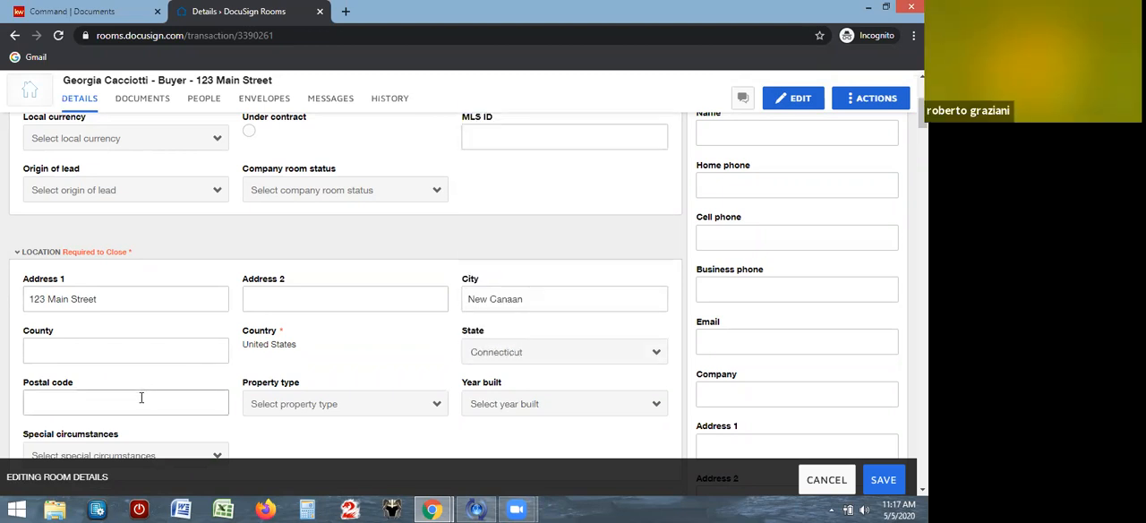
text(06854)
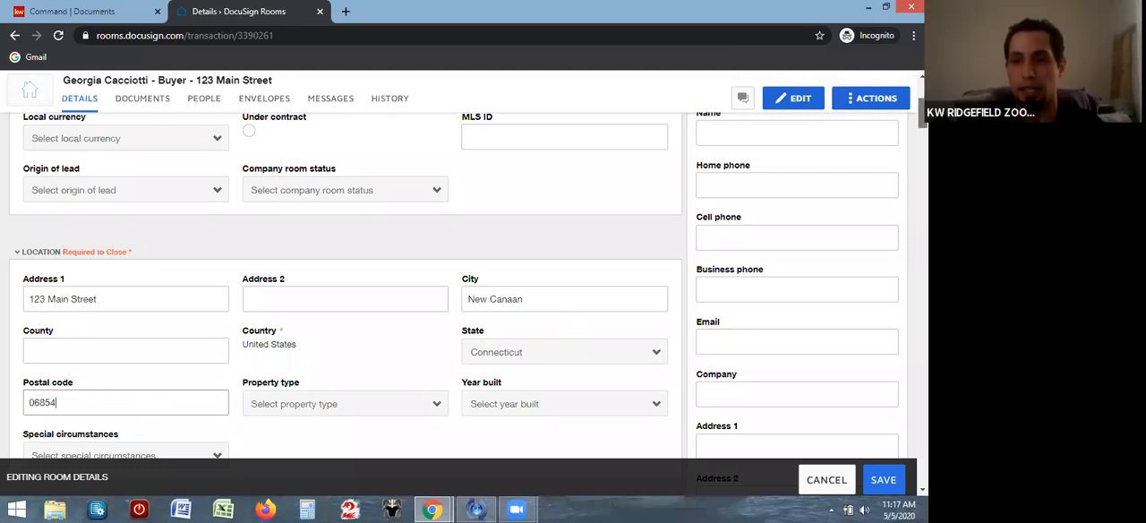
Review the room's offer, referral and property details and the contact information carried over for the buyer
scroll(777, 159, up, 1)
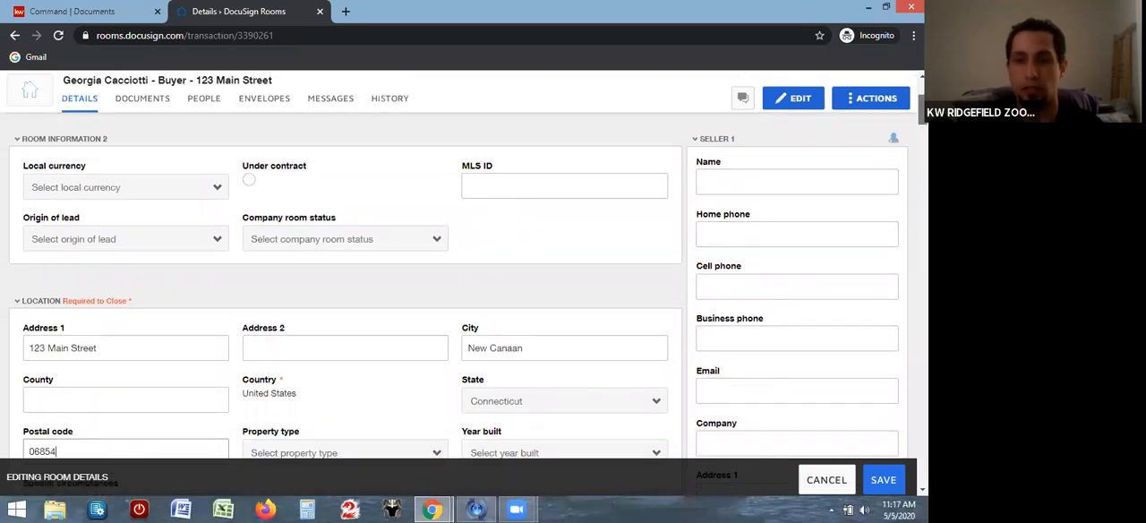
scroll(345, 286, down, 1)
scroll(345, 286, down, 7)
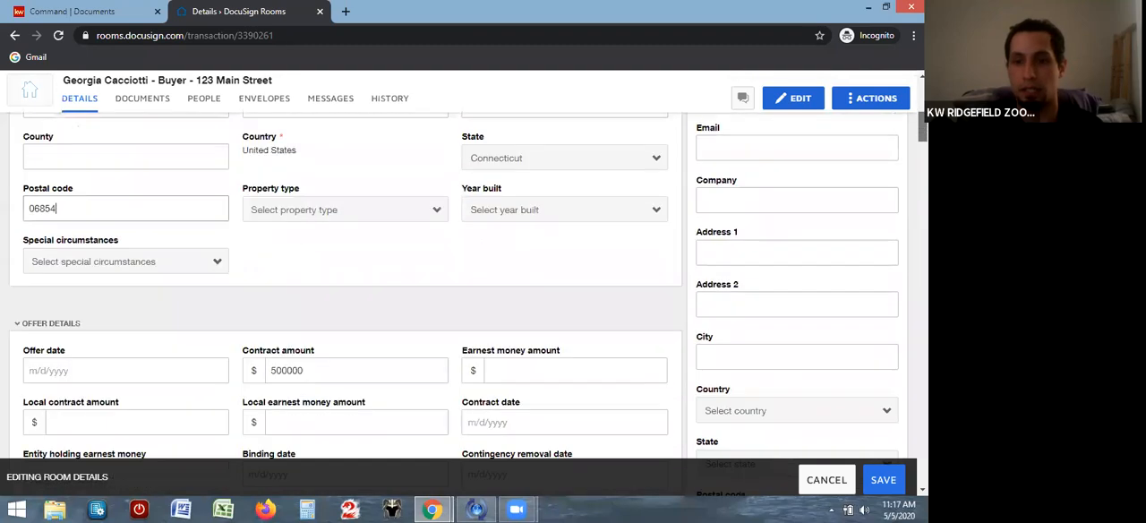
scroll(346, 286, down, 10)
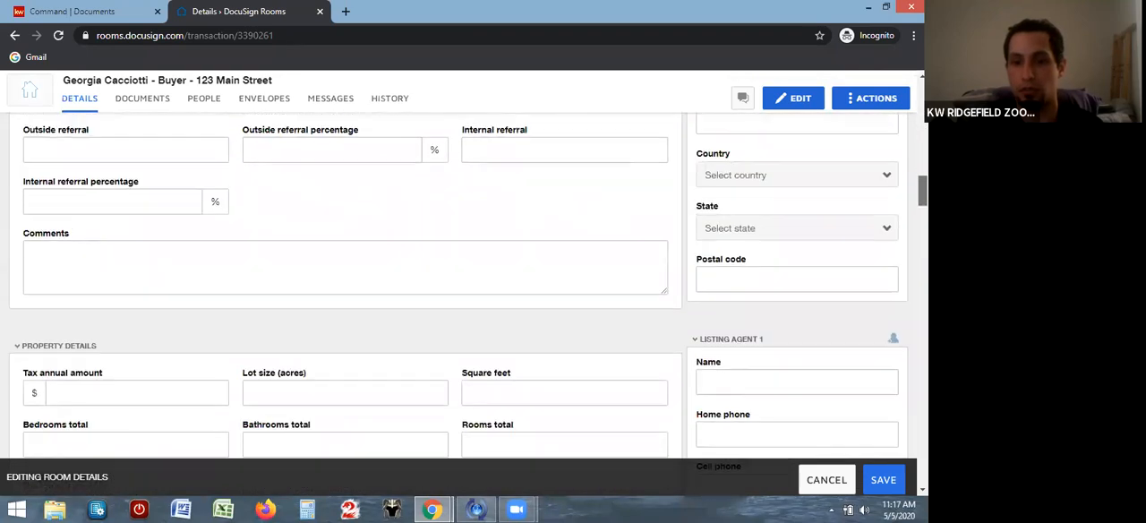
scroll(797, 296, down, 8)
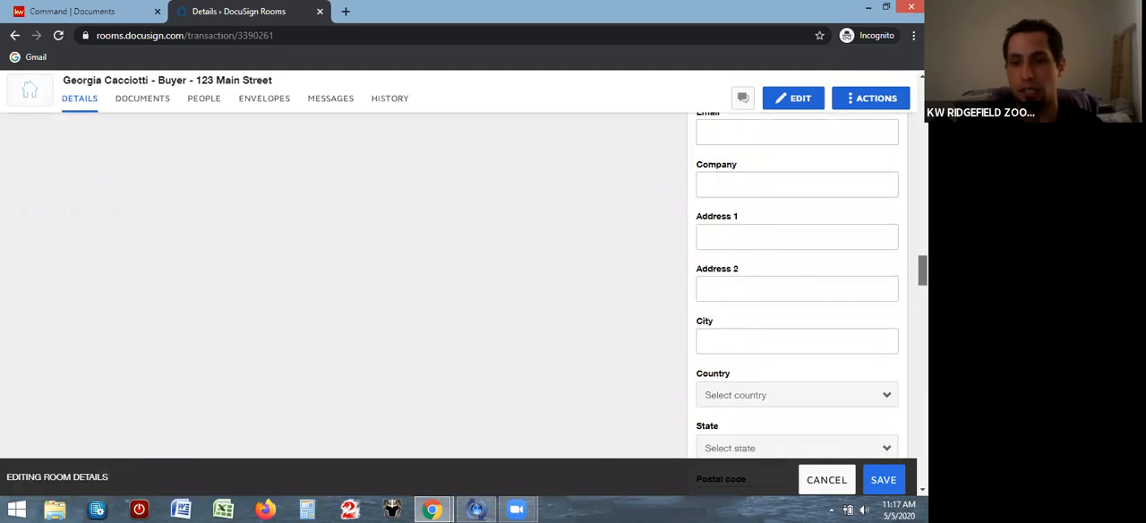
scroll(904, 306, down, 3)
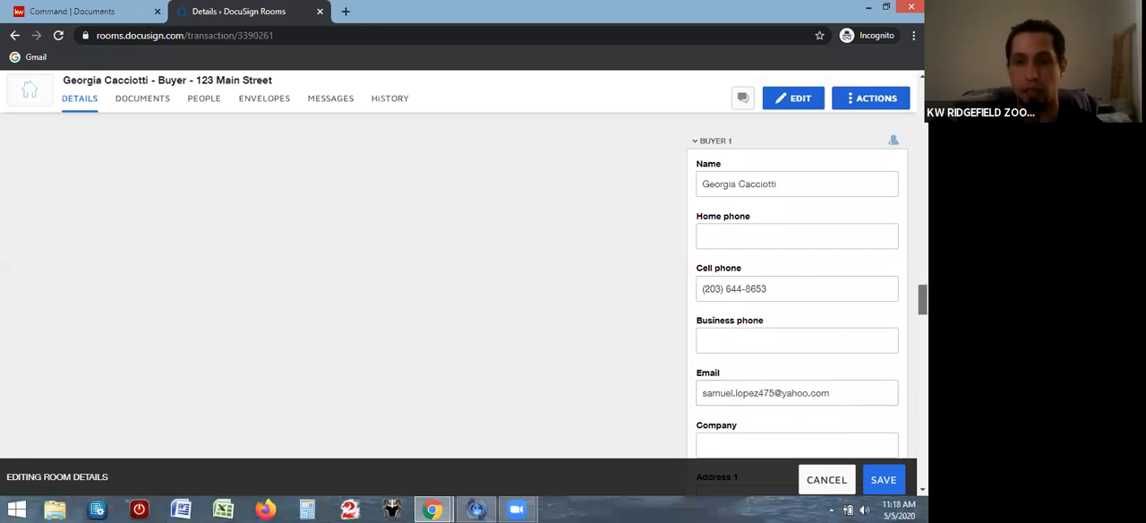
scroll(921, 301, down, 3)
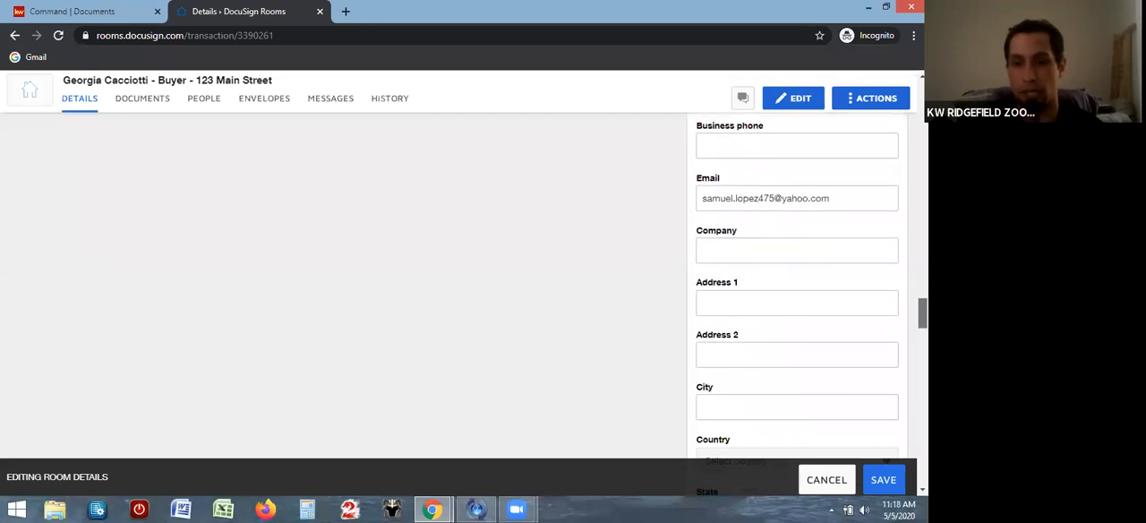
scroll(797, 295, down, 2)
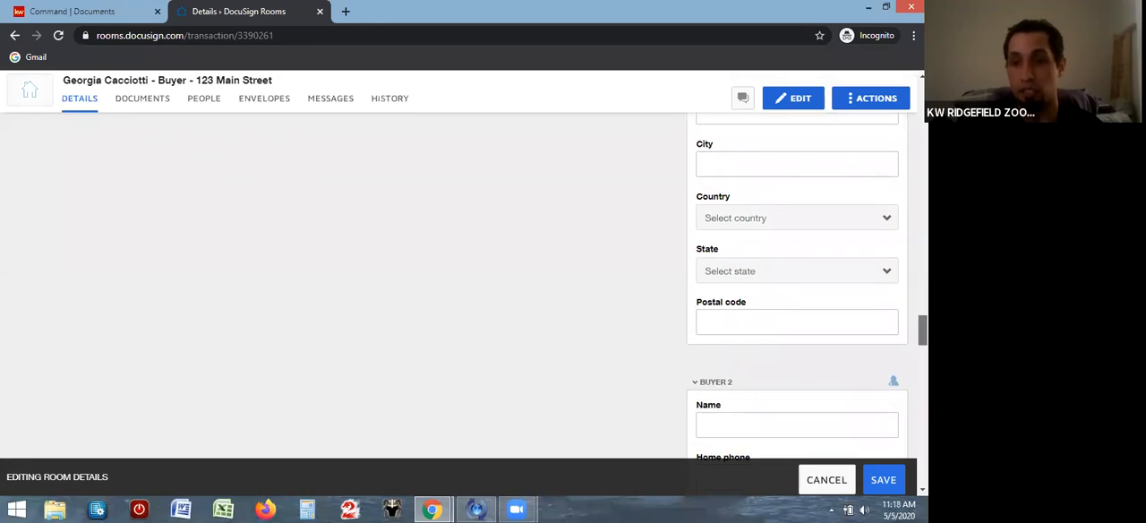
scroll(921, 331, down, 2)
scroll(921, 340, down, 6)
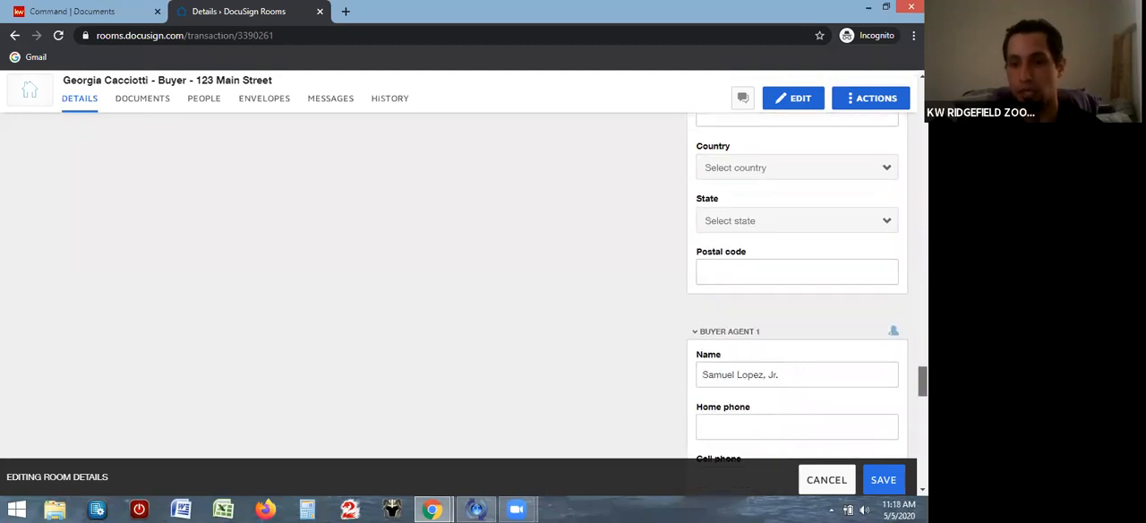
Replace the business phone of Buyer Agent 1 with the agent's own phone number, keeping the area code
scroll(797, 305, down, 3)
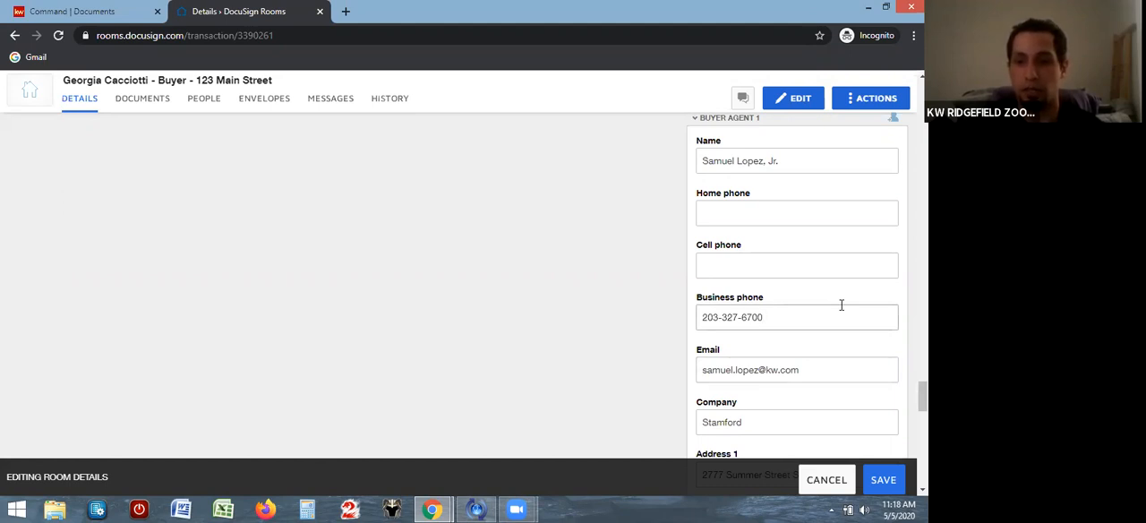
key(BackSpace)
key(BackSpace)
key(BackSpace)
key(BackSpace)
key(BackSpace)
key(BackSpace)
key(BackSpace)
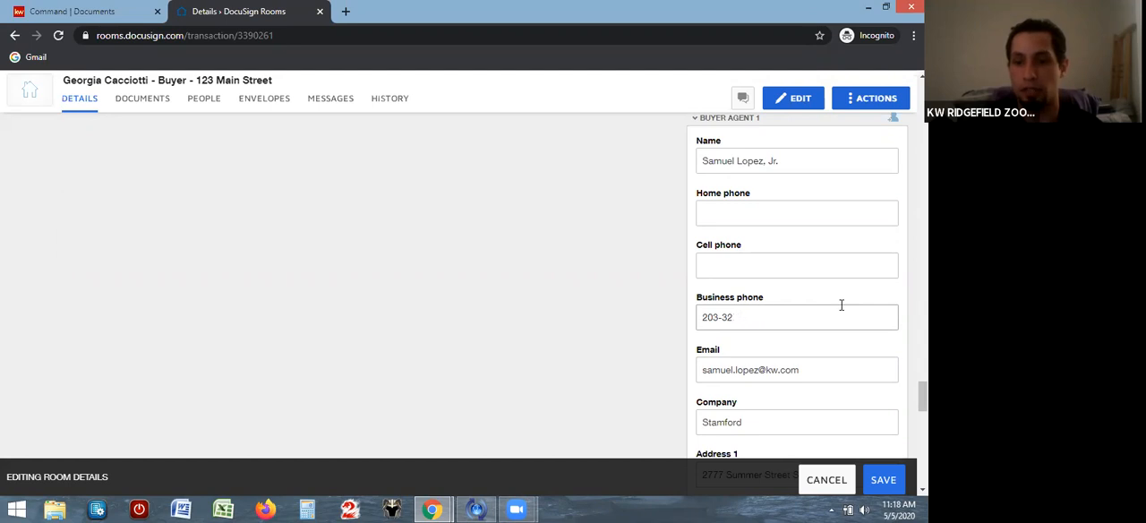
key(BackSpace)
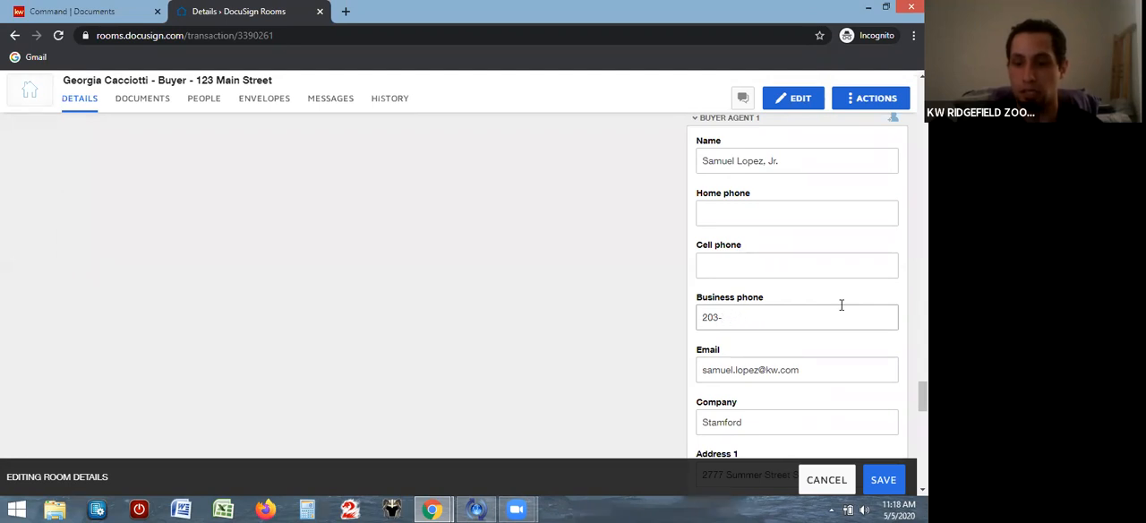
text(644-)
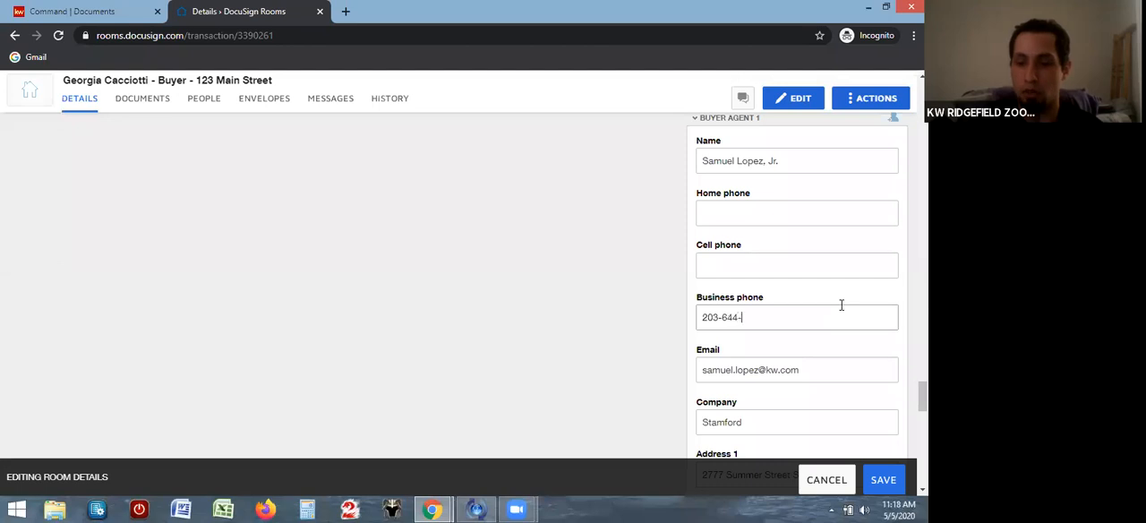
text(8653)
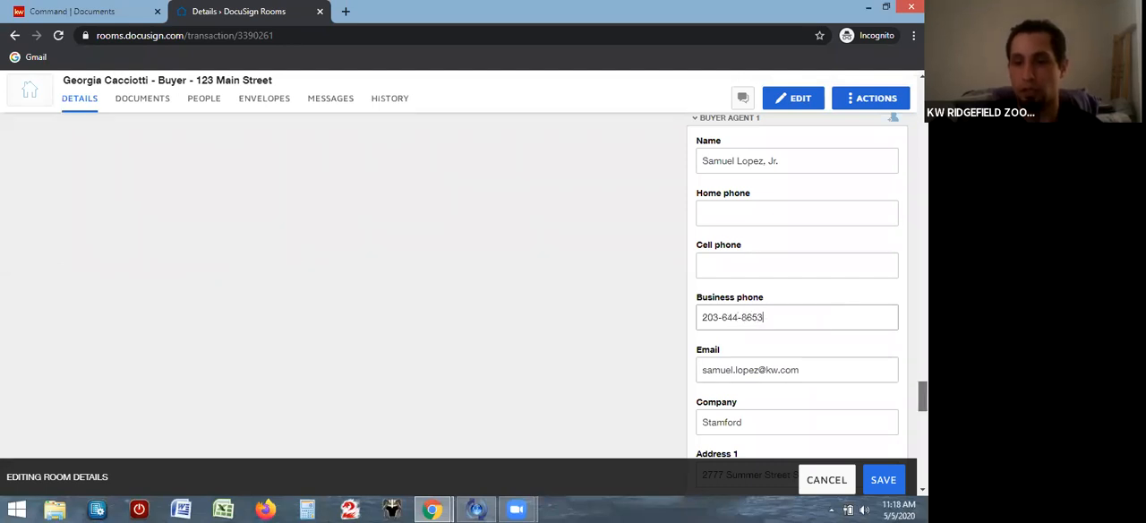
Replace the company of Buyer Agent 1 with Keller Williams Prestige Properties, correcting the misspelled word Prestige
scroll(784, 369, down, 2)
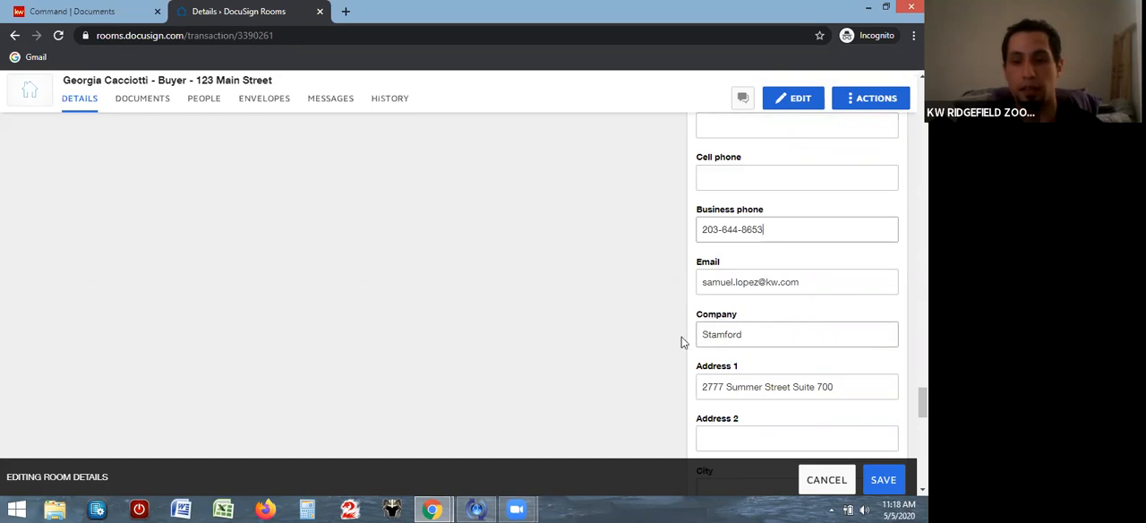
click(765, 333)
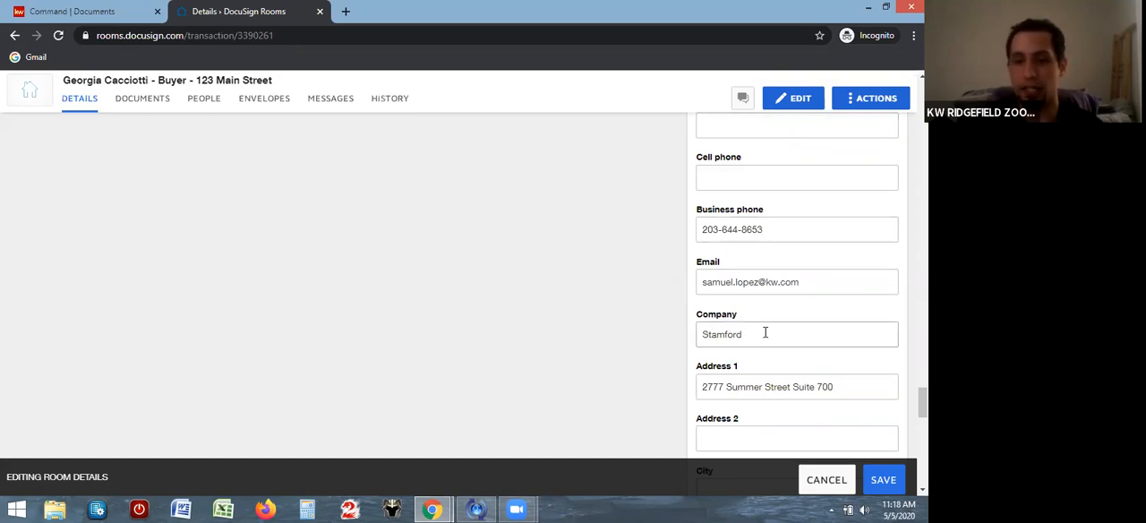
key(BackSpace)
key(BackSpace)
key(BackSpace)
key(BackSpace)
key(BackSpace)
key(BackSpace)
key(BackSpace)
key(BackSpace)
text(Keller Williams)
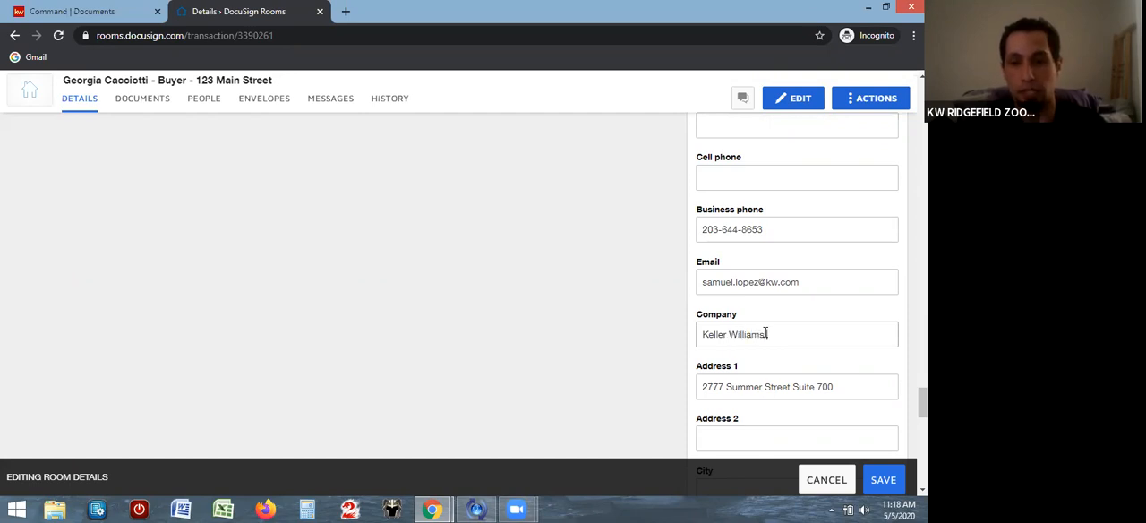
text( Prerstige )
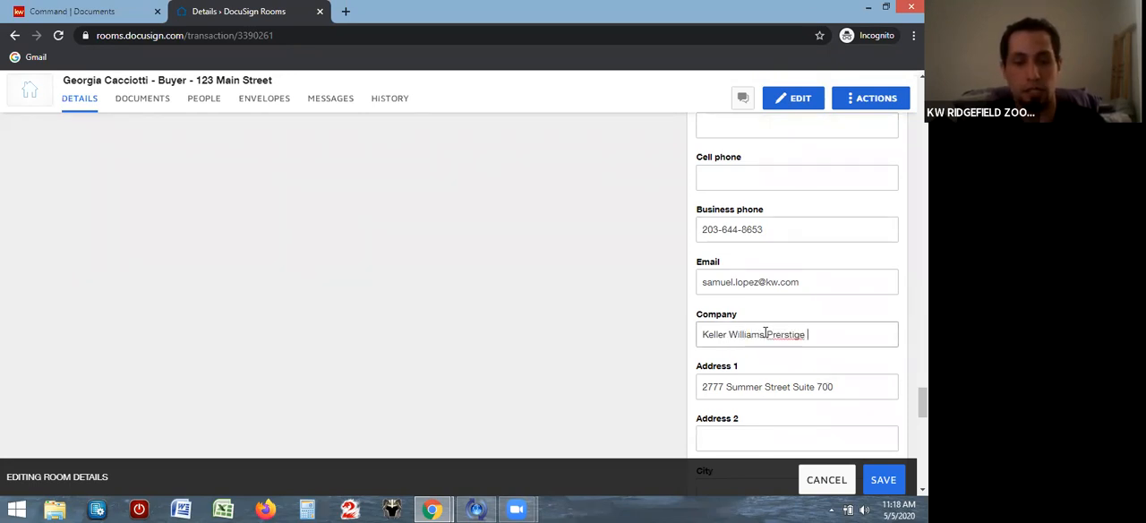
text(Properties)
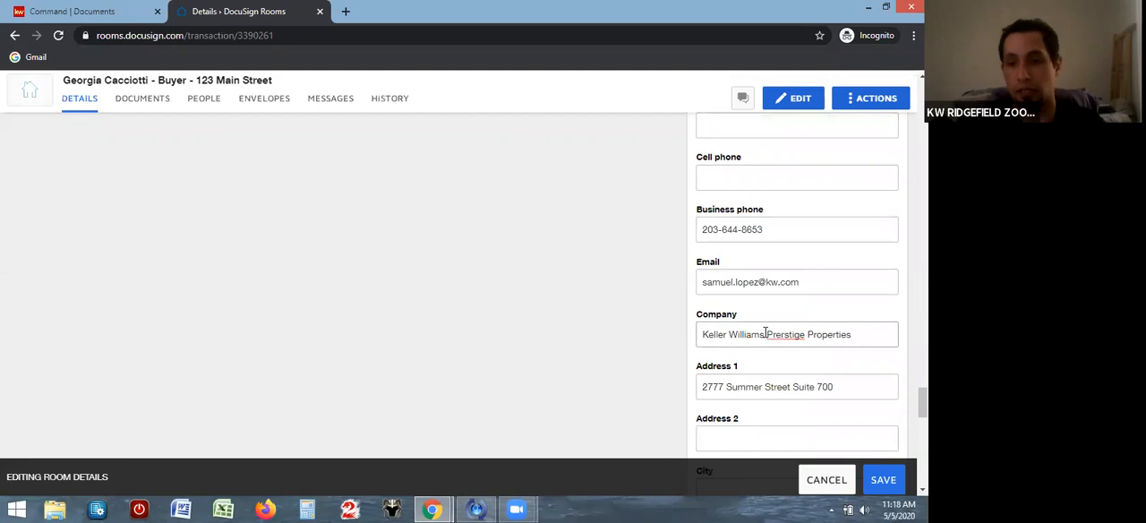
right_click(787, 336)
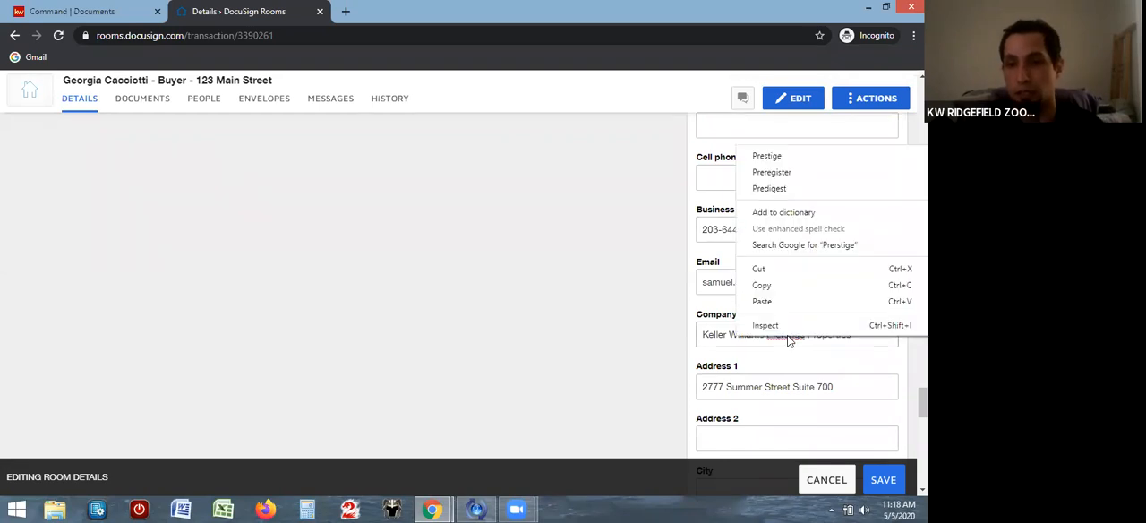
click(789, 157)
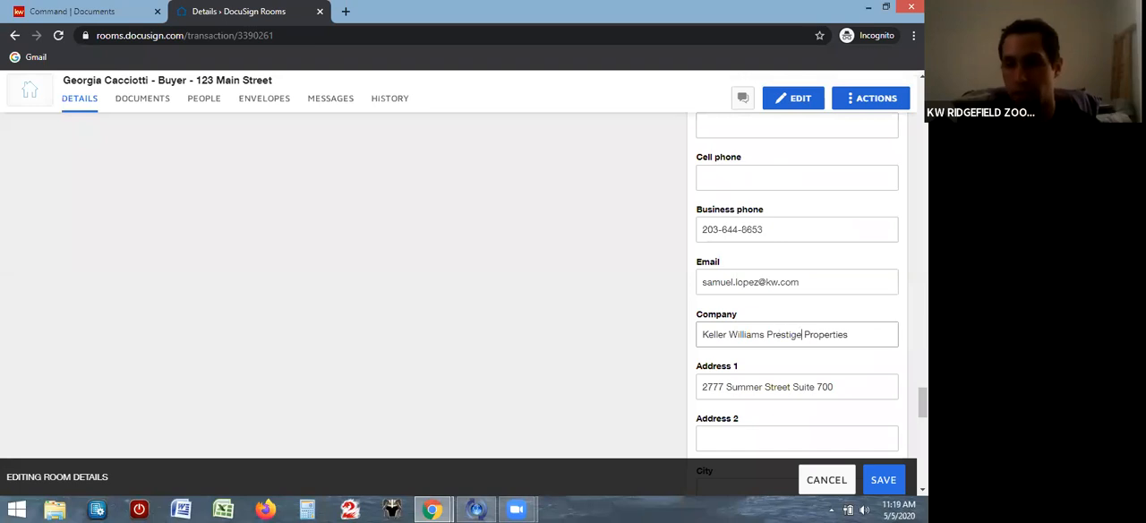
Enter the seller's full name in the Seller 1 section and save the room details
drag(923, 402, 923, 99)
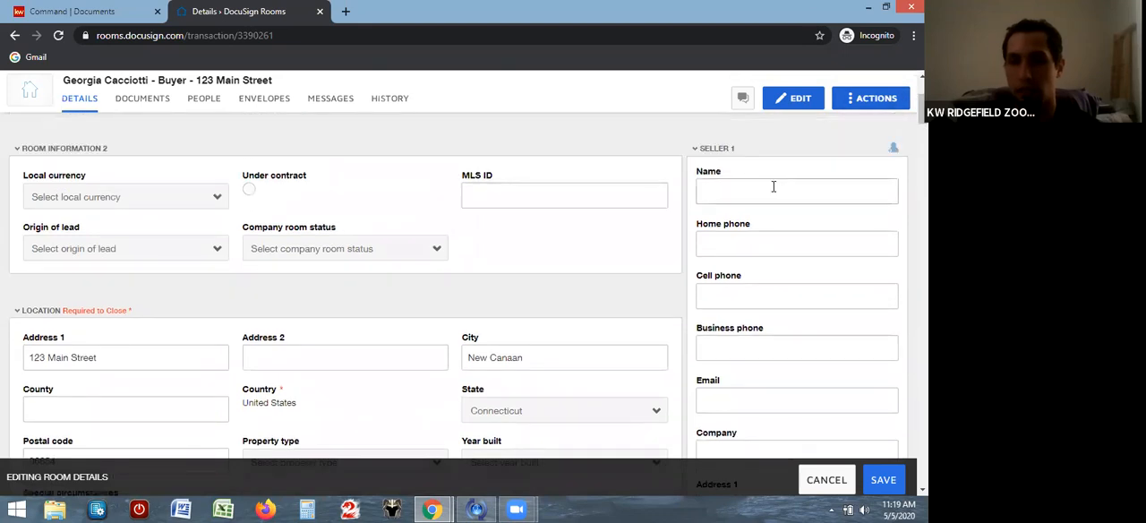
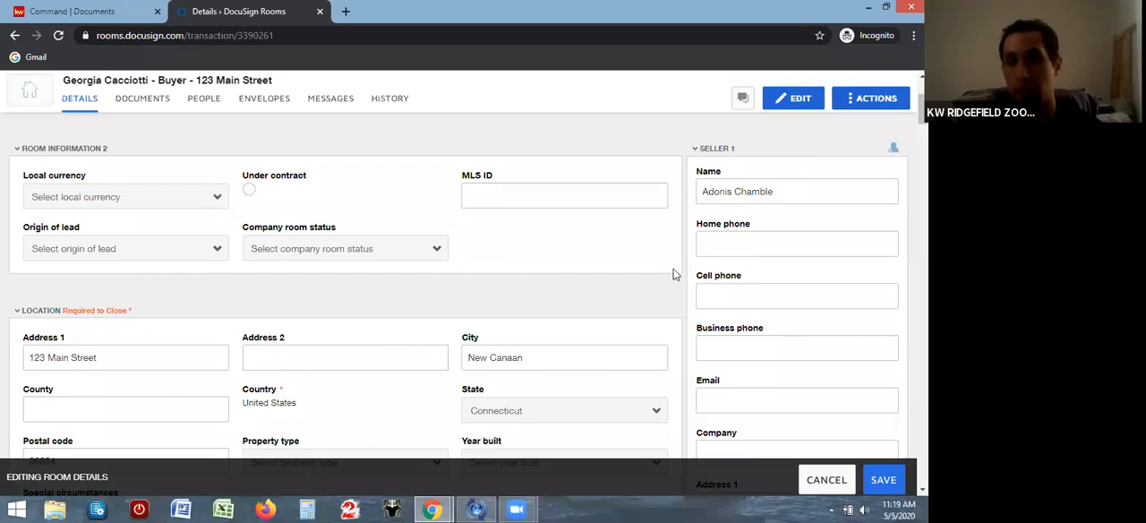
click(880, 482)
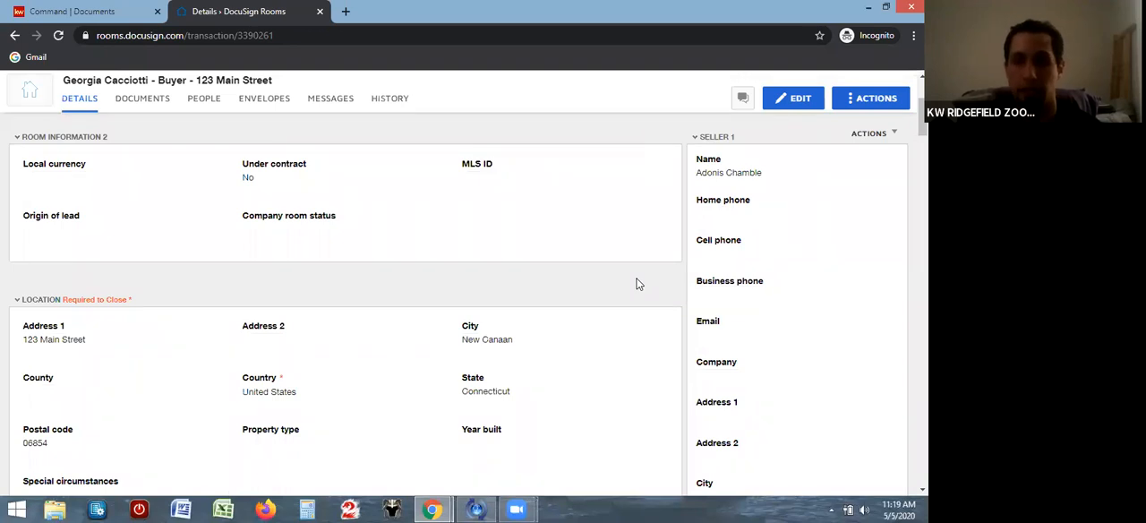
Start adding DocuSign Forms to the room's documents, choosing the DocuSign Forms Group source and the Buyer Docs - Property group
scroll(638, 284, up, 2)
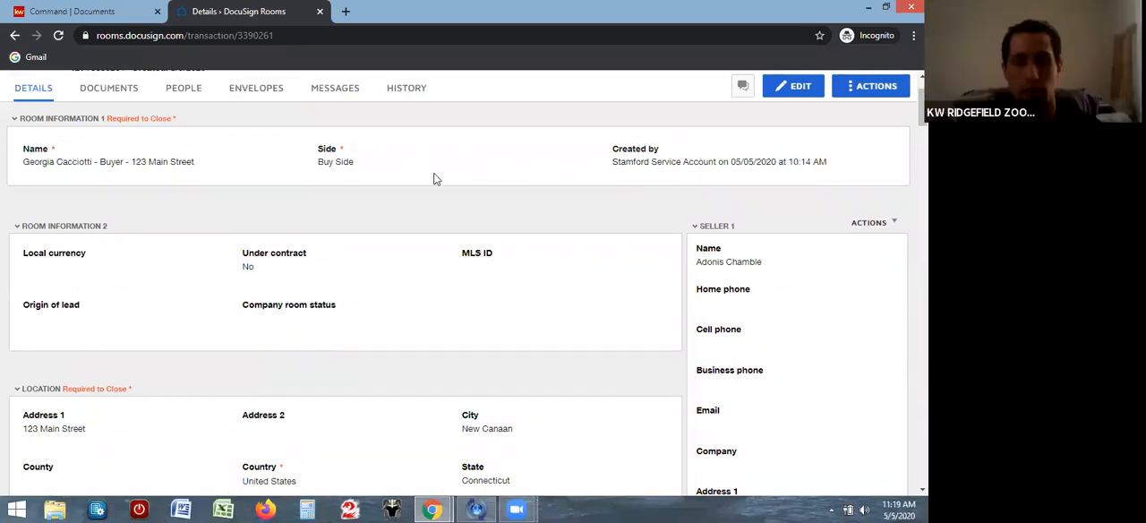
click(109, 93)
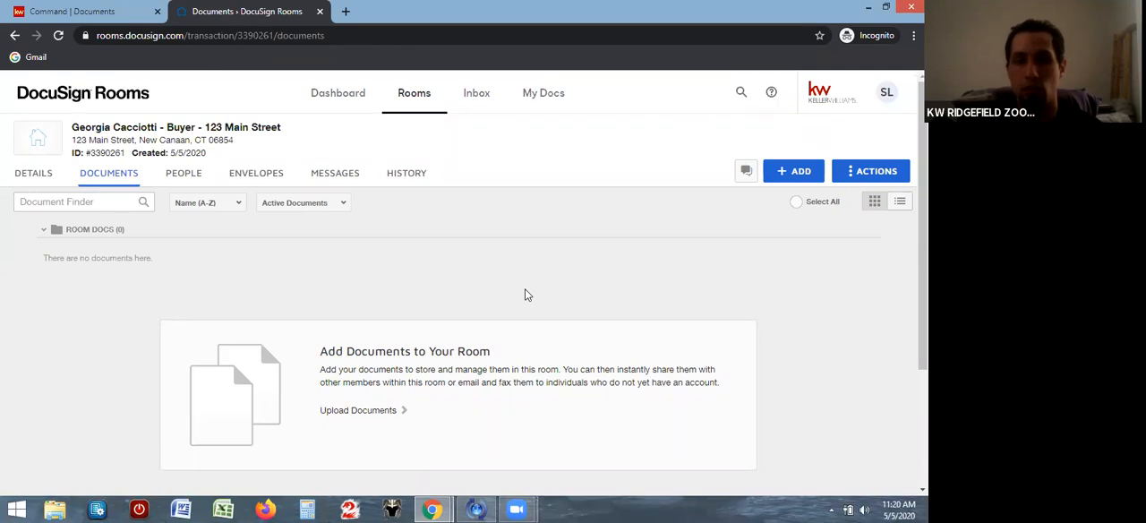
click(799, 174)
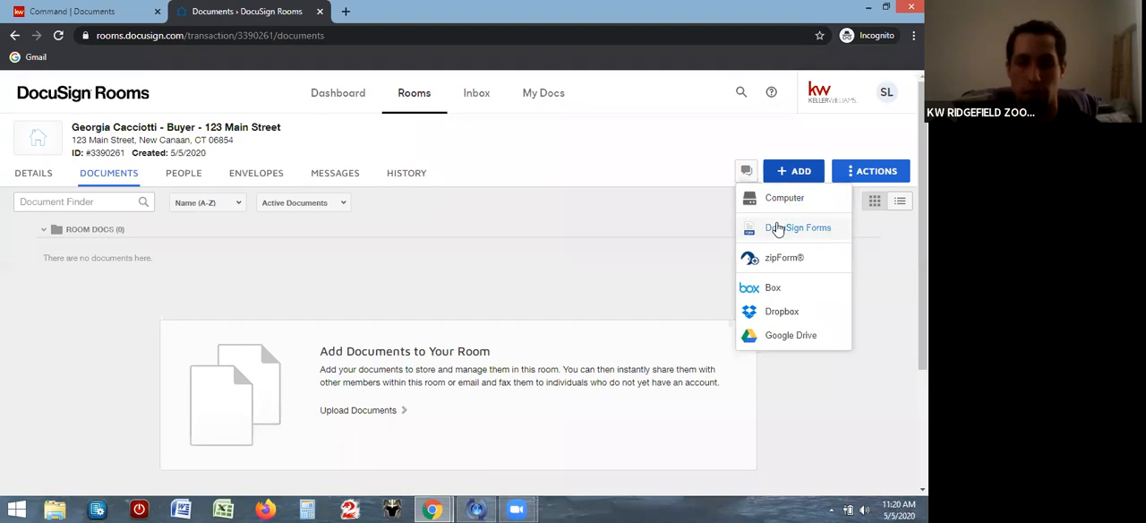
click(776, 228)
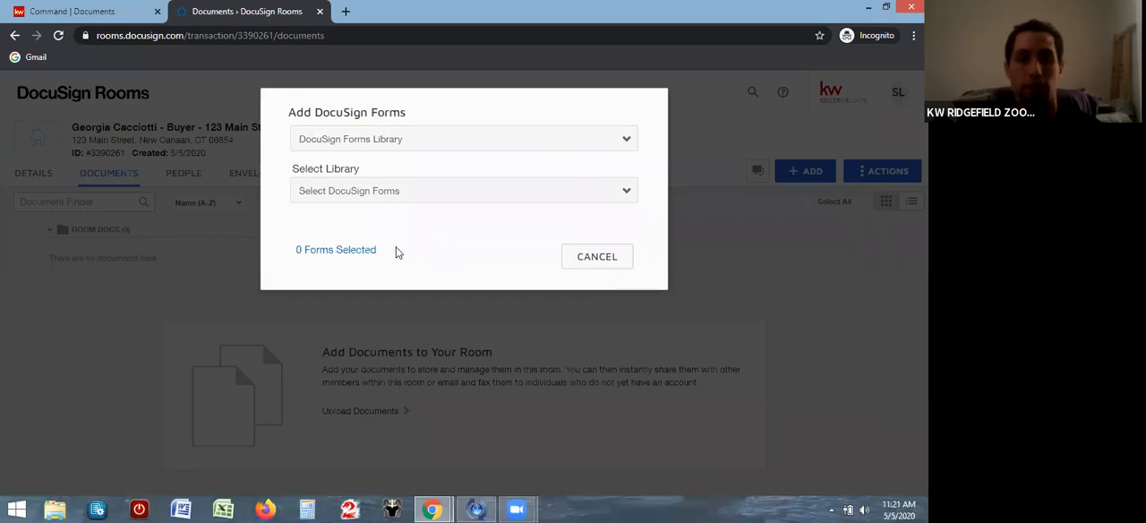
click(627, 144)
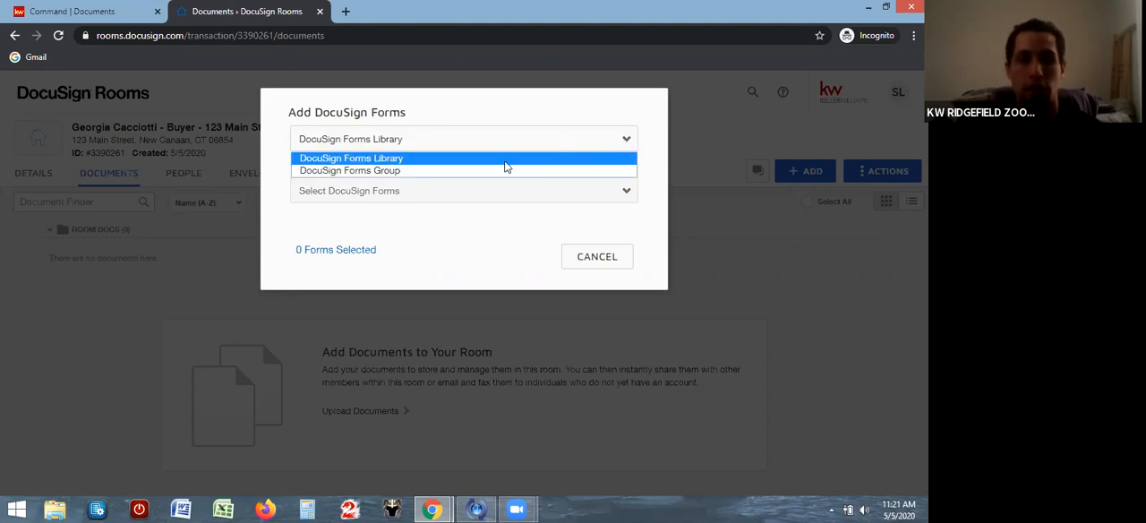
click(429, 171)
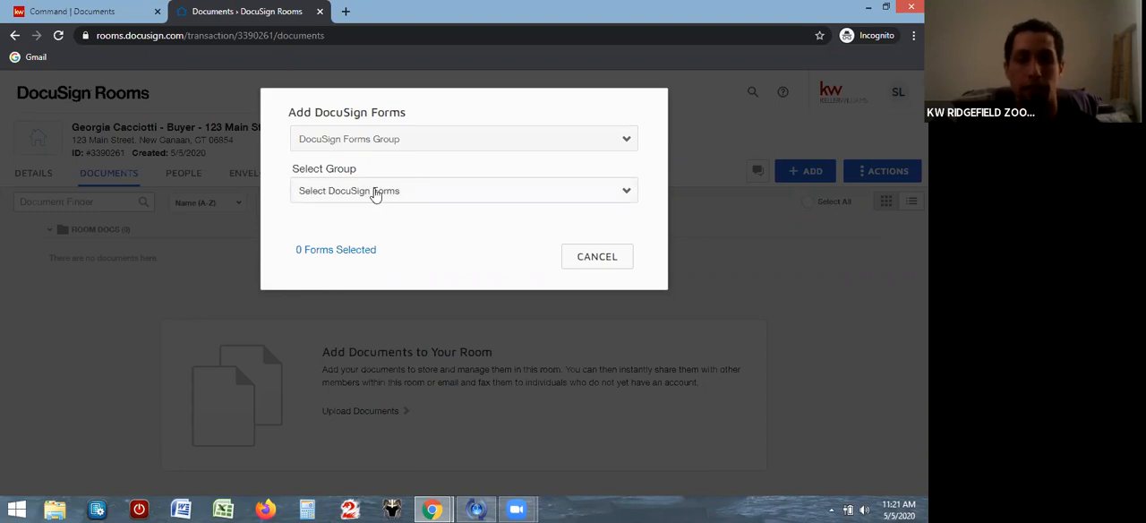
click(628, 194)
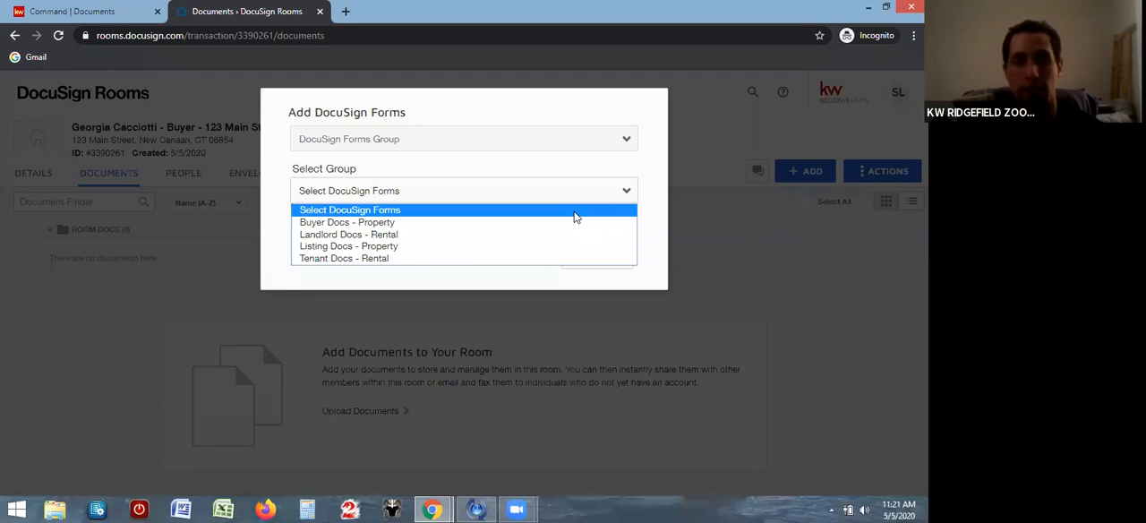
click(385, 226)
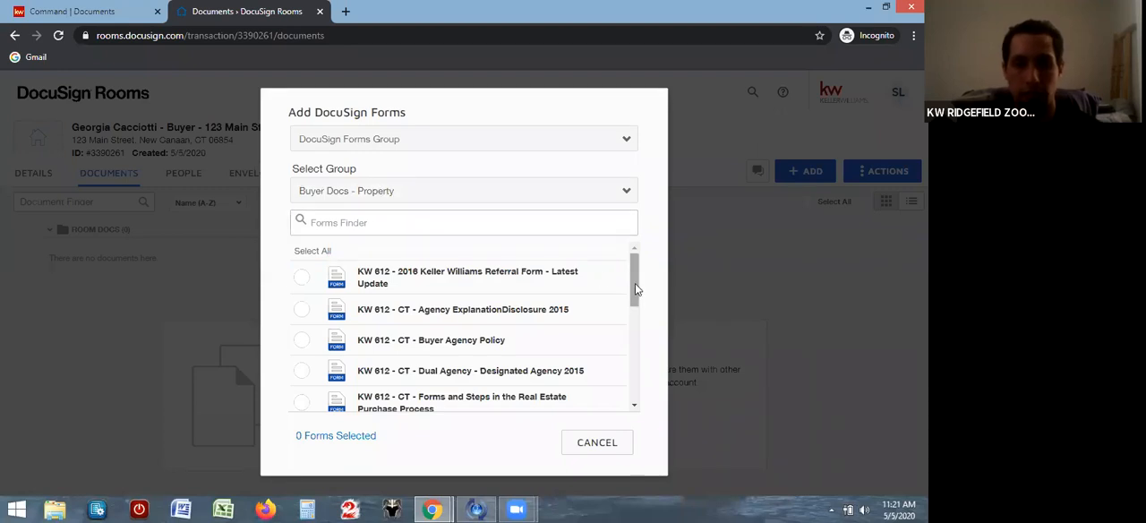
Add the Exclusive Right to Represent Buyer Updated, CT Dual Agency - Designated Agency 2015 and CT Agency ExplanationDisclosure 2015 forms to the room
drag(634, 283, 617, 268)
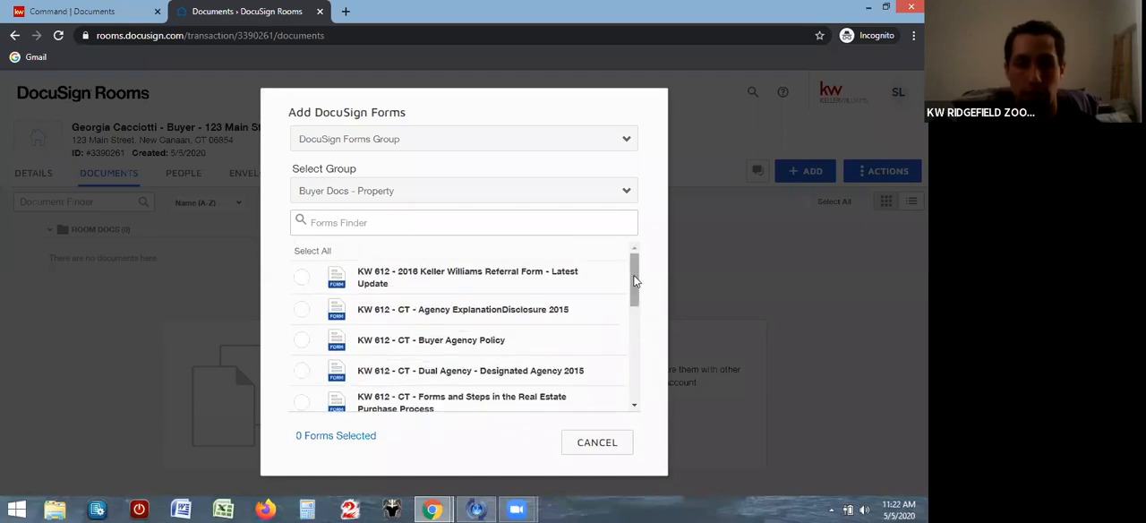
drag(634, 277, 621, 359)
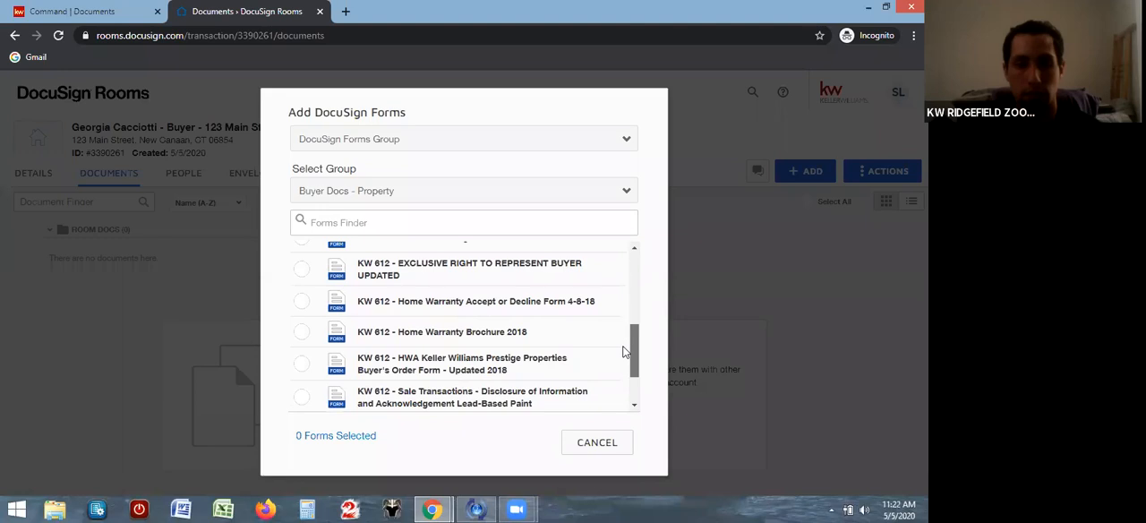
click(300, 269)
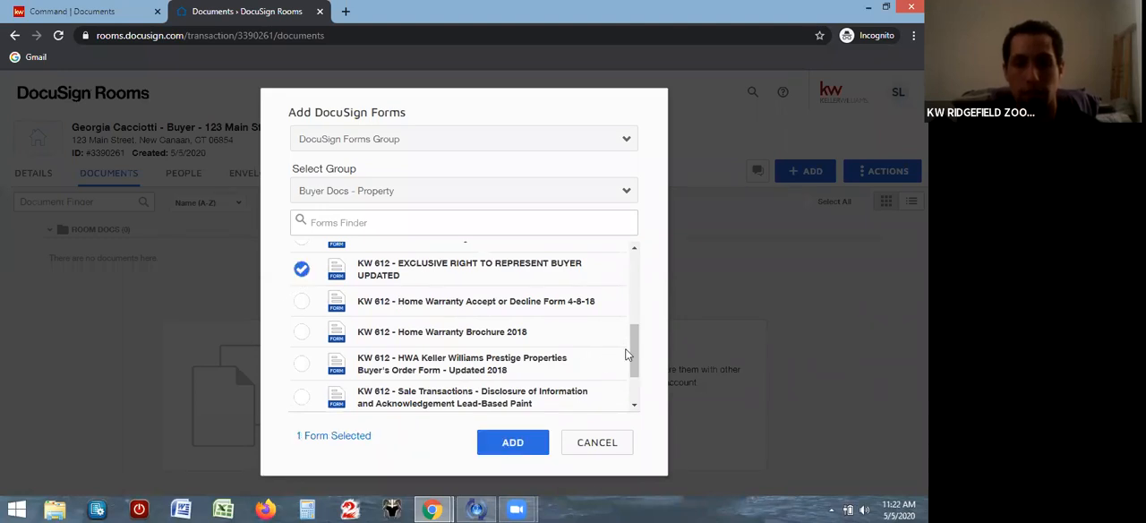
drag(635, 351, 634, 294)
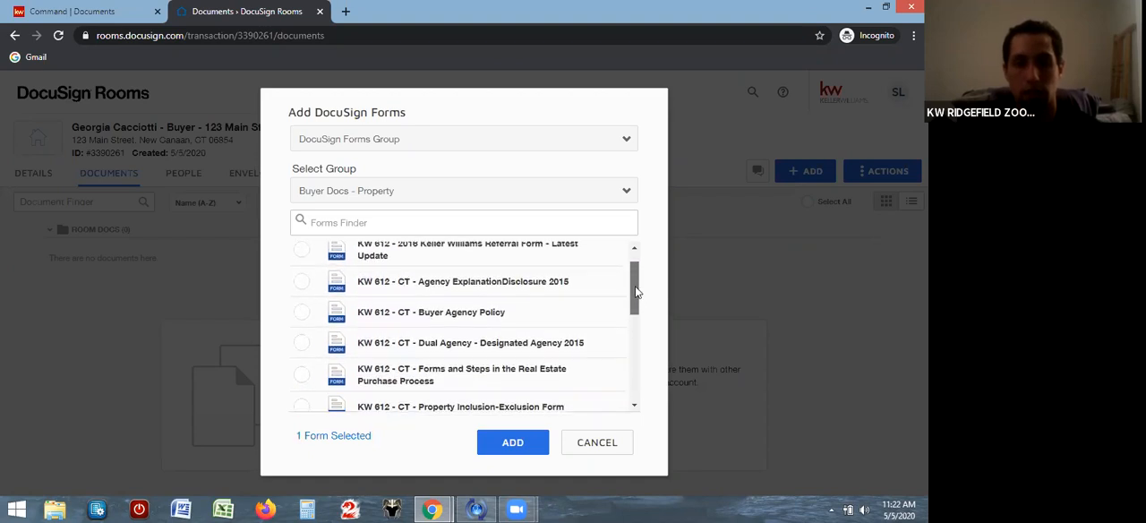
click(302, 348)
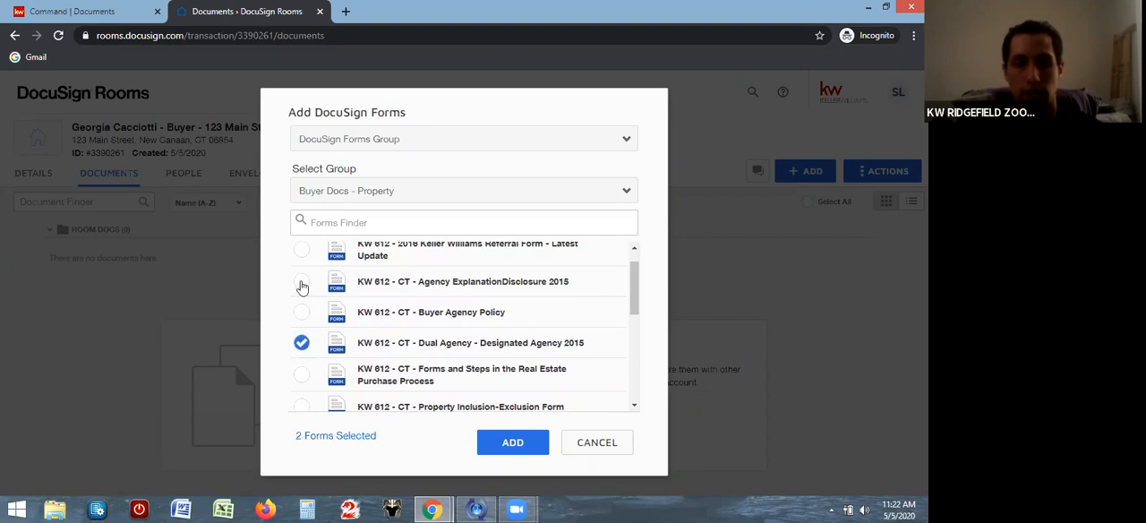
click(302, 284)
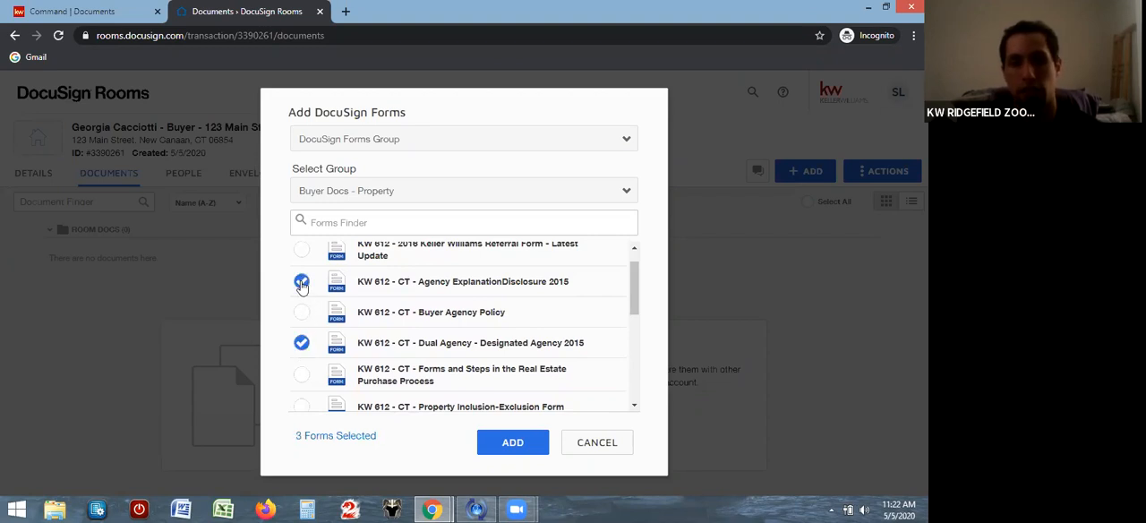
click(512, 443)
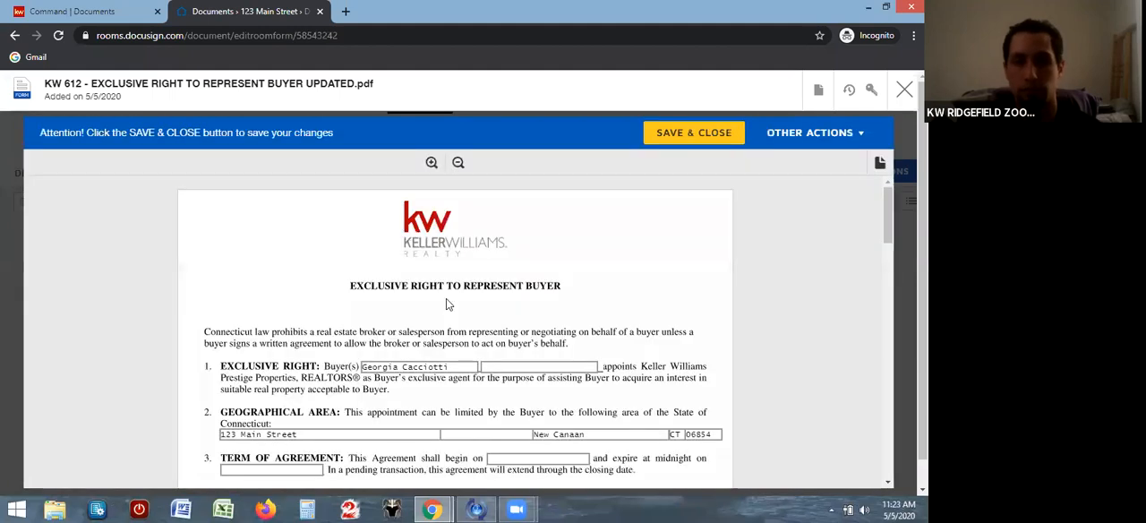
In the Exclusive Right to Represent Buyer form, set the term of agreement to begin on 5/1/2020 and expire on 6/15/2020
drag(884, 202, 888, 234)
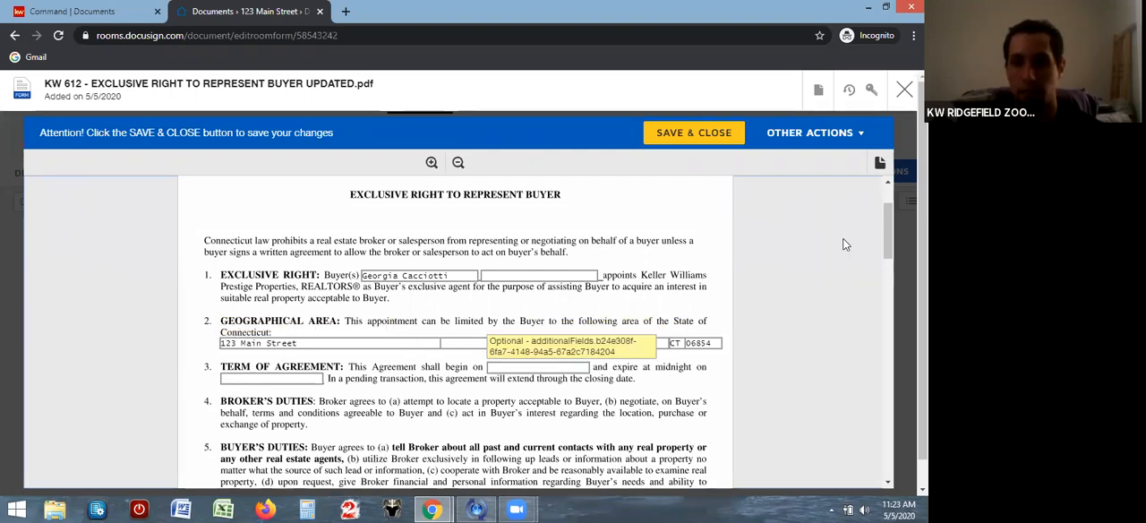
drag(881, 219, 854, 239)
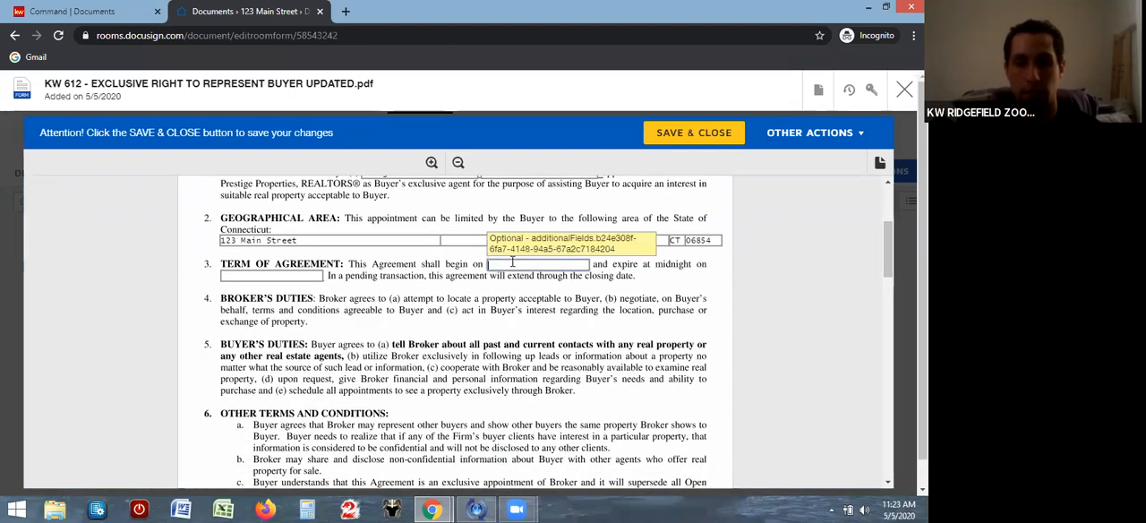
text(5/1/2020)
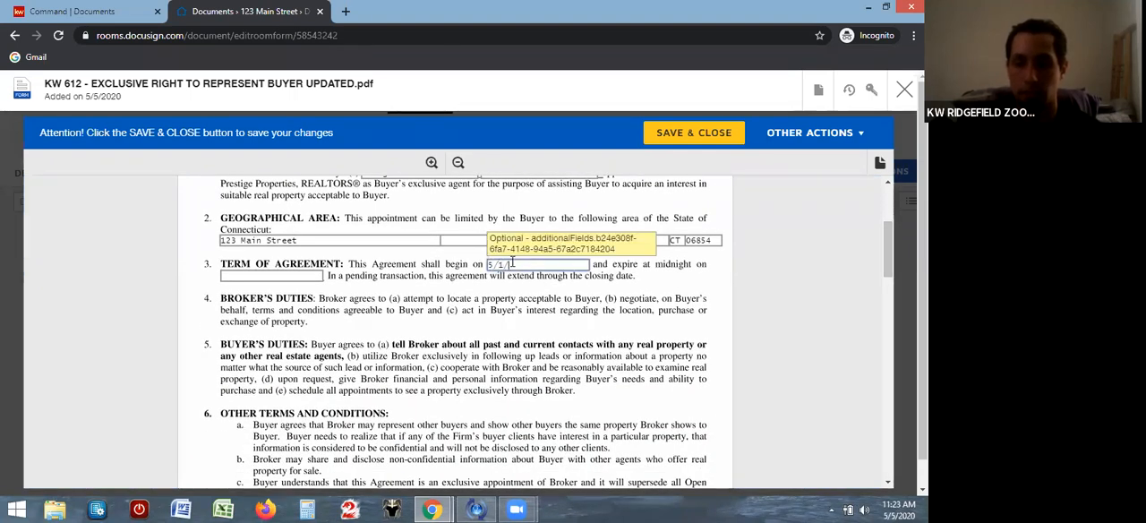
click(311, 276)
text(6/15/2020)
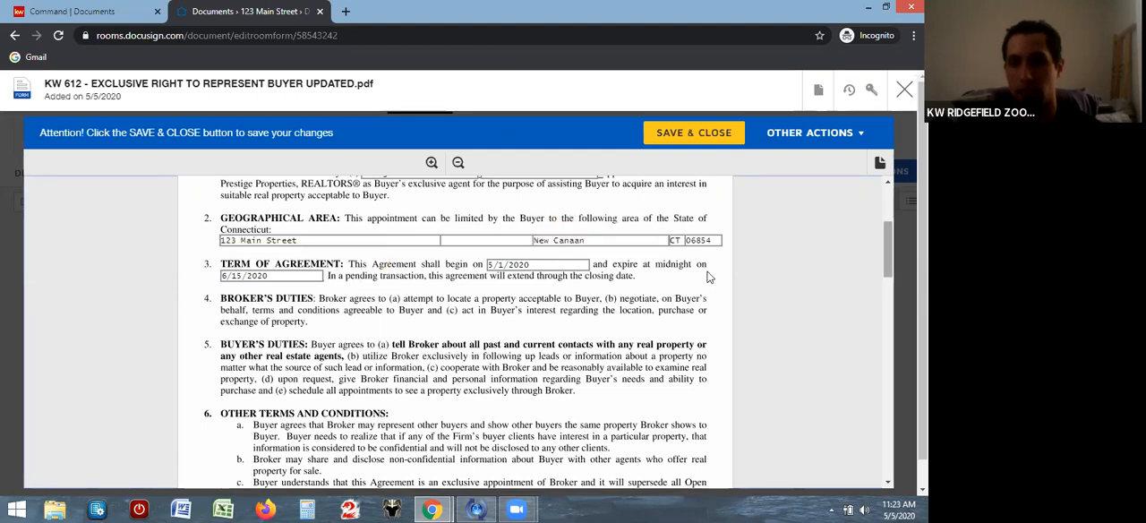
Review the remaining clauses and signature section of the buyer agreement, and save and close the form
scroll(883, 225, down, 3)
scroll(876, 287, down, 6)
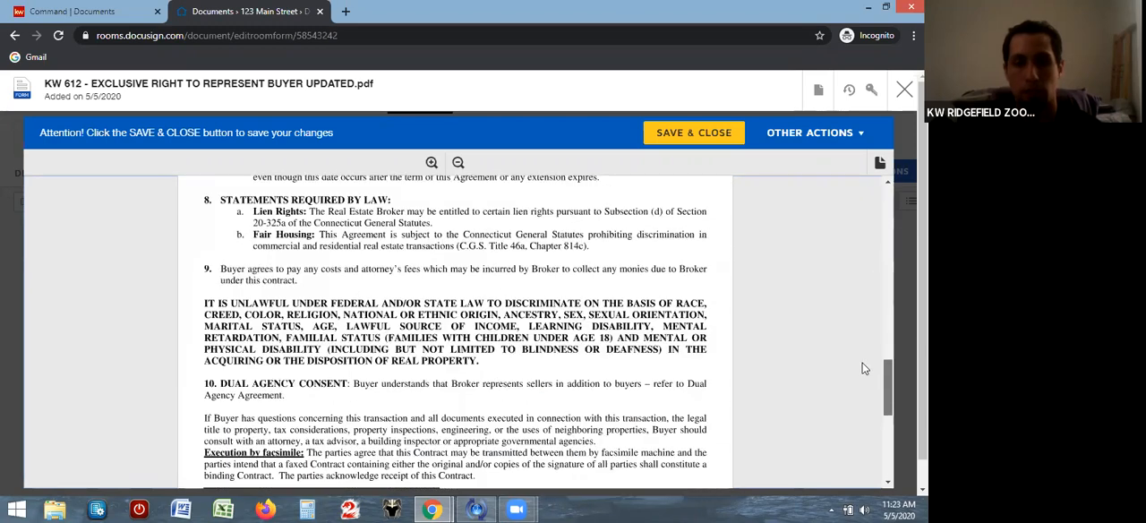
scroll(858, 383, down, 2)
scroll(856, 394, down, 1)
scroll(856, 399, up, 2)
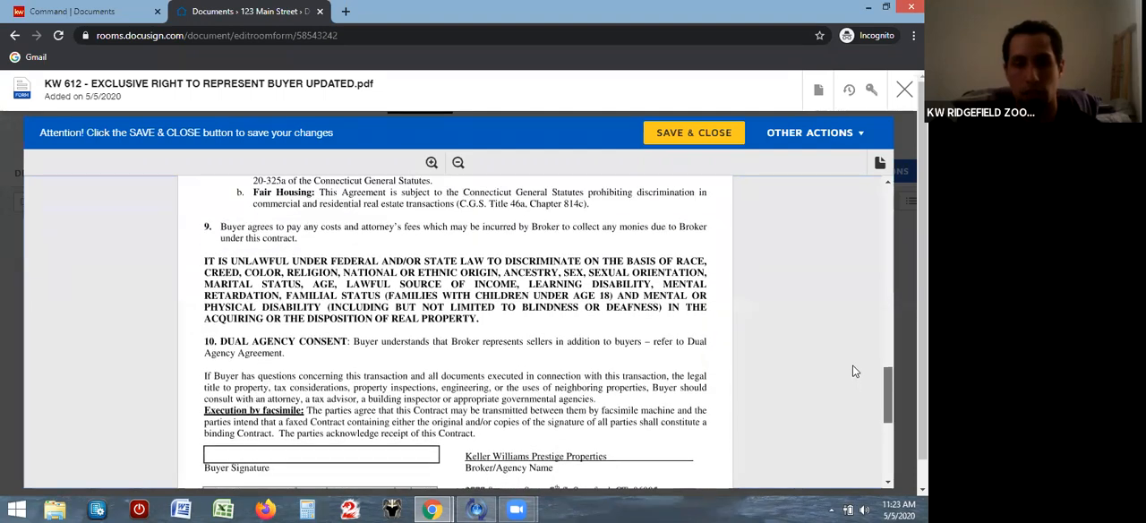
scroll(852, 359, up, 3)
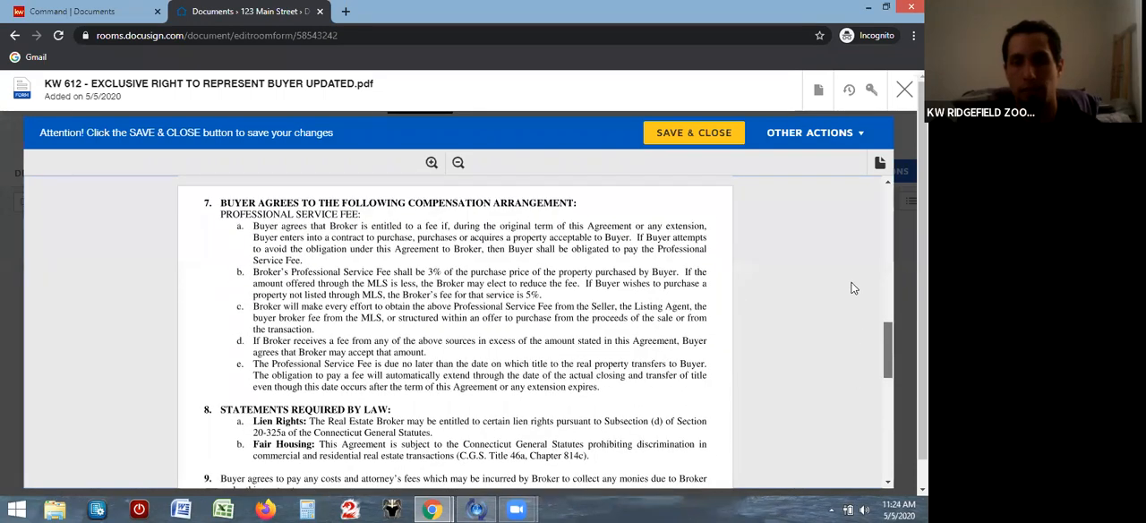
scroll(852, 279, up, 3)
scroll(851, 274, up, 6)
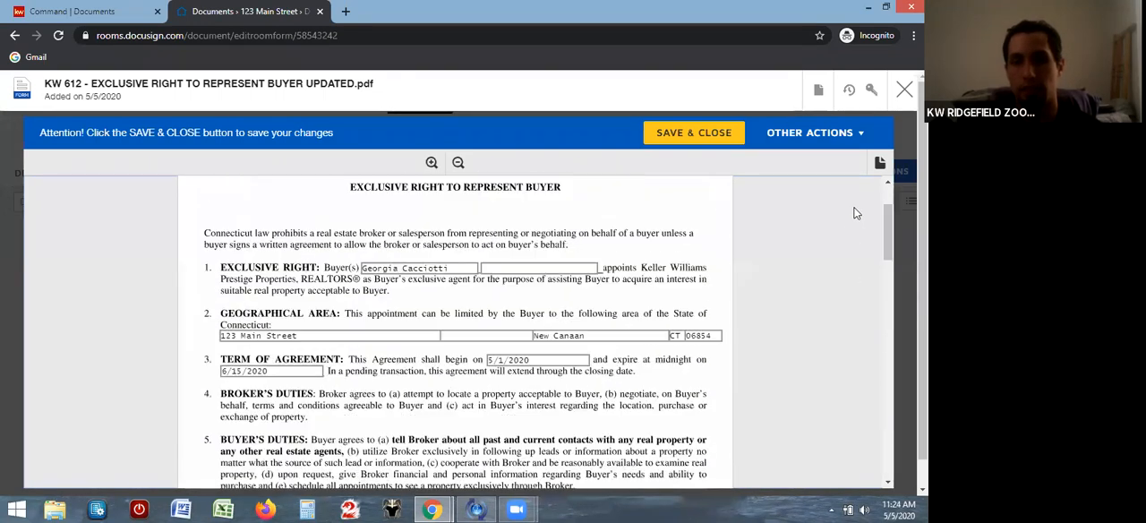
click(684, 136)
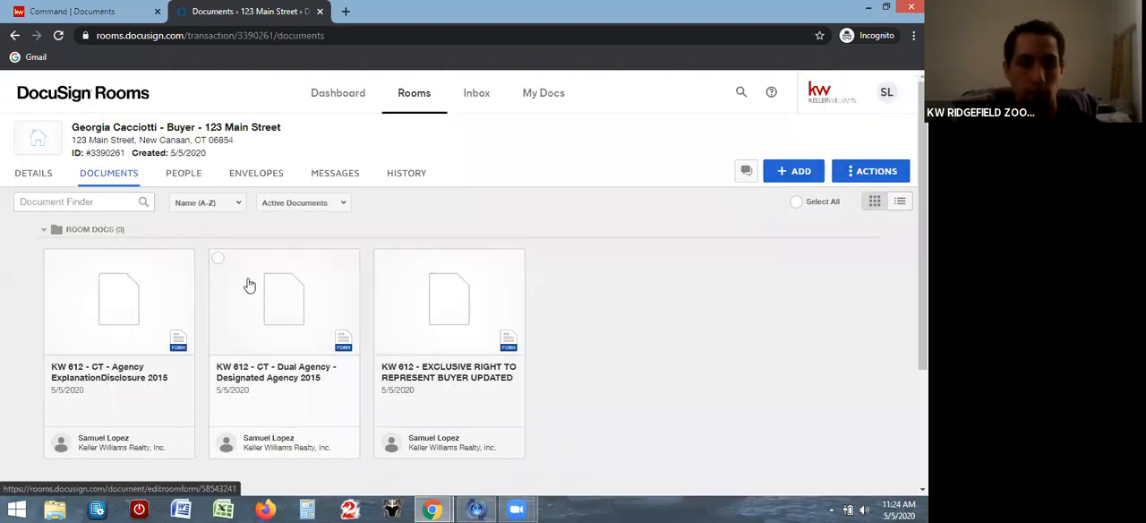
In the CT Dual Agency - Designated Agency 2015 form, choose the consent to dual agency option, and save and close the form
click(249, 285)
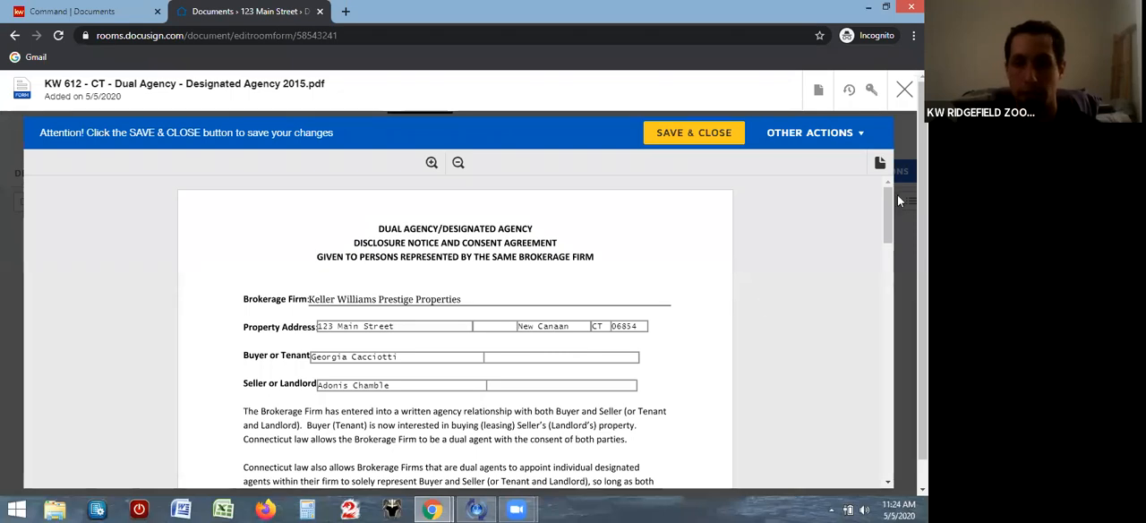
drag(888, 202, 844, 385)
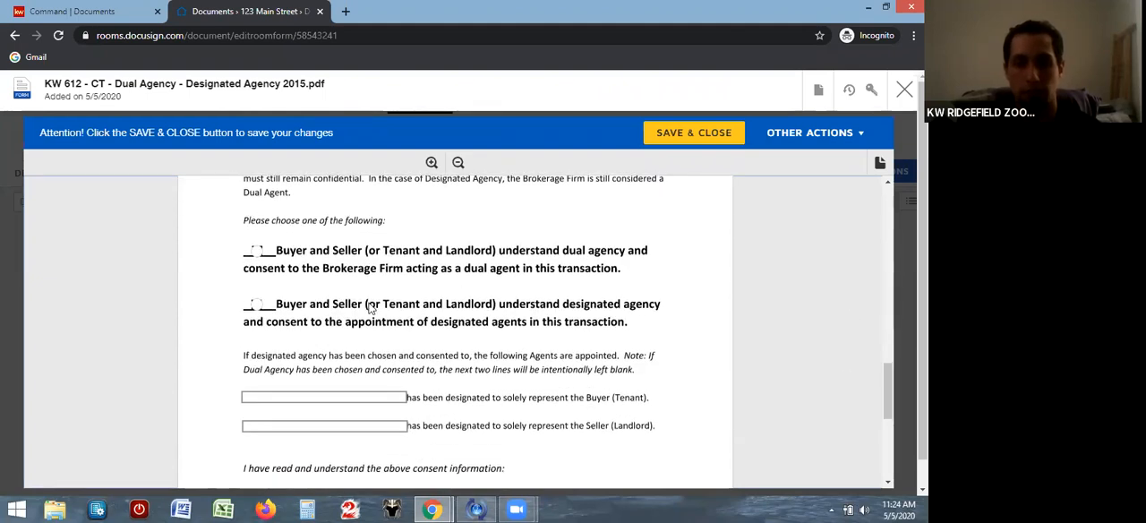
click(256, 253)
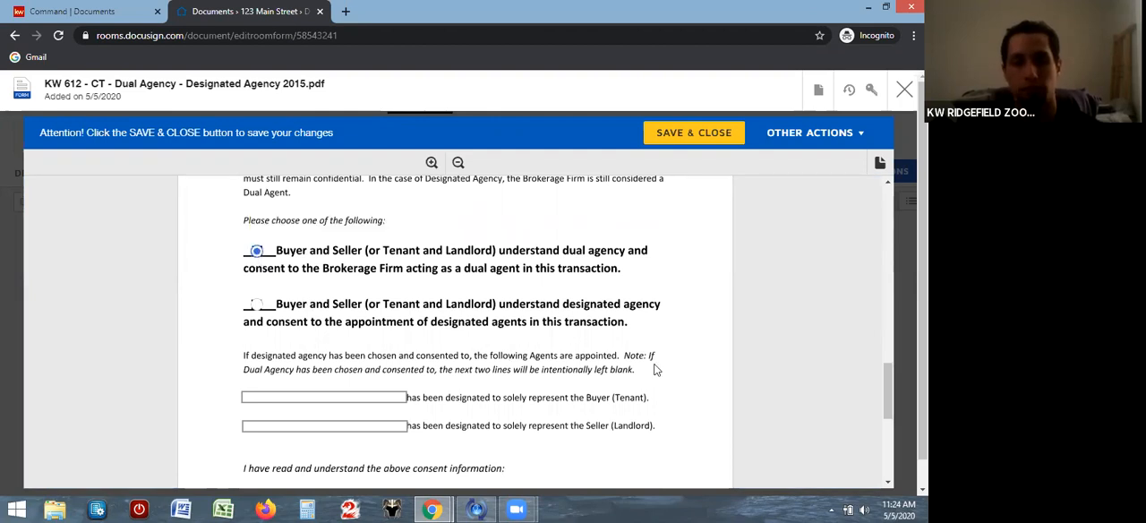
mouse_move(883, 402)
mouse_down()
mouse_move(883, 427)
mouse_move(878, 401)
mouse_up()
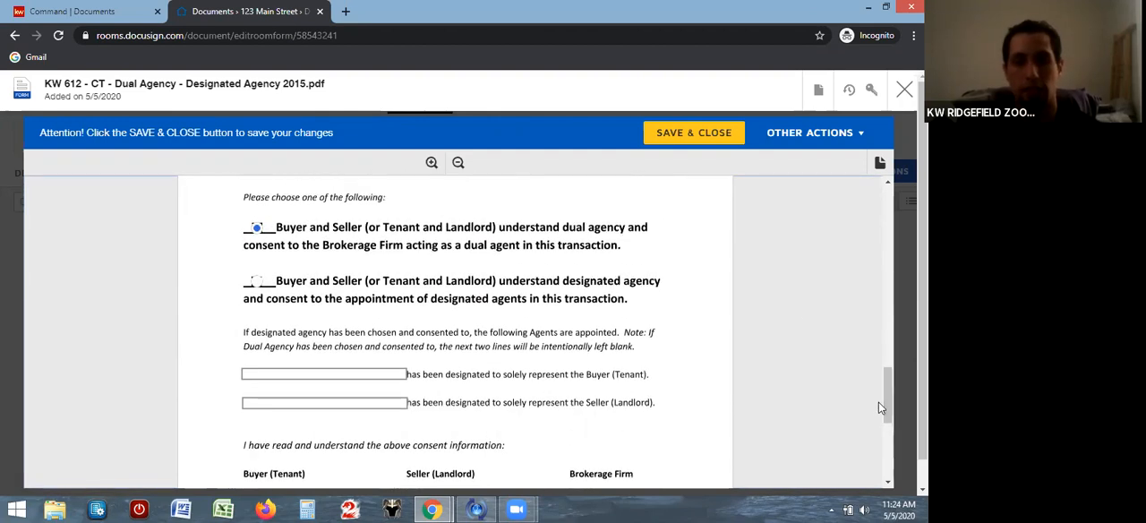
click(689, 143)
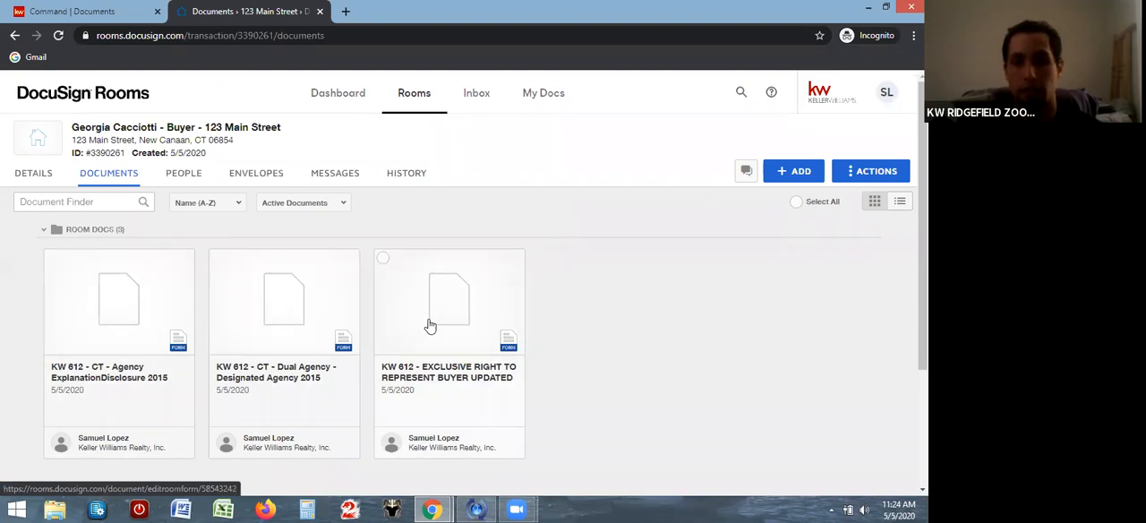
Create a DocuSign envelope from all three room forms: the Exclusive Right to Represent Buyer, Dual Agency and Agency ExplanationDisclosure forms
click(383, 260)
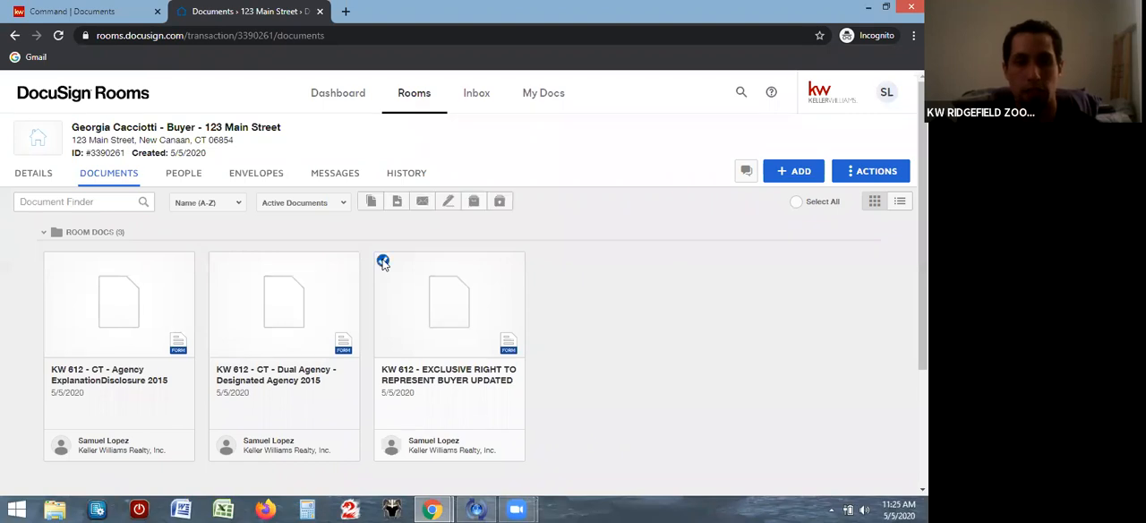
click(219, 262)
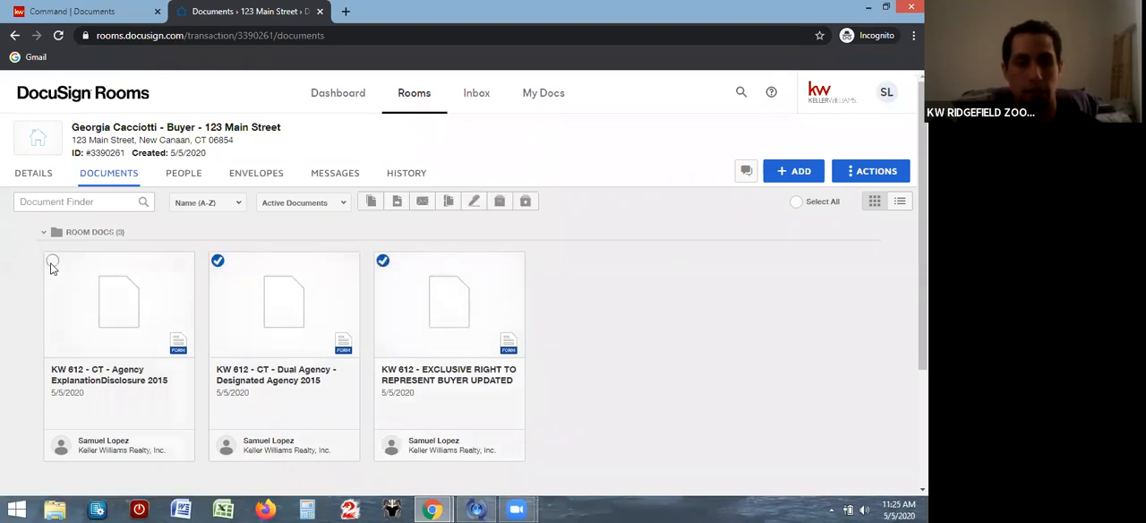
click(52, 263)
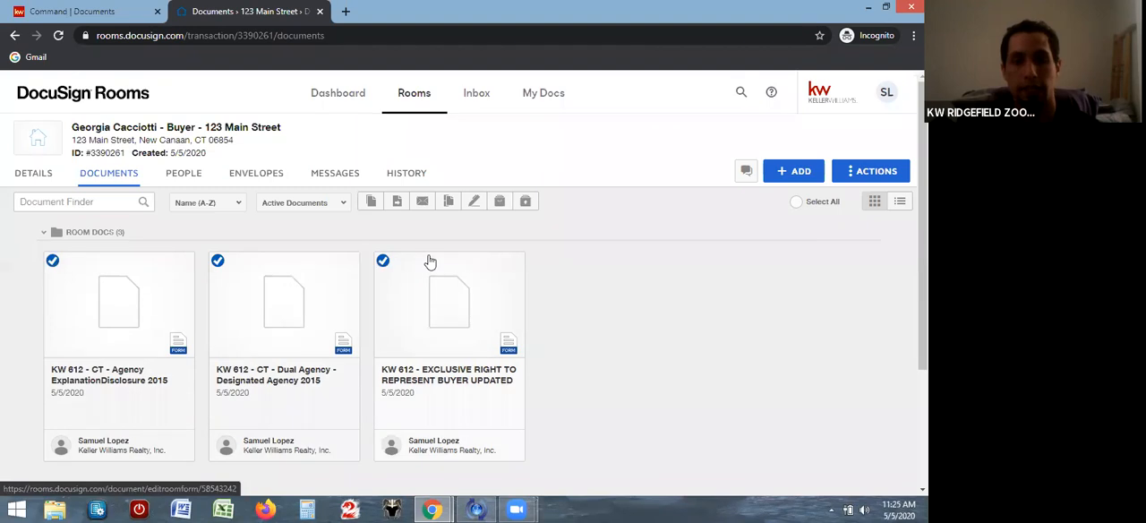
click(474, 201)
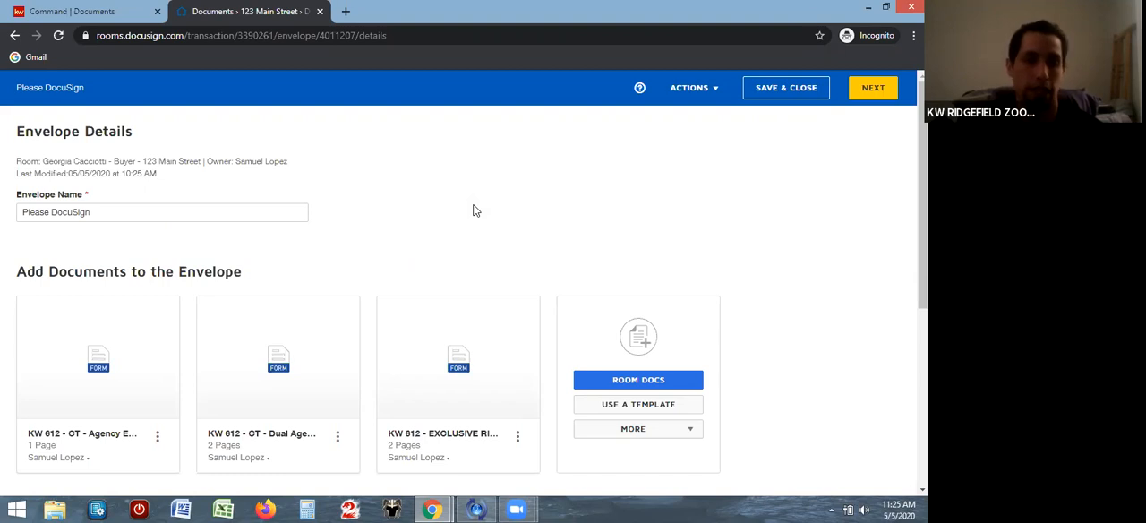
Rename the envelope as Representation Docs
click(120, 213)
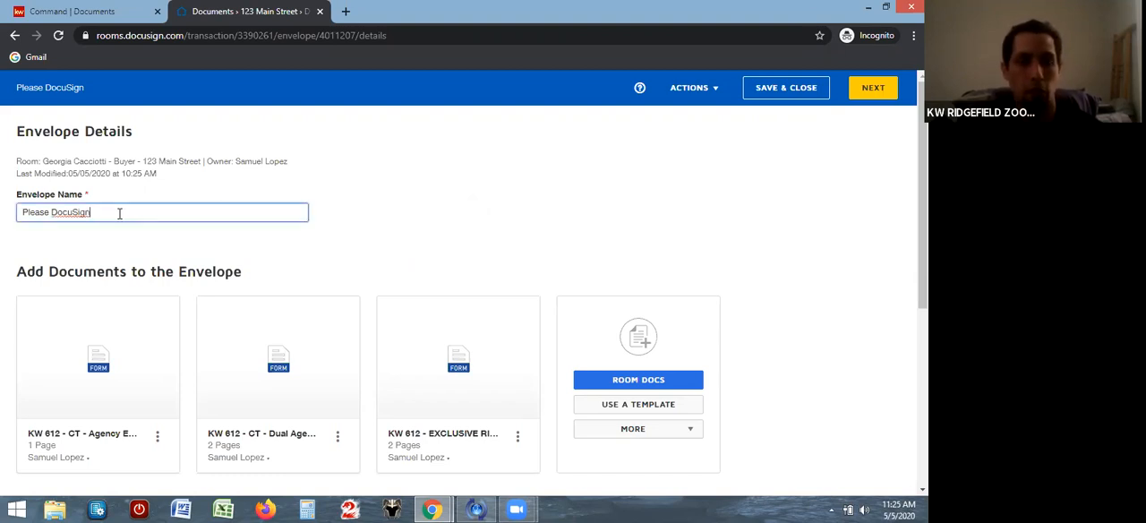
key(BackSpace)
key(BackSpace)
key(BackSpace)
key(BackSpace)
key(BackSpace)
key(BackSpace)
key(BackSpace)
key(BackSpace)
key(BackSpace)
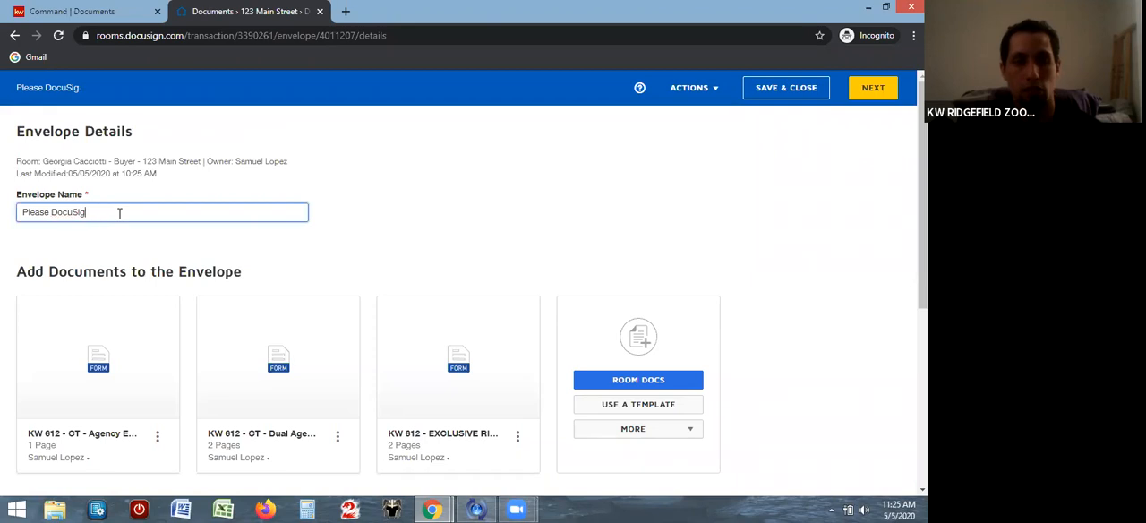
key(BackSpace)
key(BackSpace)
key(BackSpace)
key(BackSpace)
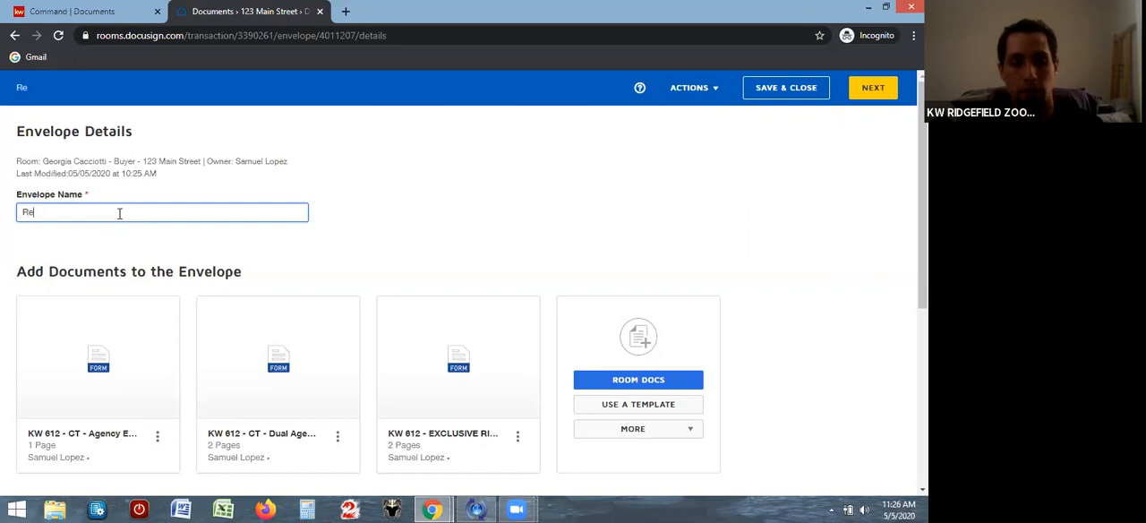
text(resentation)
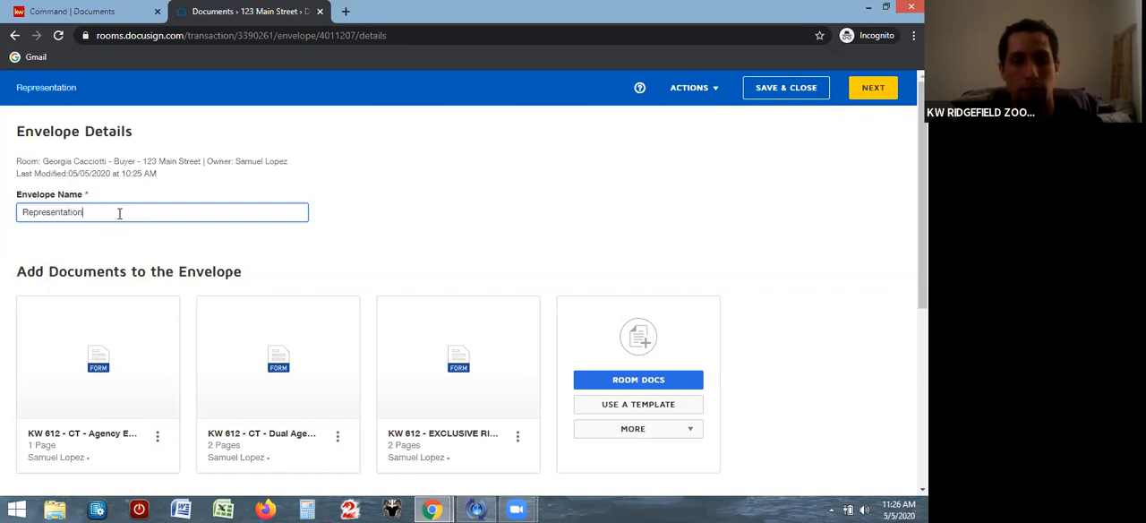
text( Docs)
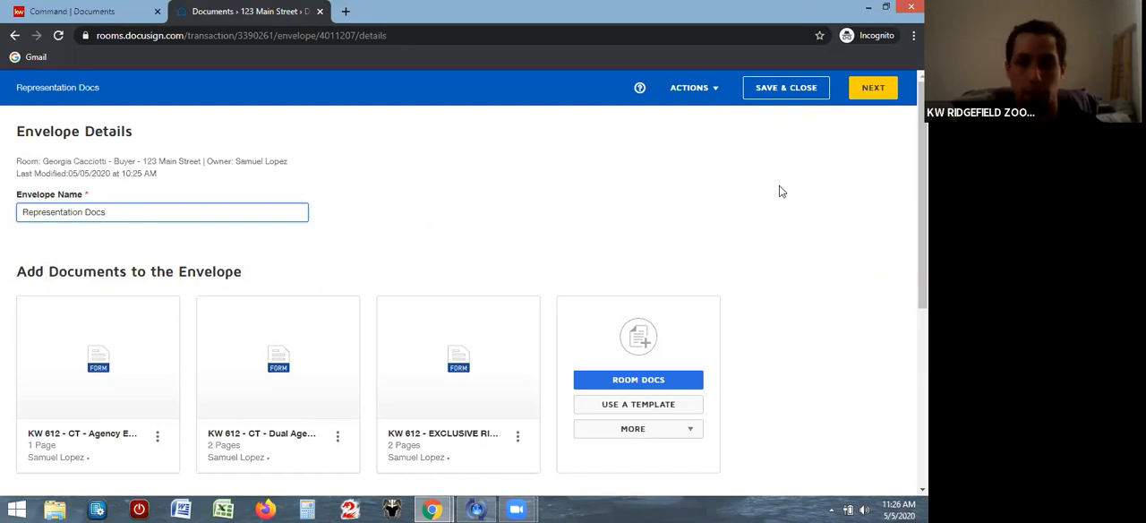
Start adding pre-tagged roles as envelope recipients, select Buyer One and Buyer Agent, and check the remaining roles in the list
scroll(517, 274, down, 2)
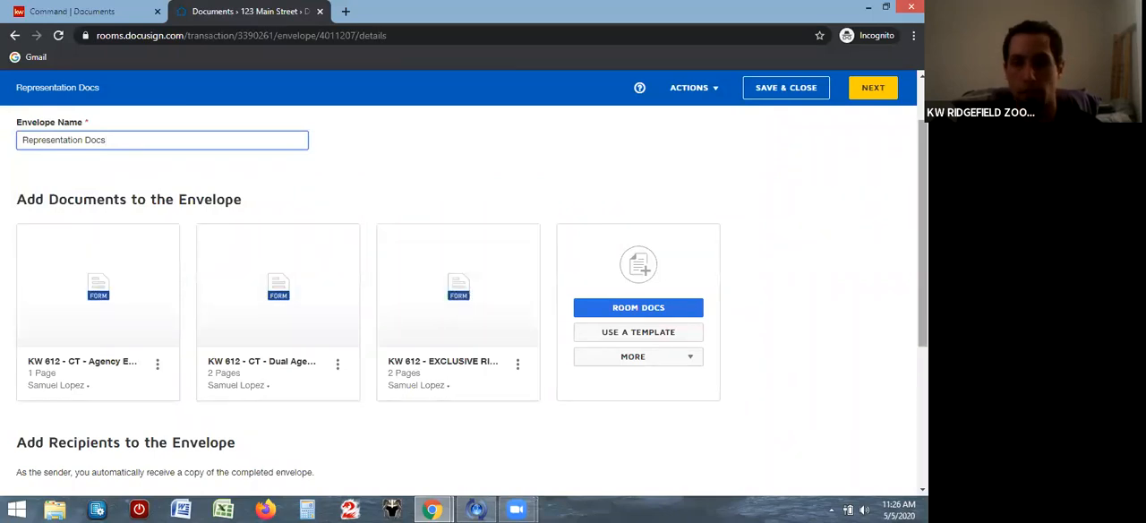
scroll(465, 304, down, 3)
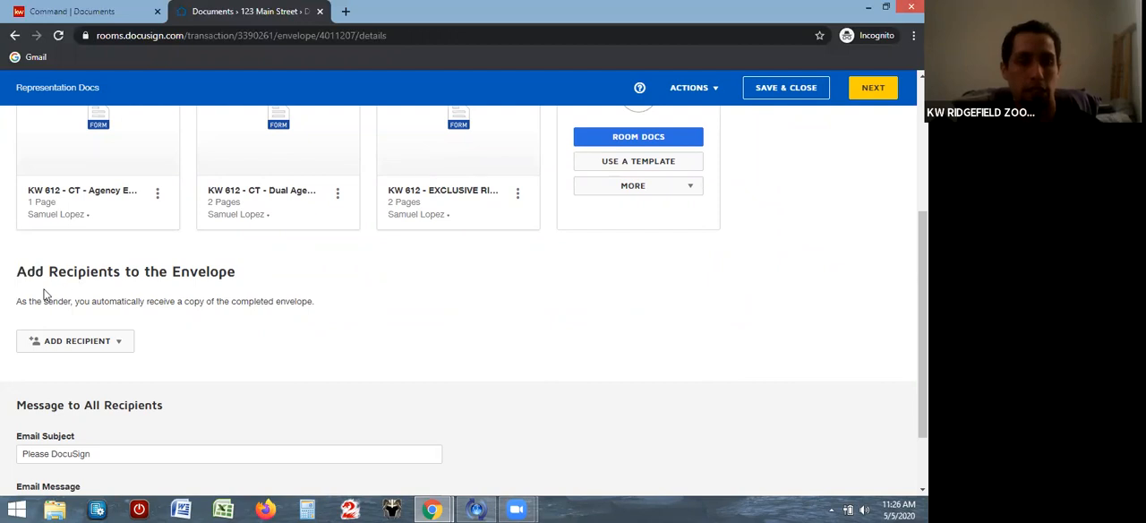
click(120, 343)
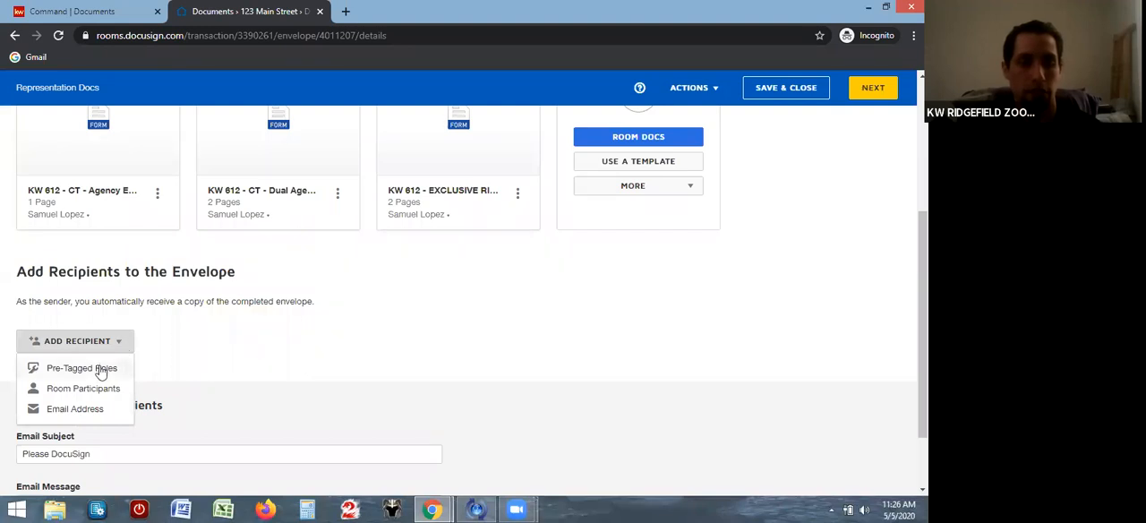
click(100, 369)
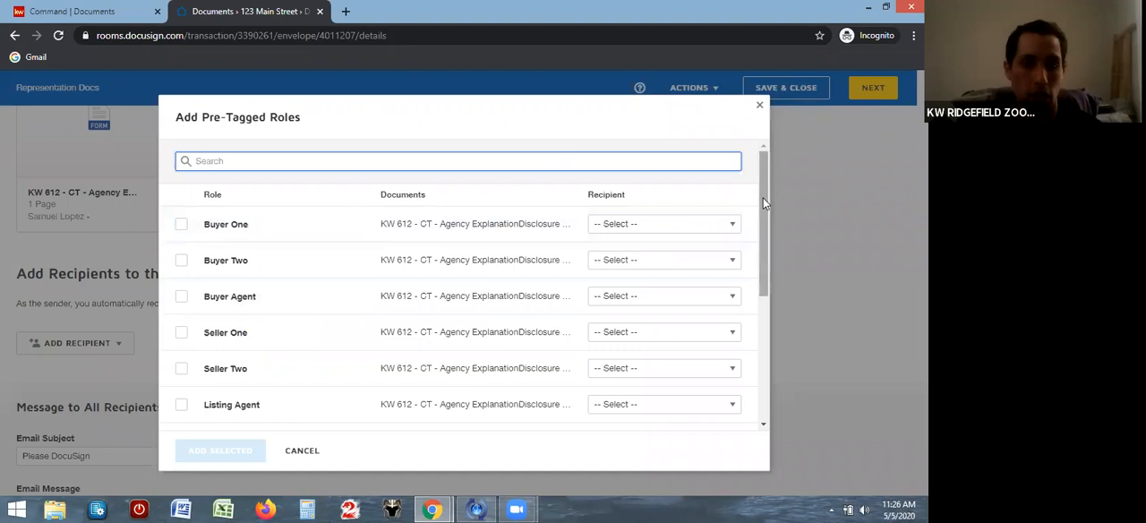
drag(763, 197, 757, 211)
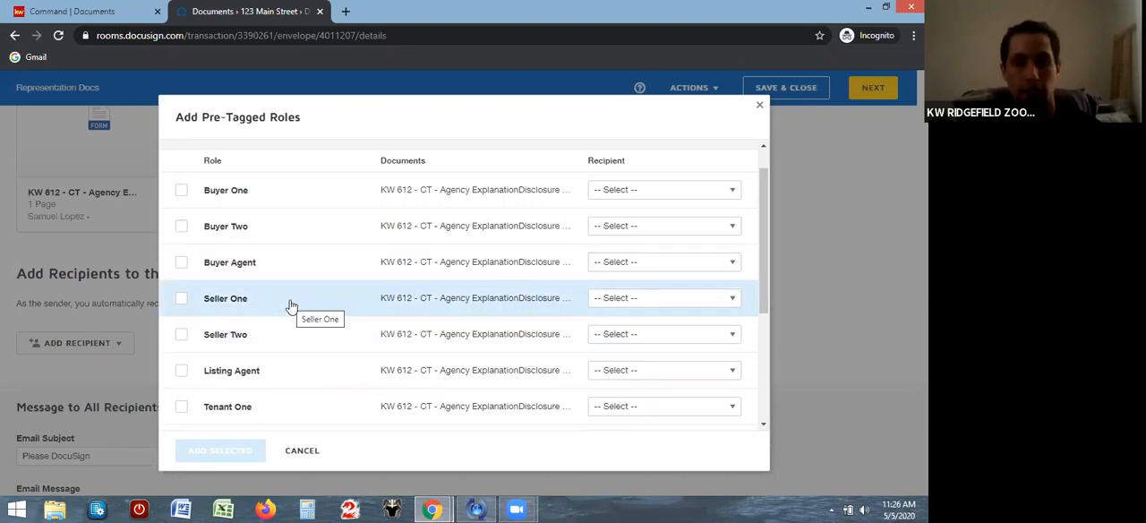
click(181, 193)
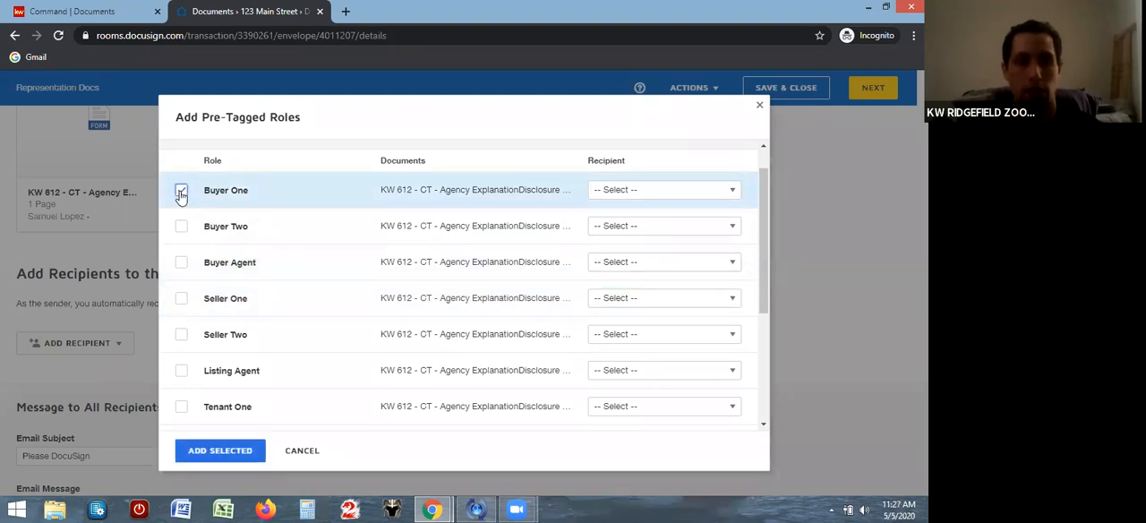
click(180, 265)
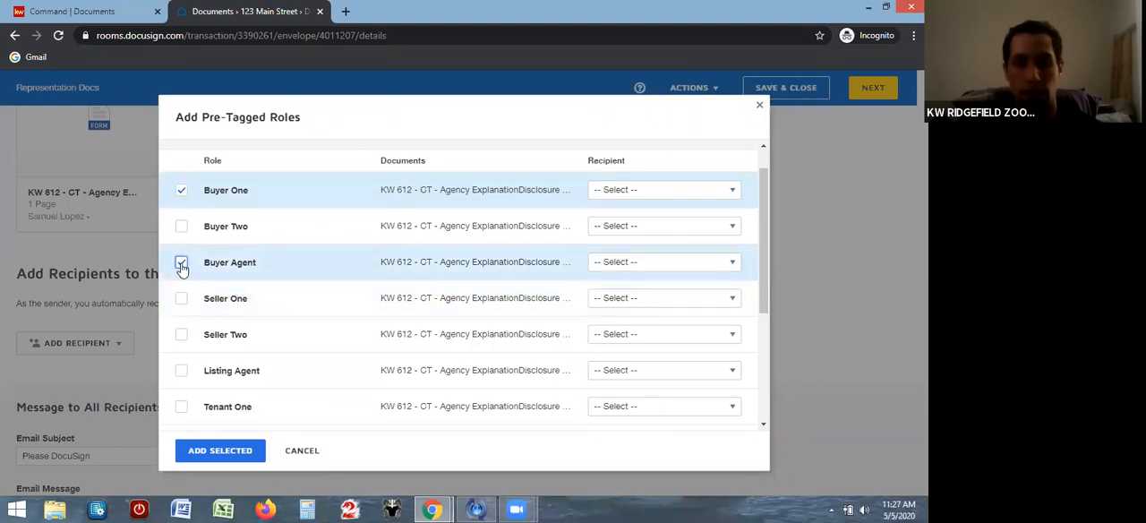
drag(763, 198, 734, 290)
scroll(734, 300, down, 1)
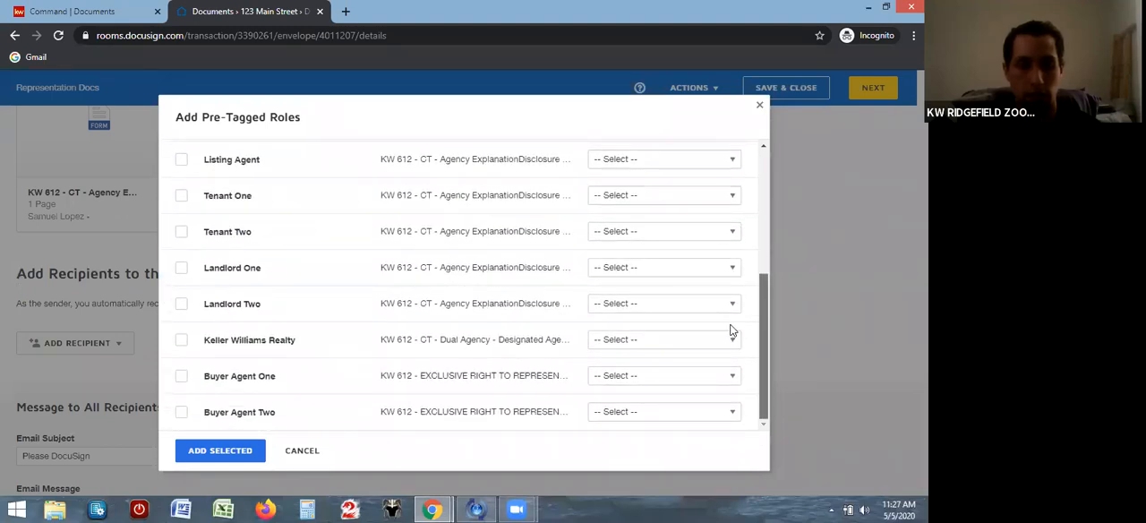
scroll(731, 327, up, 6)
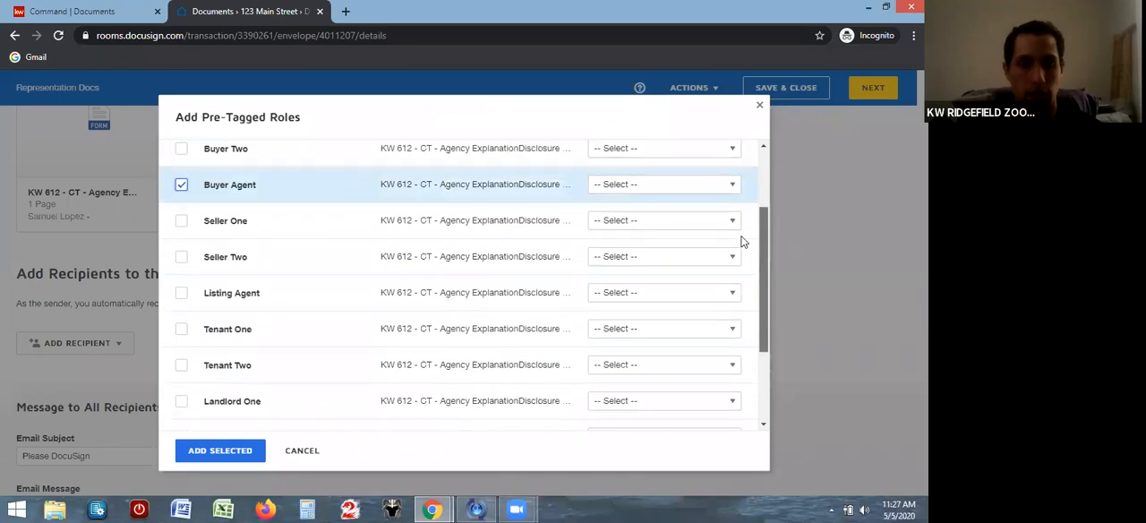
scroll(732, 248, down, 6)
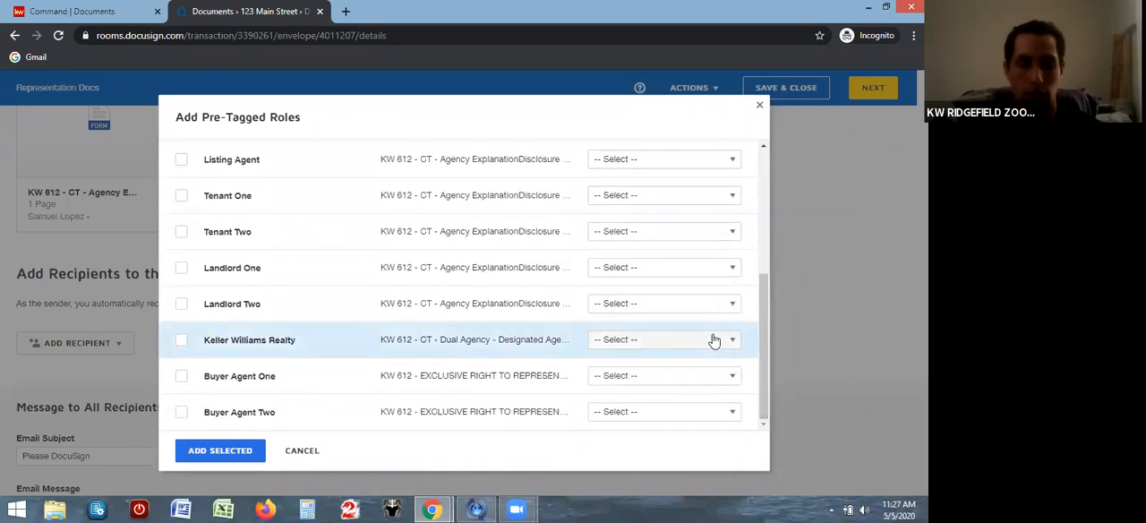
scroll(757, 243, up, 6)
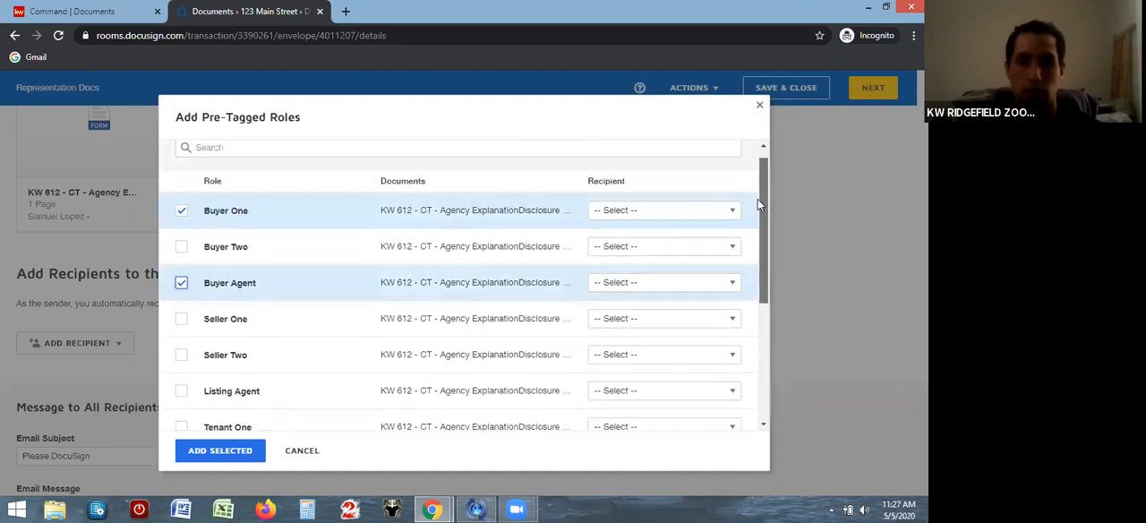
Assign the buyer to Buyer One and the agent's KW account to Buyer Agent, and add both roles to the envelope
click(728, 229)
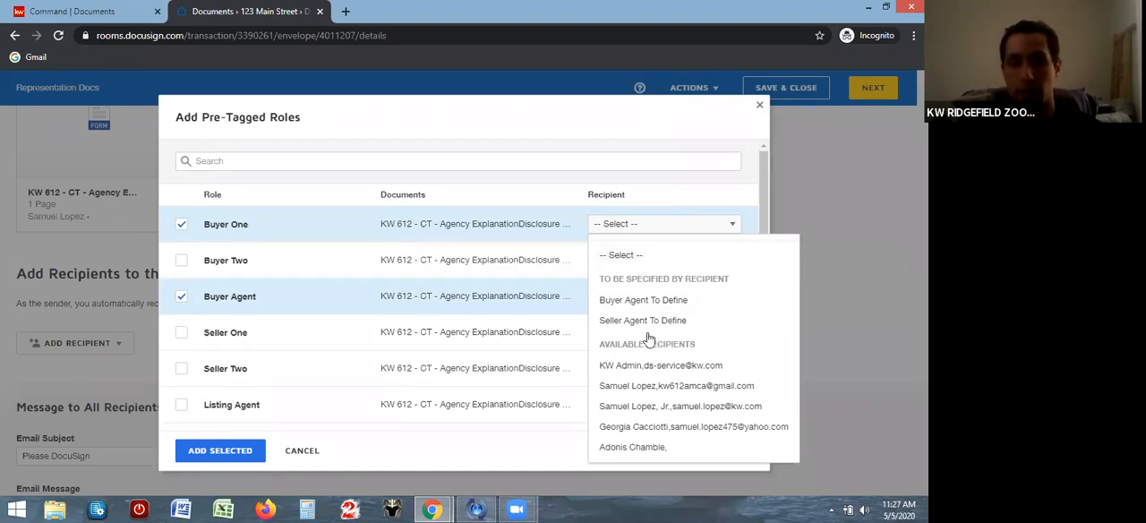
click(634, 427)
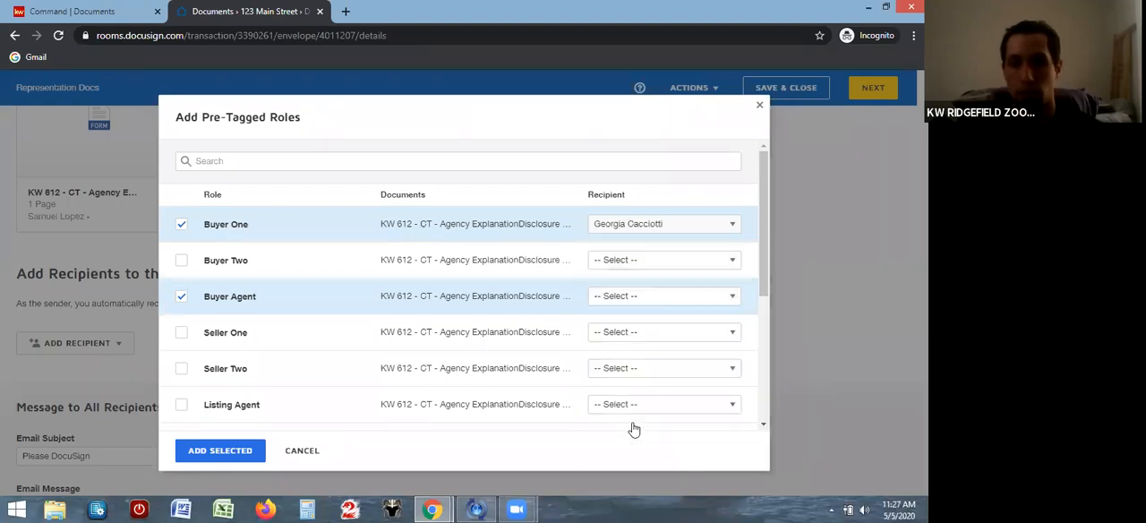
click(734, 302)
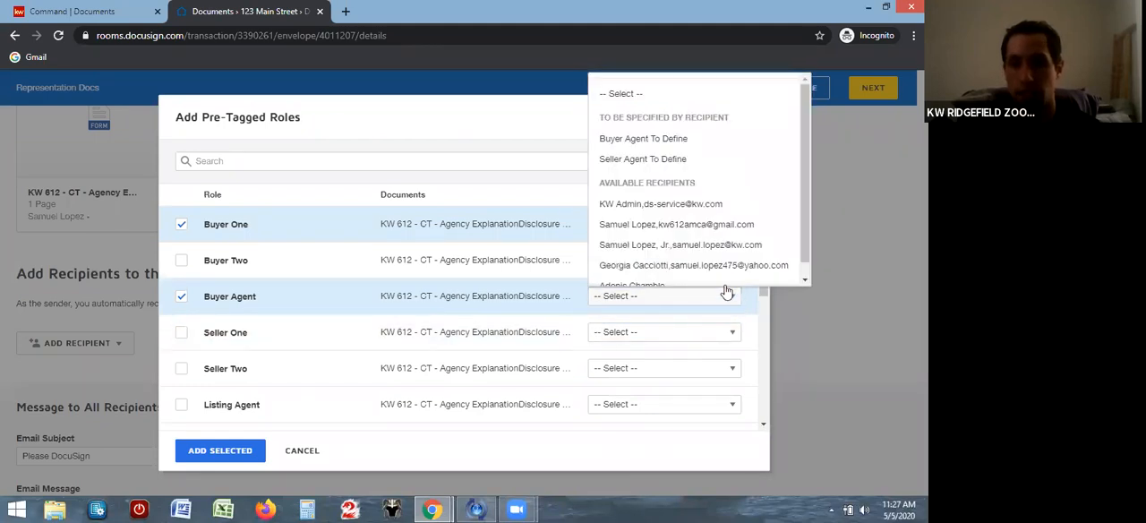
click(690, 246)
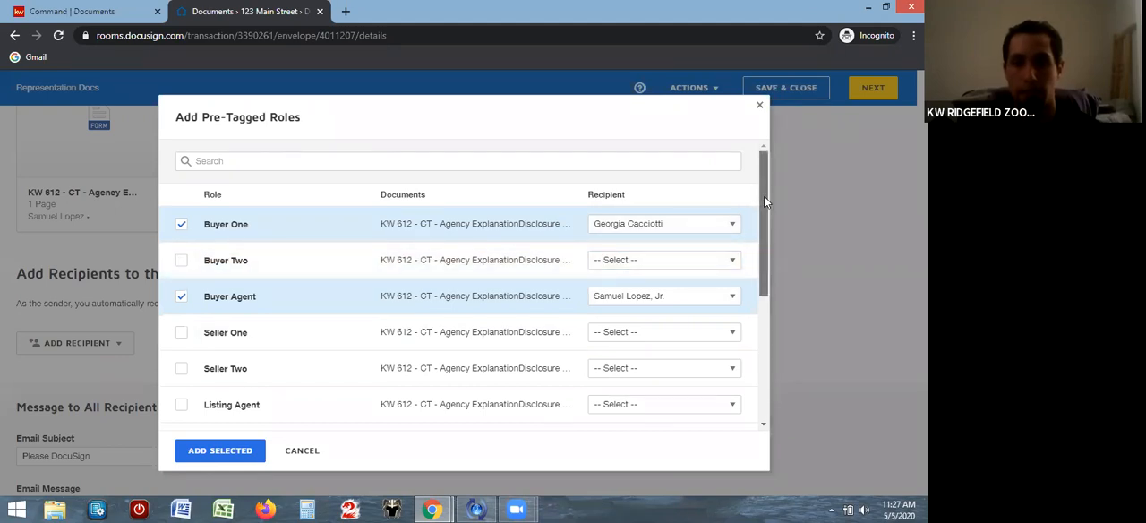
drag(764, 196, 758, 212)
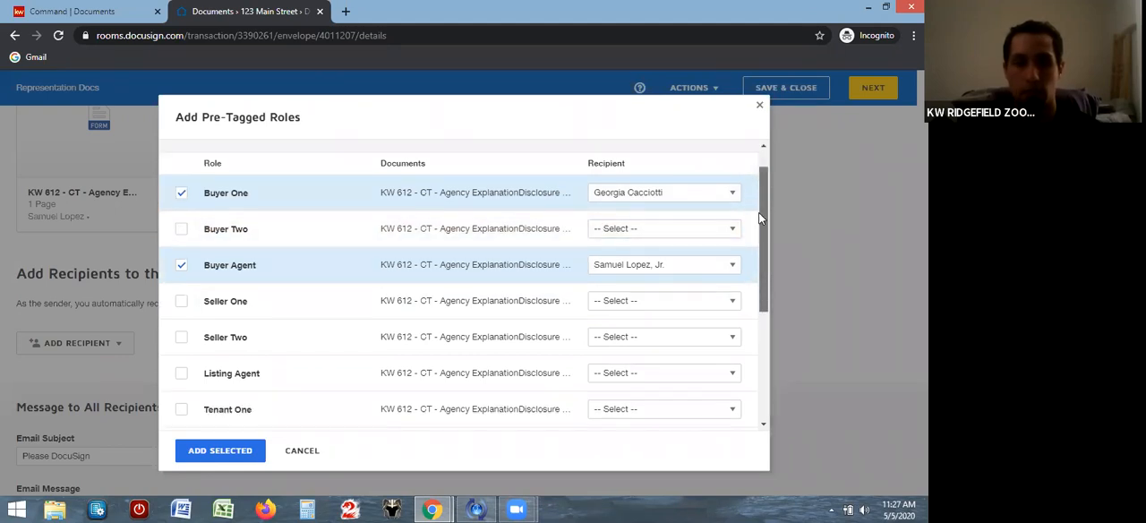
click(219, 450)
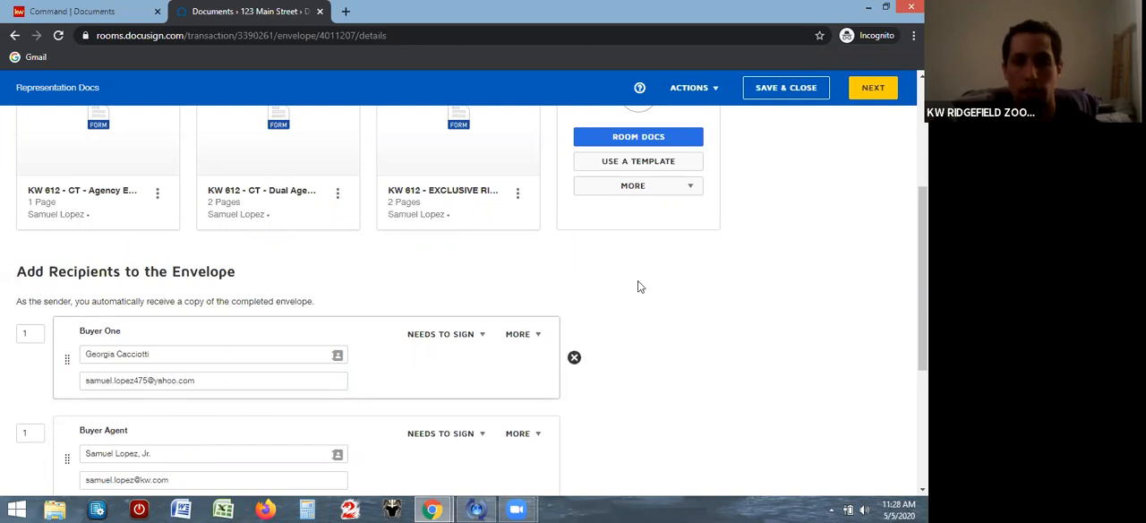
Set the Buyer Agent recipient's signing order to 2
drag(922, 282, 923, 322)
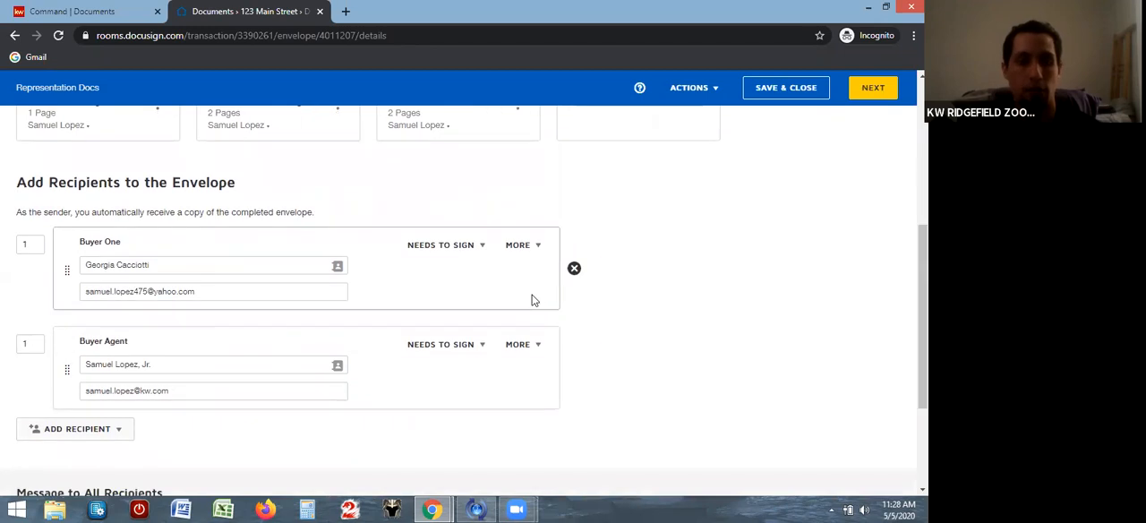
click(33, 345)
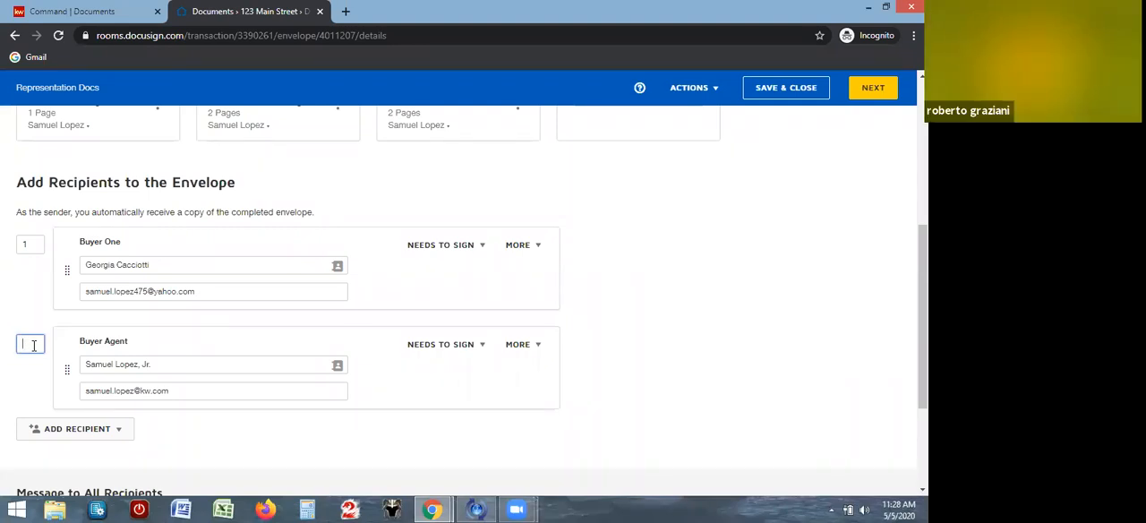
text(2)
click(55, 330)
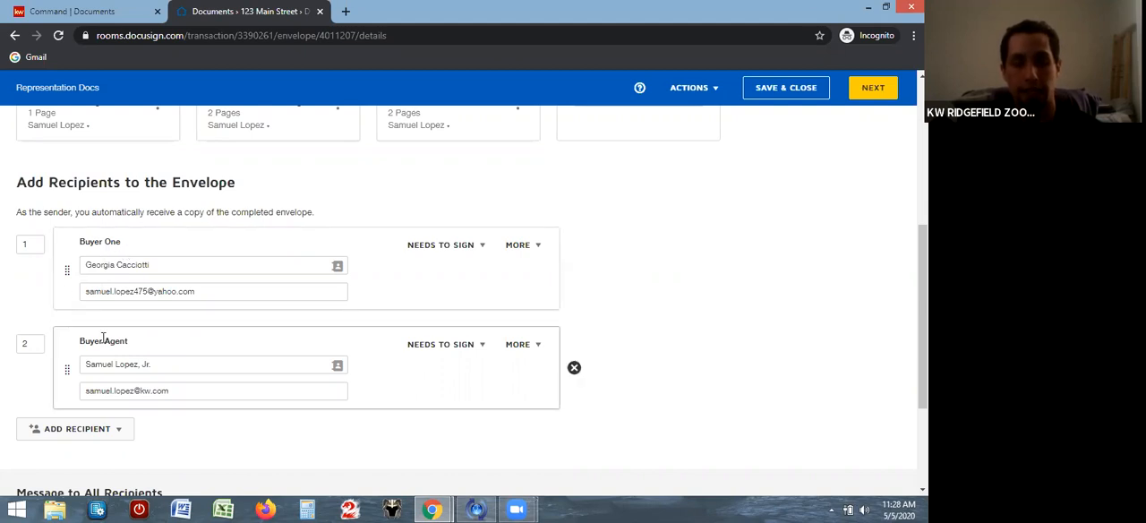
Add the pre-tagged Keller Williams Realty role to the envelope without assigning an available recipient to it
click(122, 432)
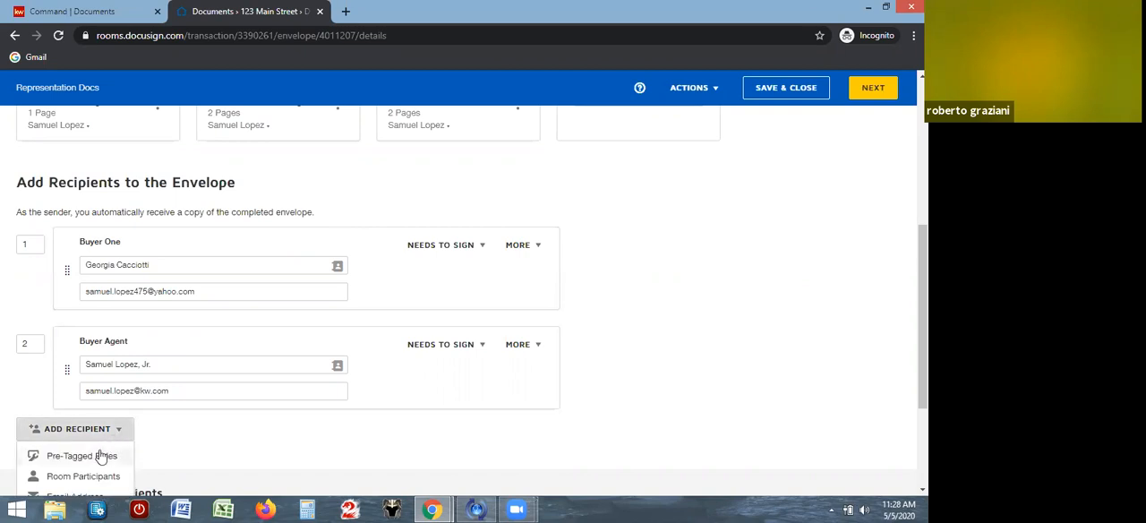
click(90, 456)
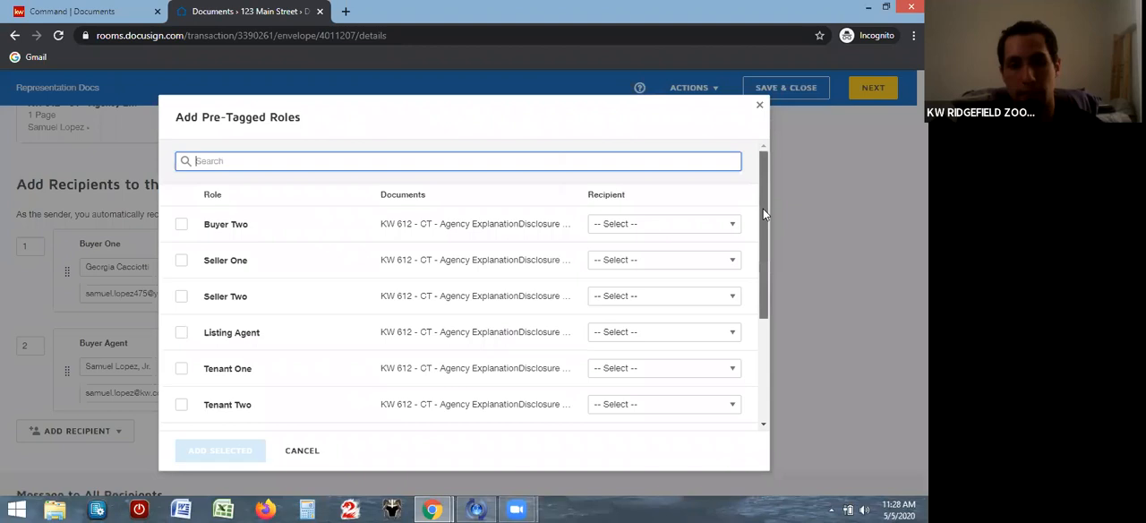
scroll(760, 246, down, 1)
drag(760, 245, 764, 316)
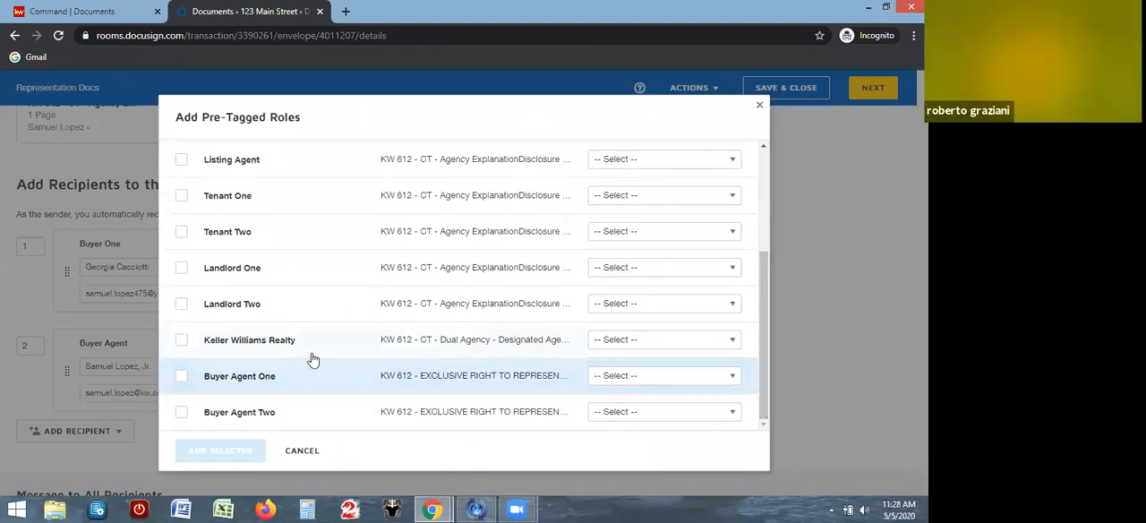
click(181, 343)
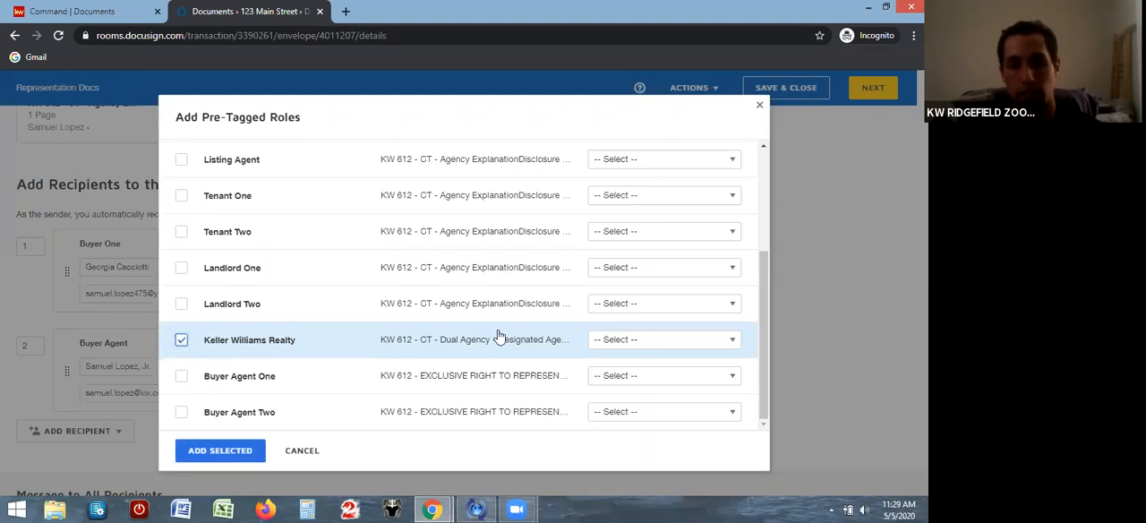
click(628, 341)
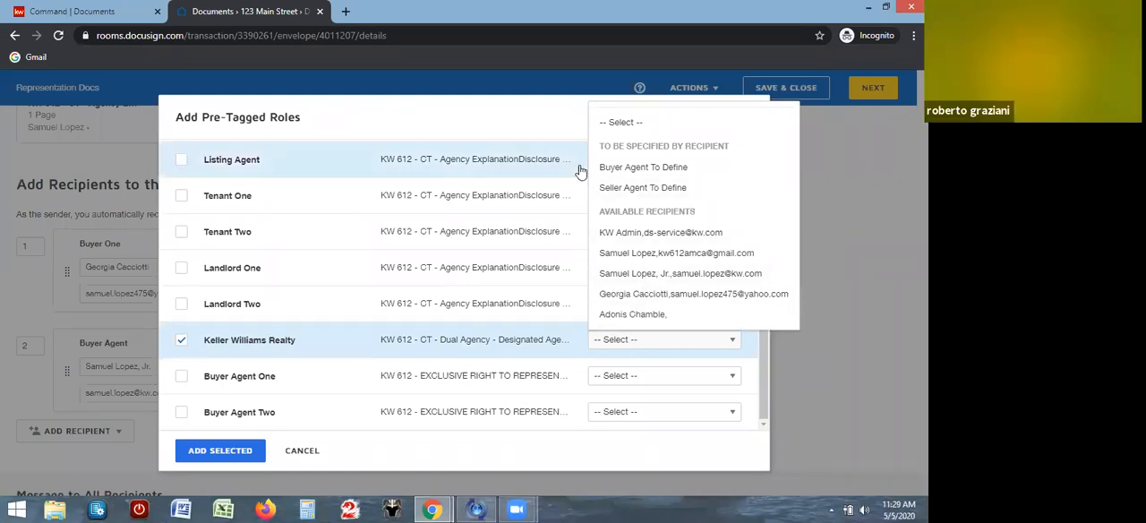
click(635, 125)
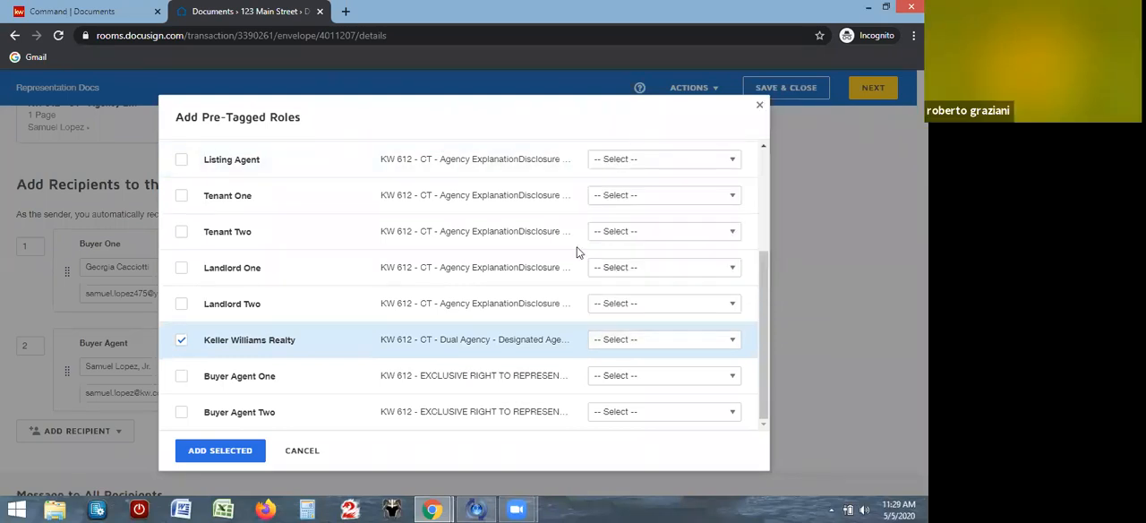
click(234, 450)
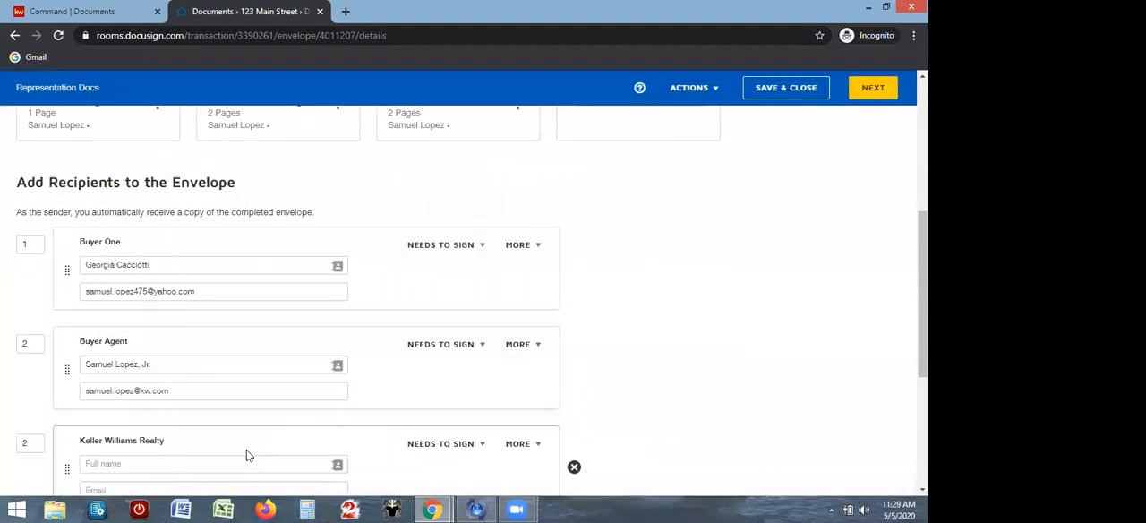
Enter the signer's full name and kw.com e-mail address for the Keller Williams Realty recipient
click(39, 444)
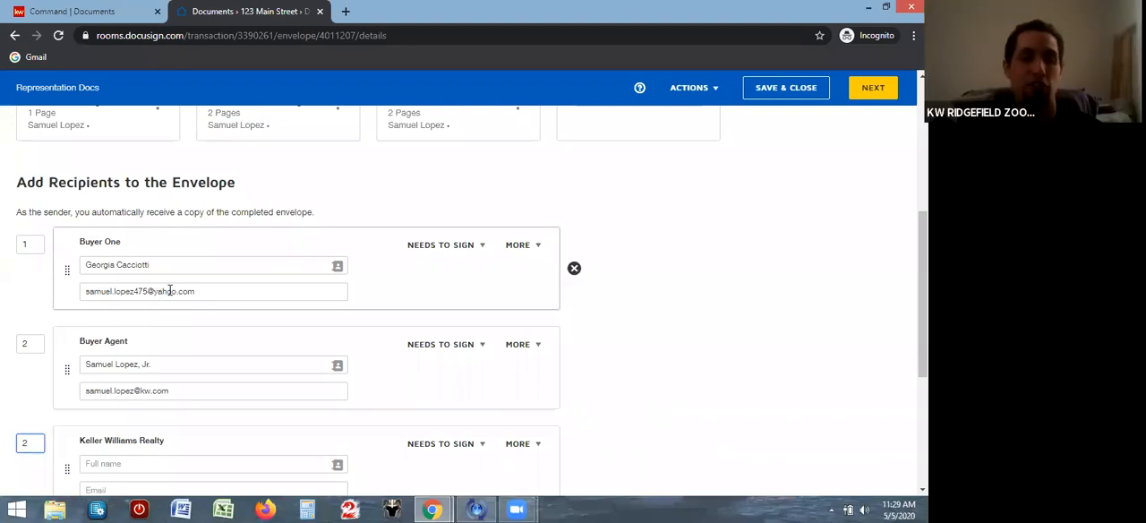
click(198, 291)
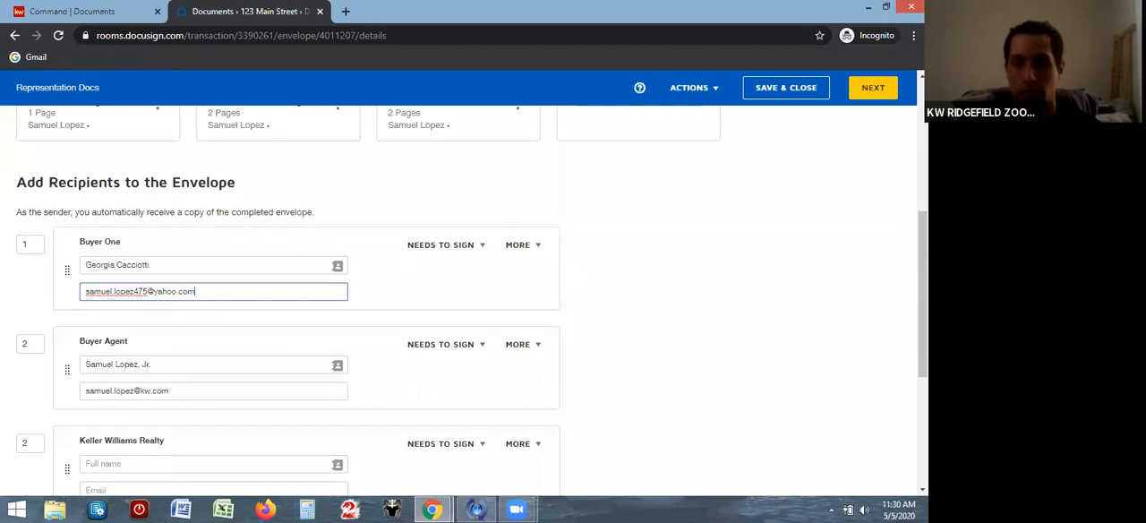
scroll(466, 300, down, 3)
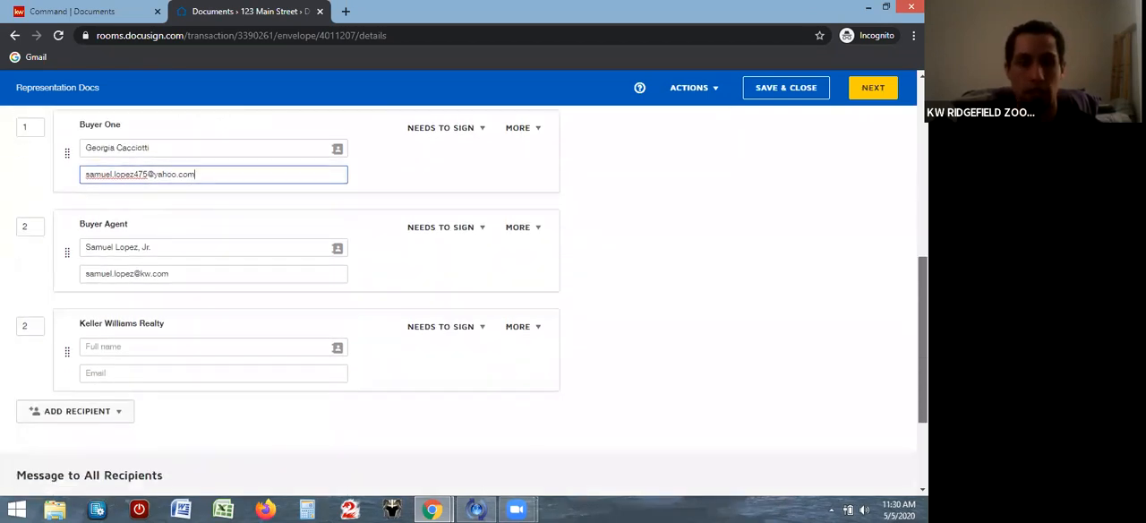
click(405, 320)
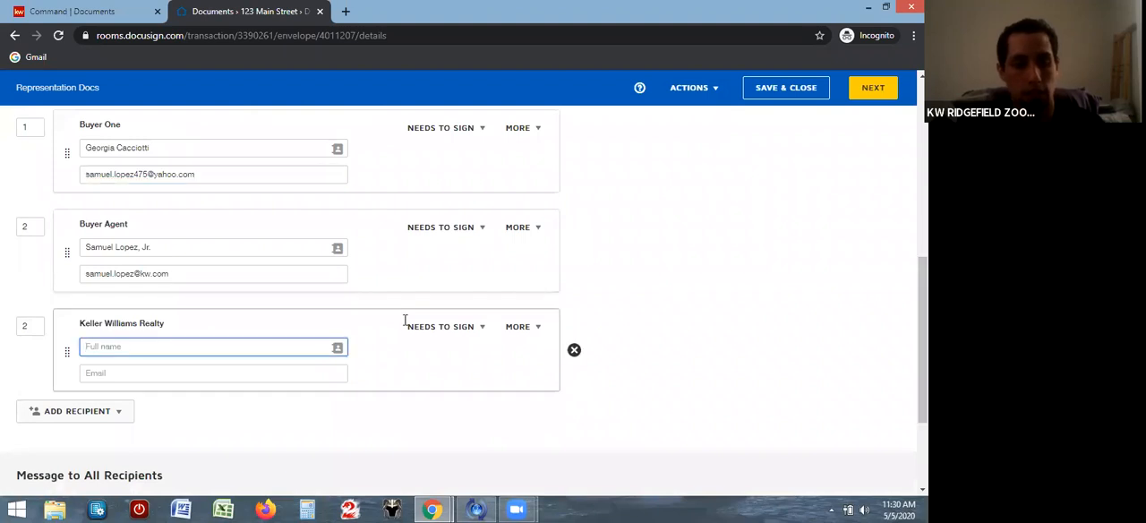
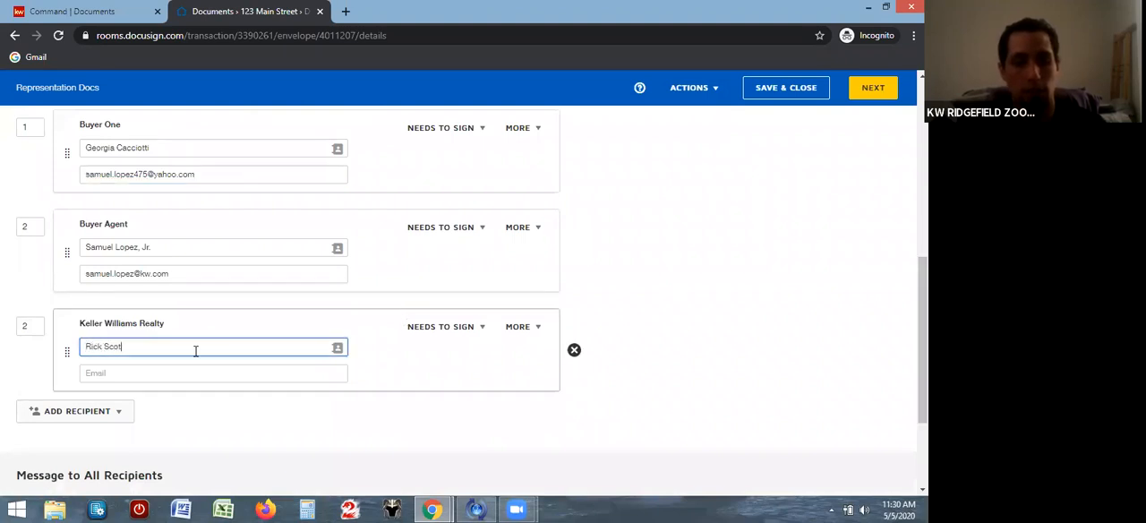
click(173, 373)
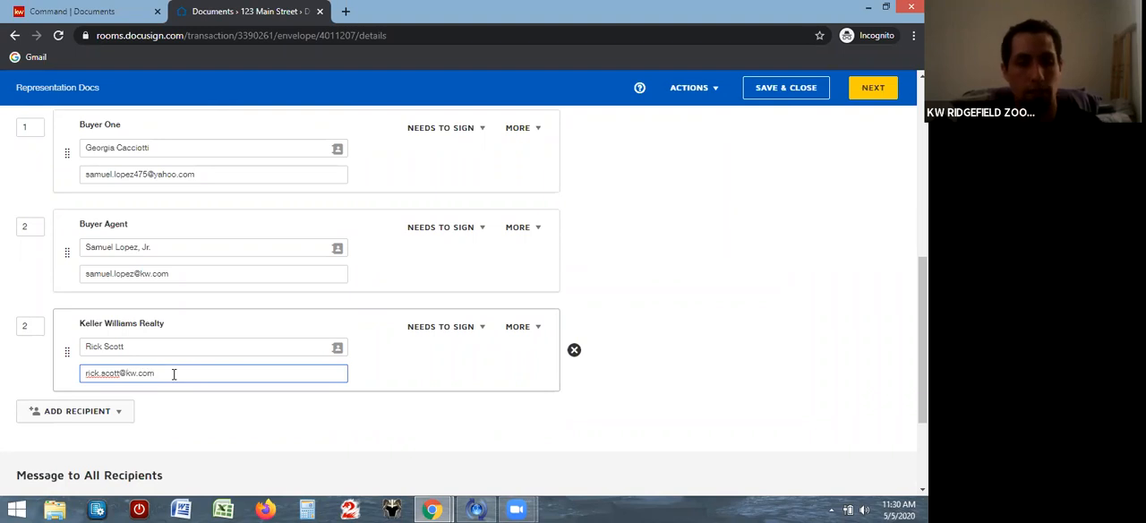
Set the Keller Williams Realty recipient's signing order to 3 and continue to the envelope's next stage
click(33, 327)
key(BackSpace)
text(3)
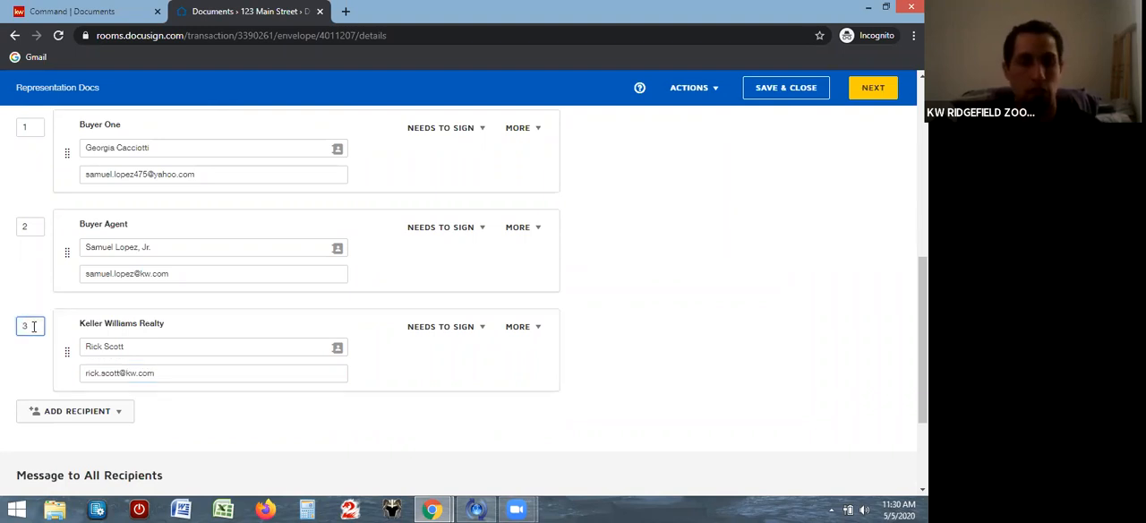
click(252, 427)
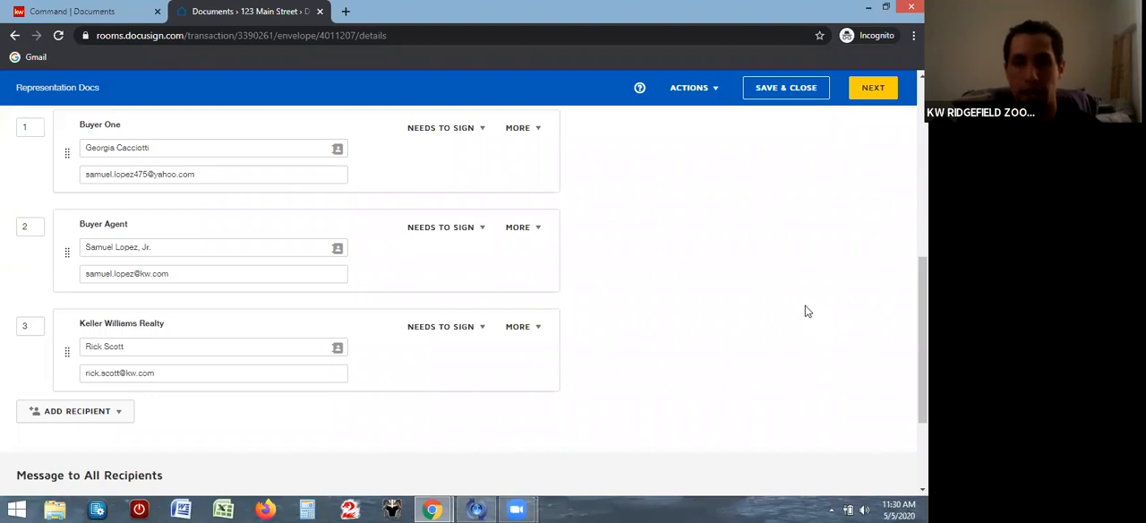
click(865, 90)
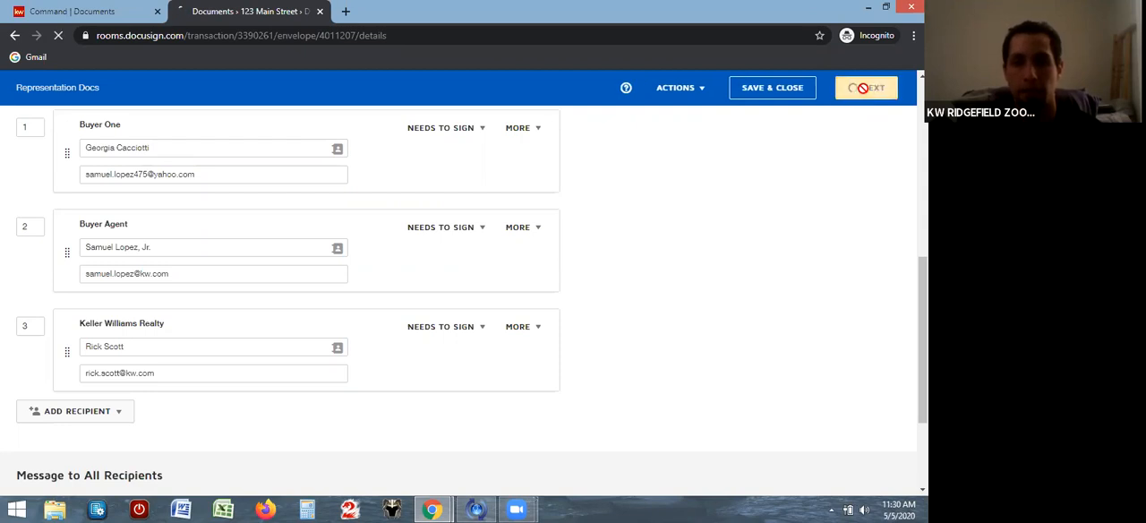
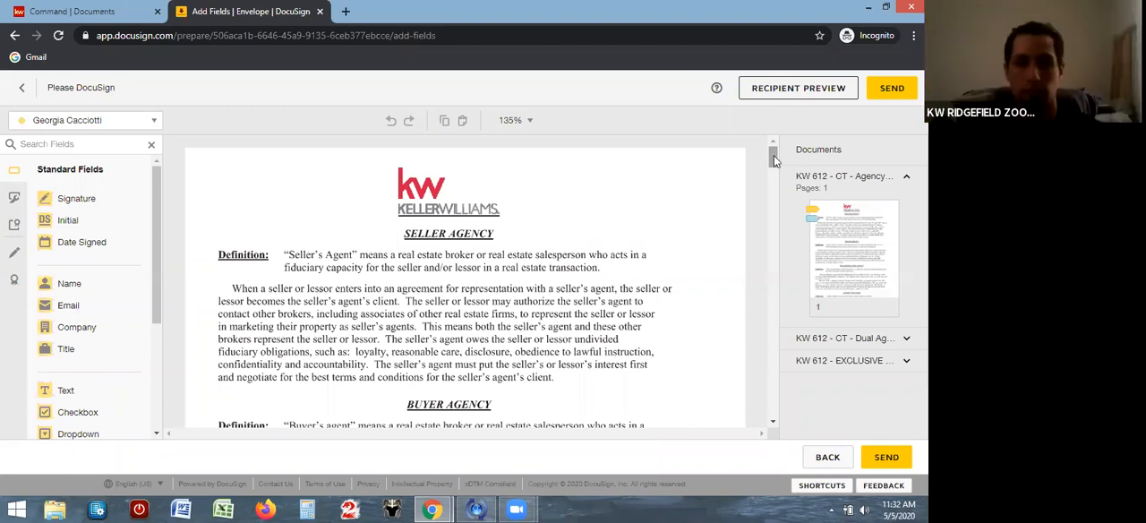
Examine the Agency Explanation Disclosure form and the signature and date fields already placed for the buyer and the agent
drag(773, 156, 774, 158)
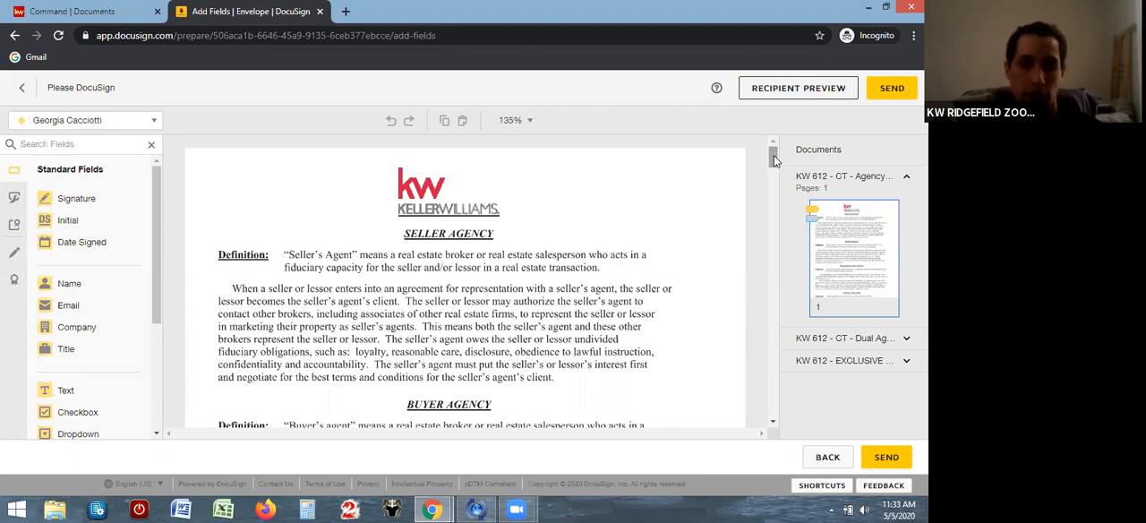
drag(771, 156, 771, 162)
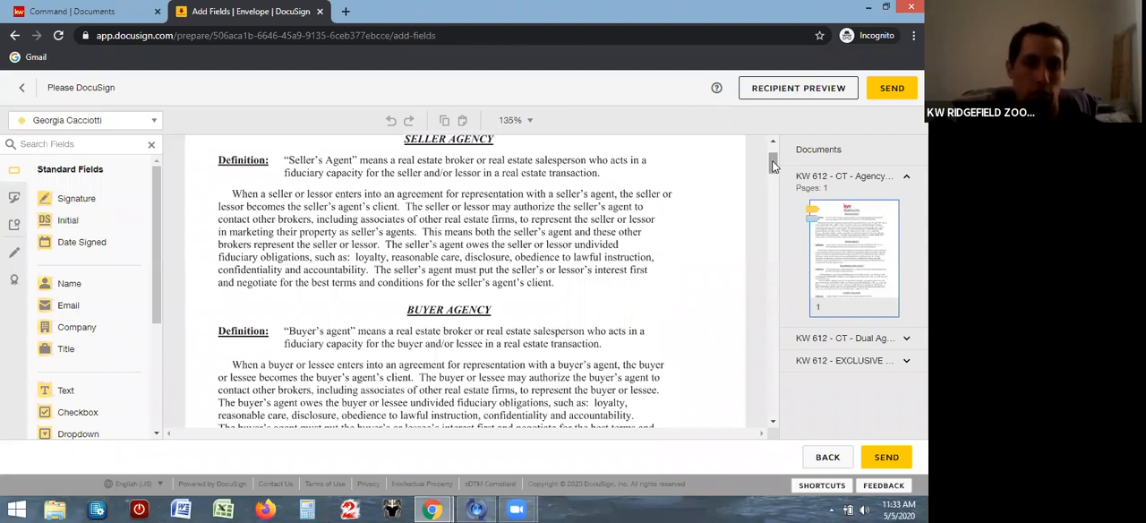
drag(772, 173, 768, 188)
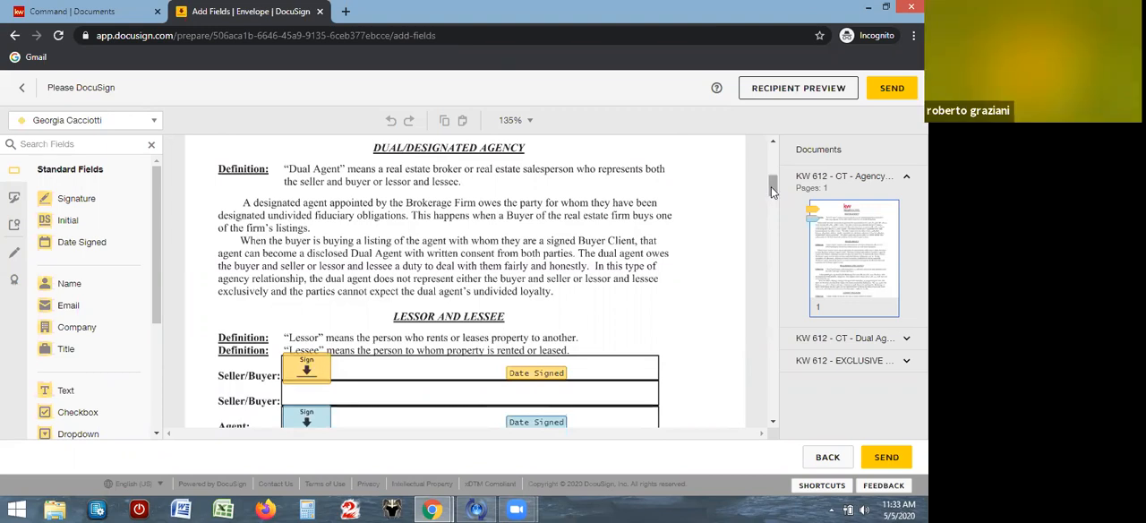
drag(770, 187, 771, 187)
scroll(765, 170, up, 5)
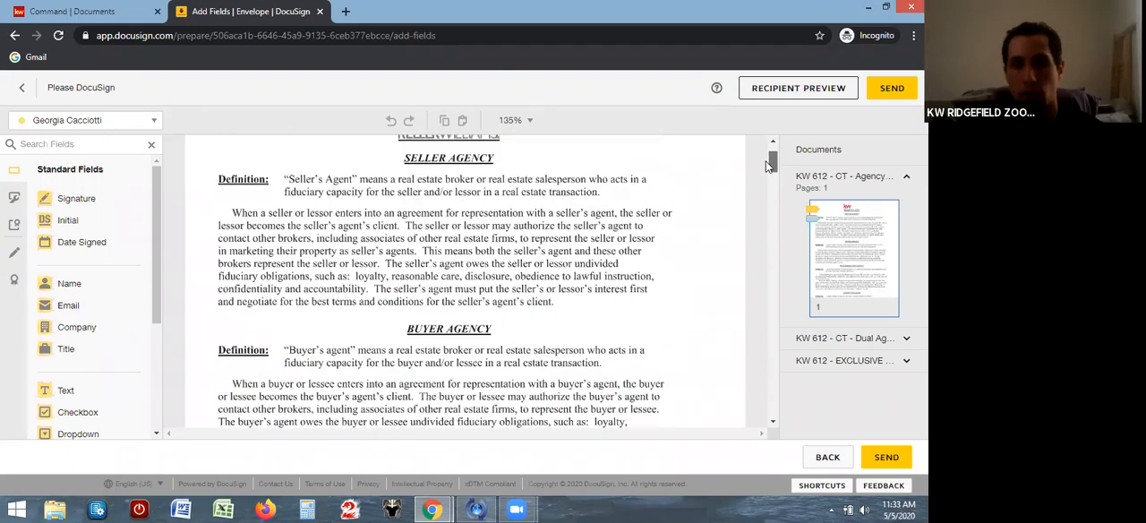
scroll(761, 176, down, 3)
scroll(762, 181, down, 4)
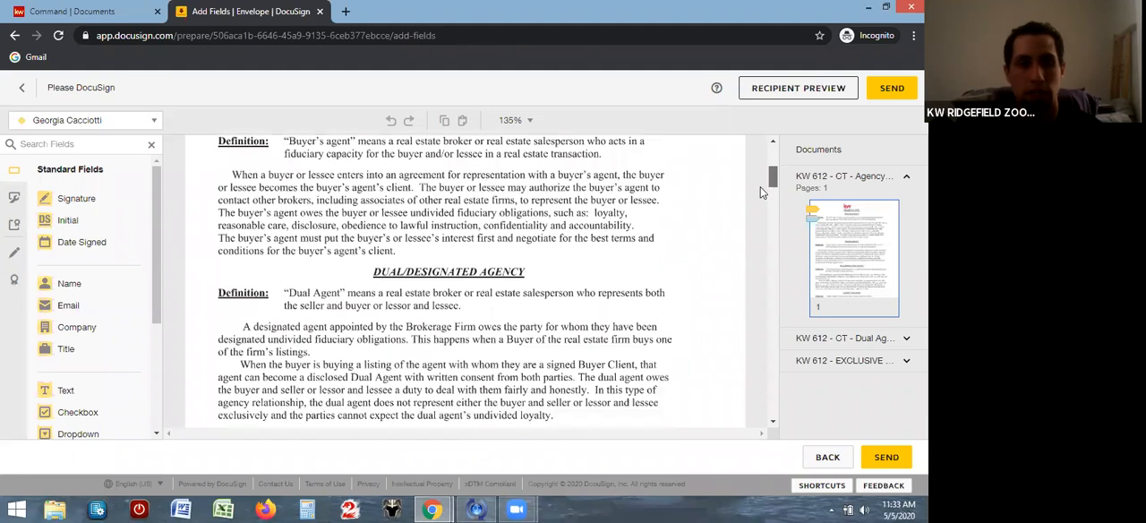
scroll(754, 198, up, 1)
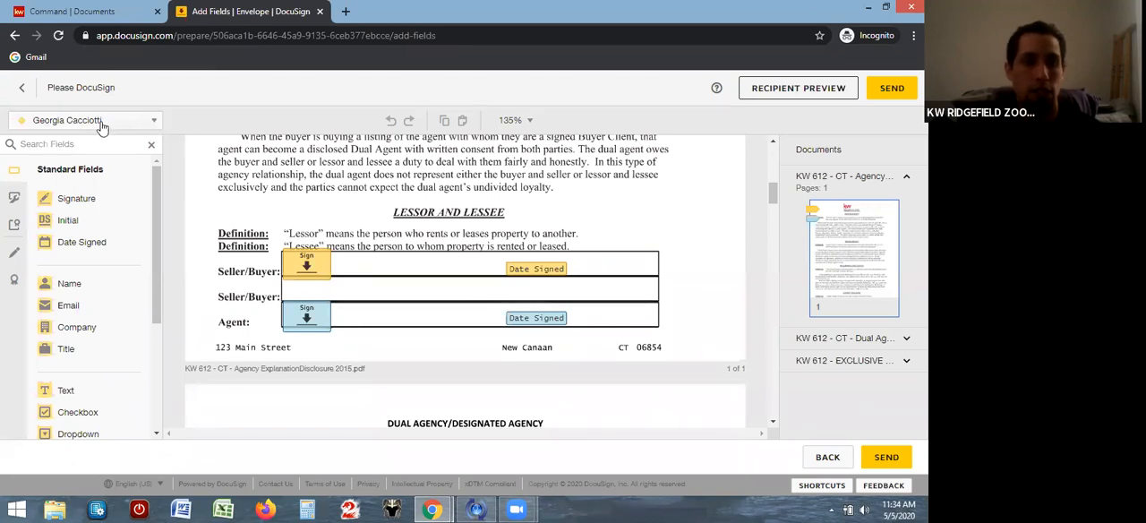
Check the list of envelope recipients to whom signing fields can be assigned
click(154, 124)
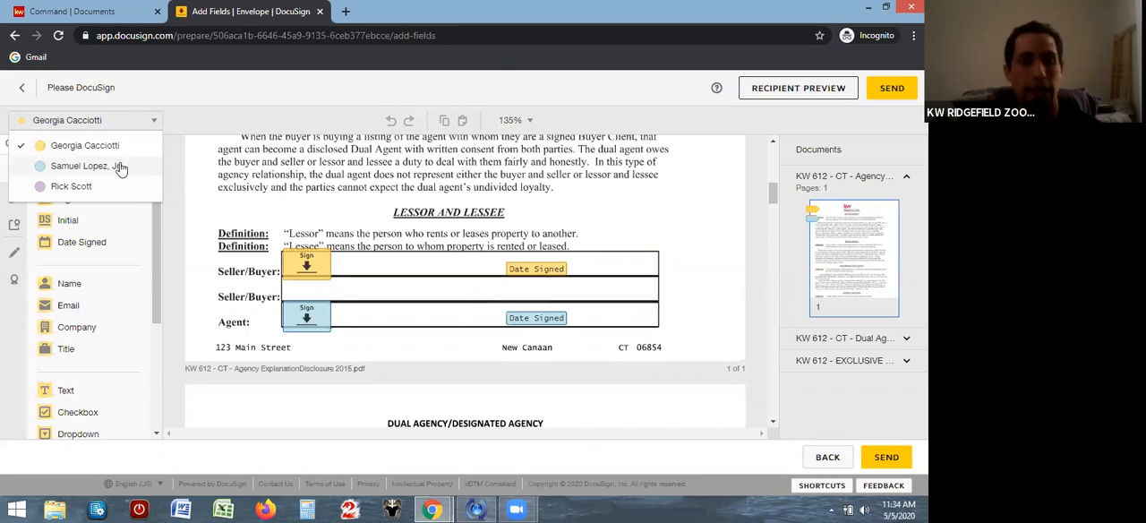
click(189, 125)
click(156, 124)
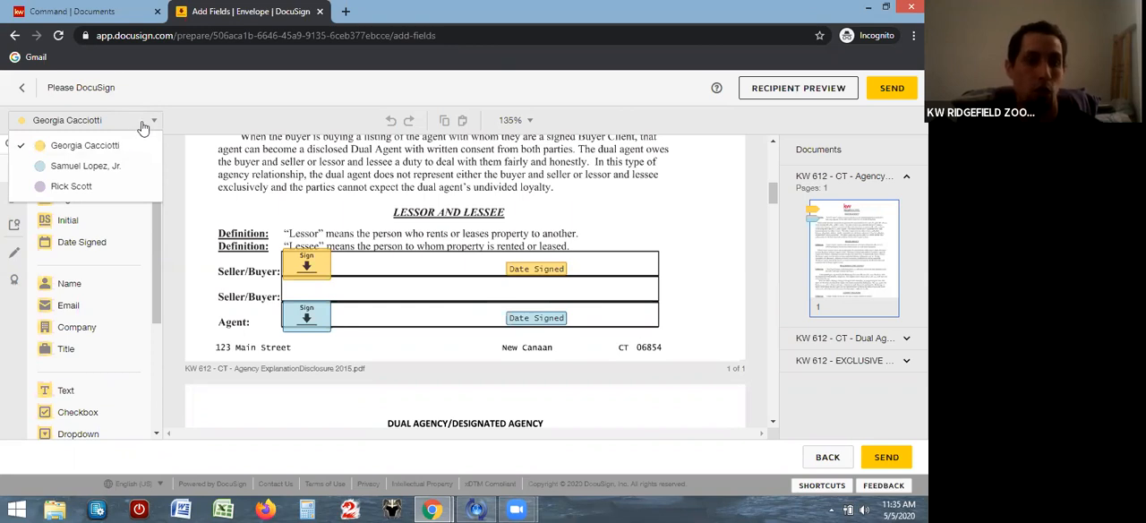
click(499, 175)
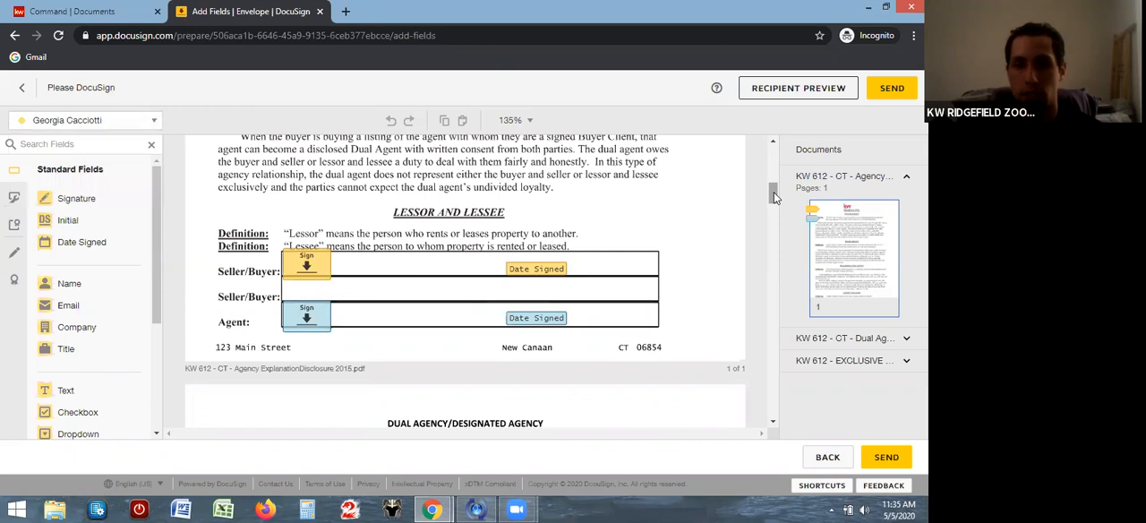
Examine the signing fields on the Dual Agency and Exclusive Right to Represent Buyer forms through the last page
drag(774, 193, 748, 297)
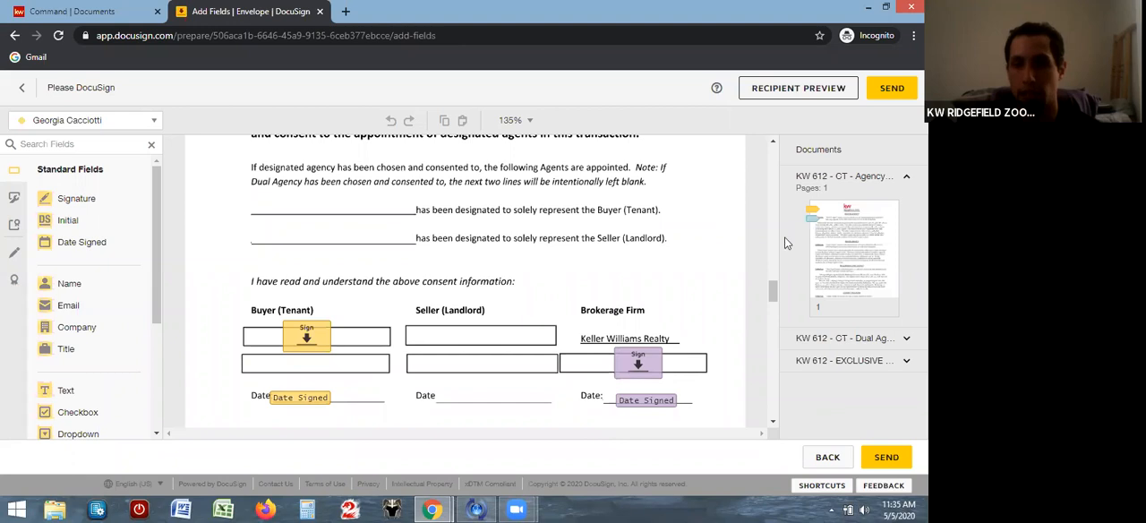
drag(772, 291, 771, 332)
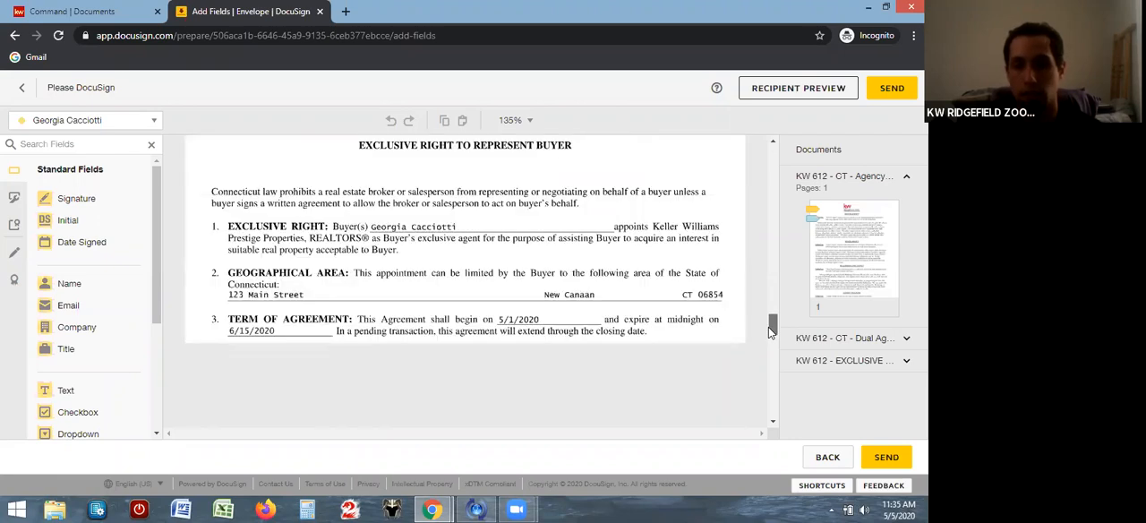
scroll(770, 331, down, 3)
scroll(765, 355, down, 5)
scroll(759, 392, down, 3)
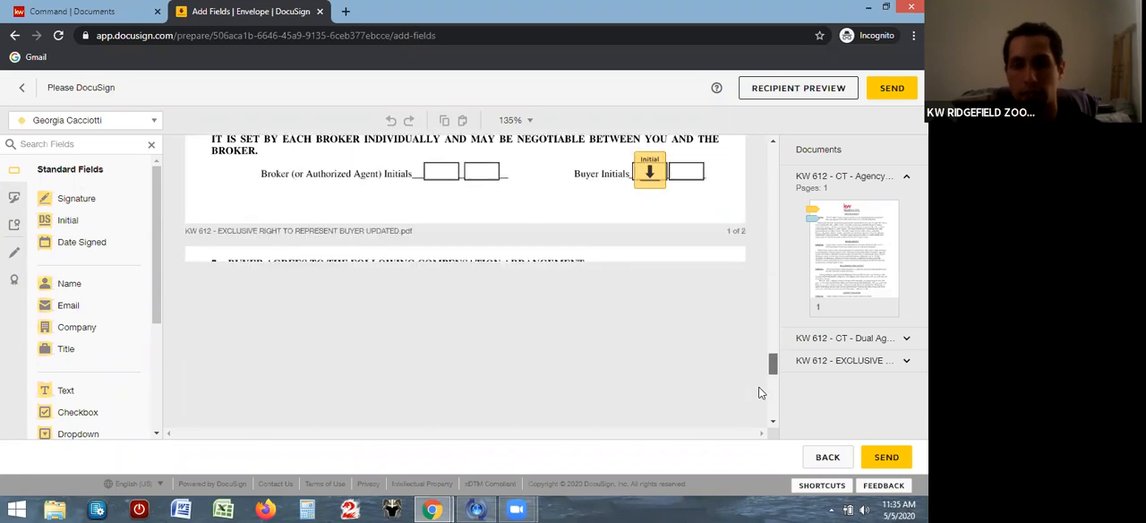
scroll(756, 398, down, 10)
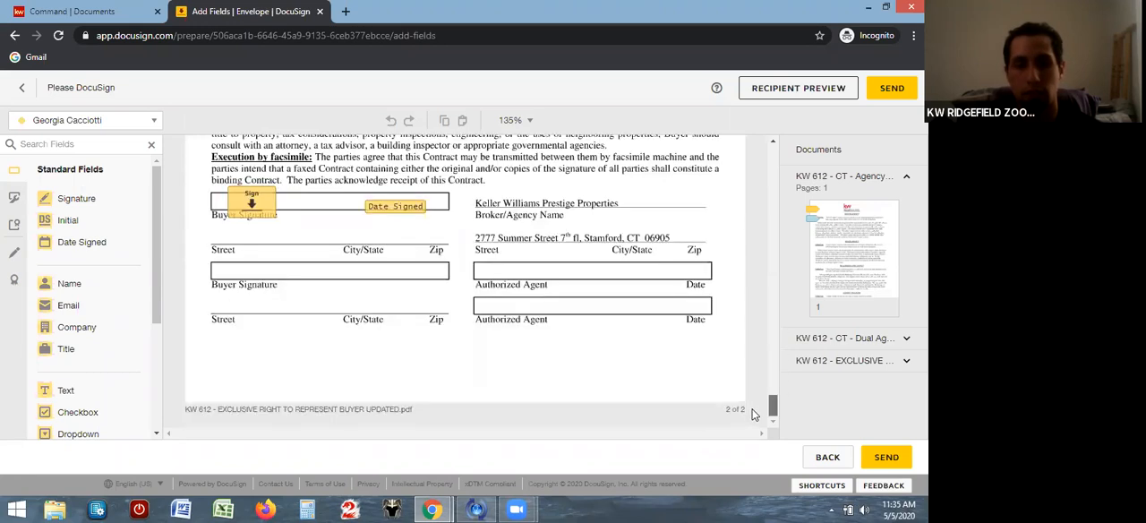
Place Signature and Date Signed fields for the buyer agent recipient on the first Authorized Agent line of the Exclusive Right form
scroll(753, 408, up, 2)
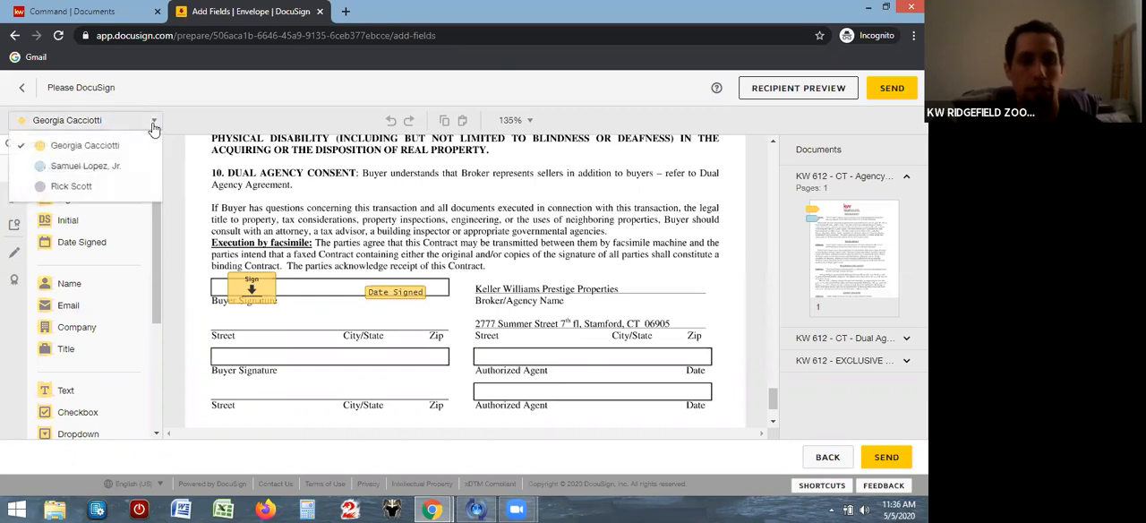
click(97, 166)
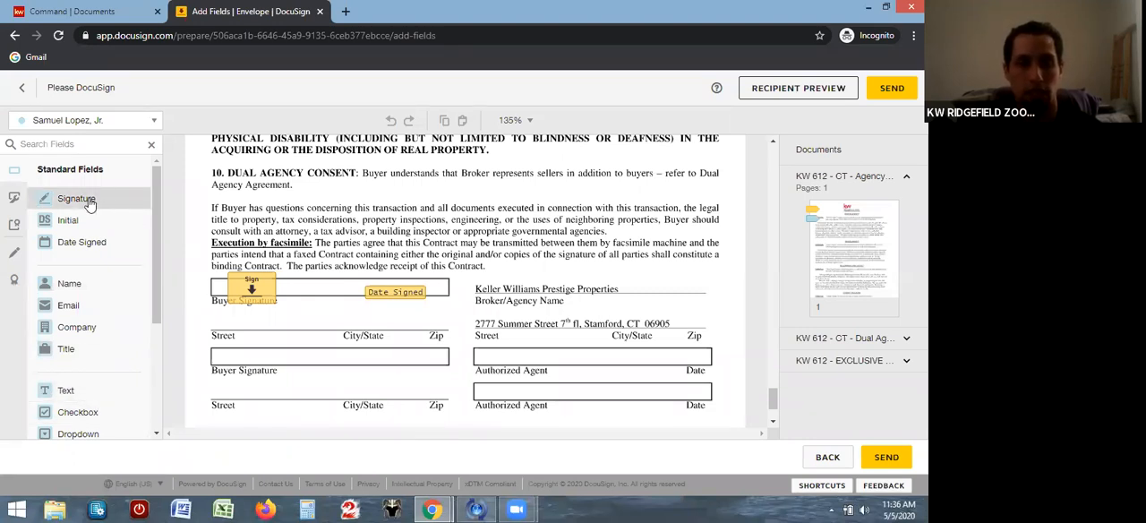
mouse_move(162, 201)
mouse_down()
mouse_move(394, 244)
mouse_move(491, 313)
mouse_move(474, 347)
mouse_up()
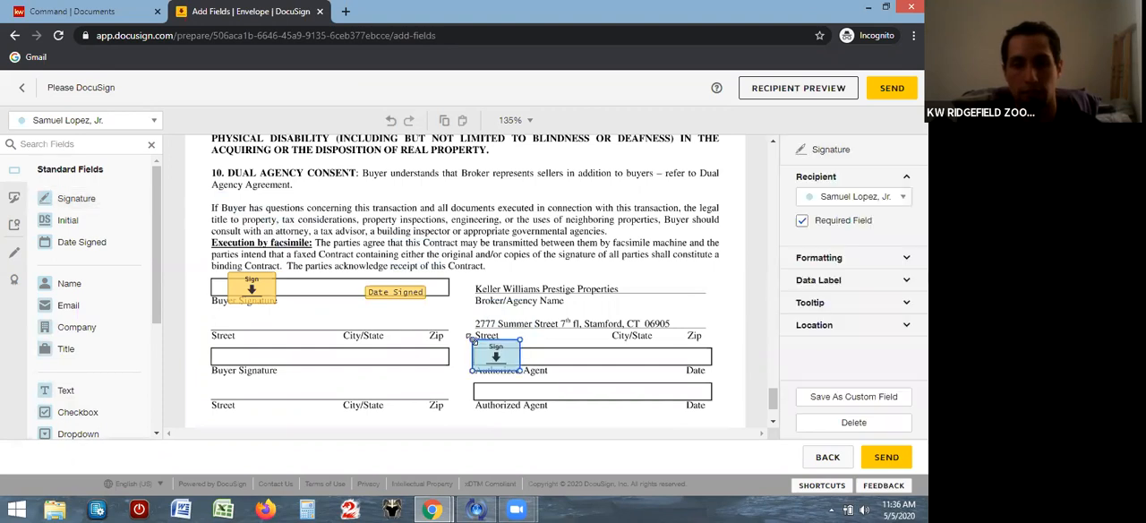
click(90, 246)
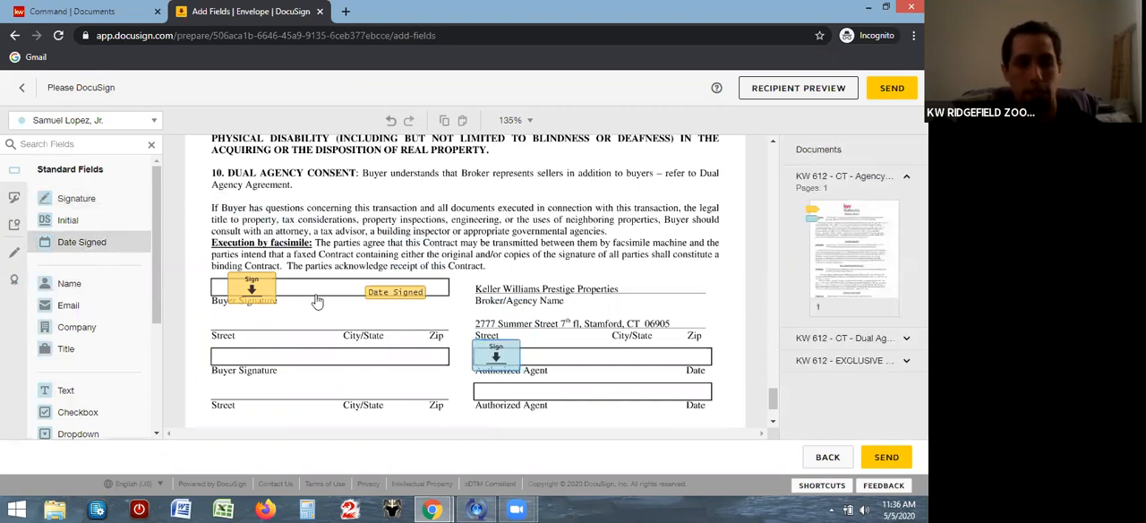
click(646, 357)
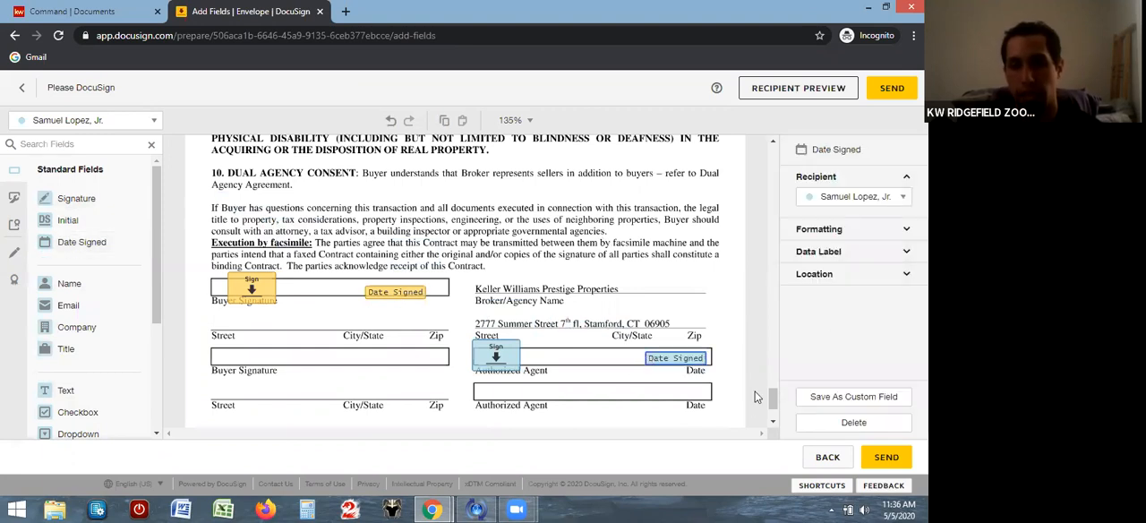
Send the envelope containing the three buyer forms to its recipients for signature
scroll(774, 404, down, 1)
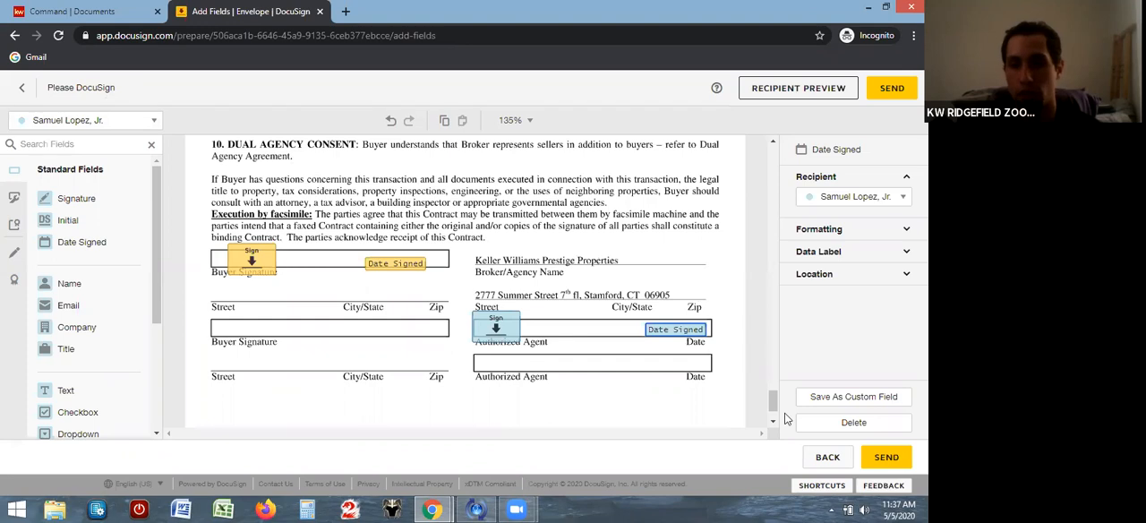
mouse_move(770, 400)
mouse_down()
mouse_move(770, 414)
mouse_move(754, 202)
mouse_move(762, 418)
mouse_up()
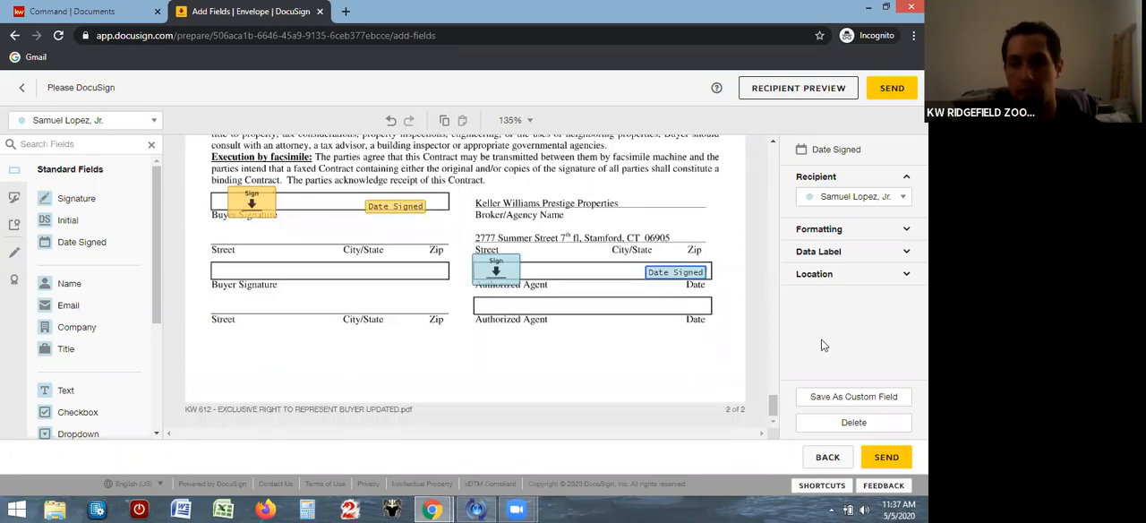
click(890, 89)
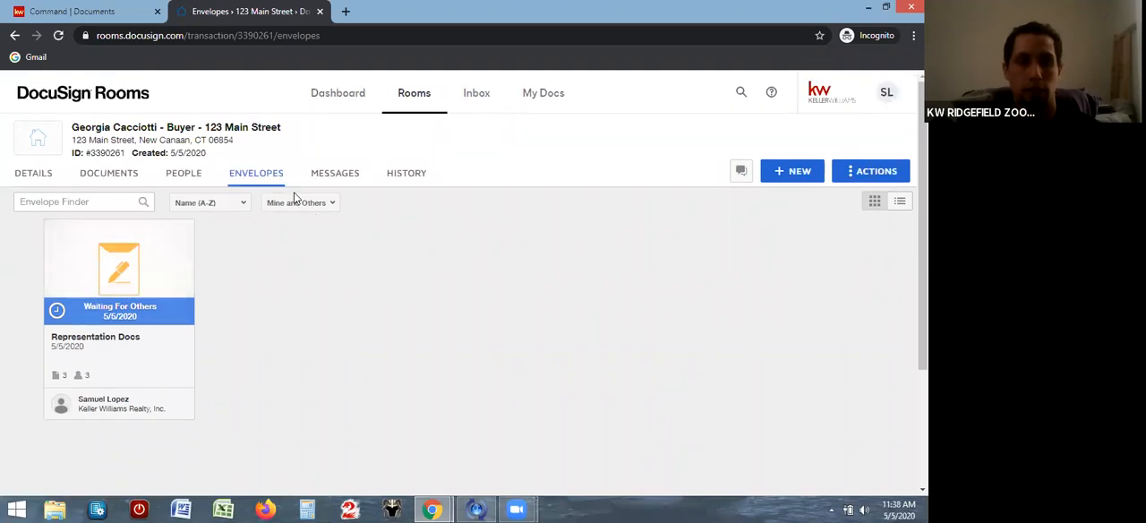
Check the recipients and signing status of the sent Representation Docs envelope, close it and show the room's documents
click(174, 317)
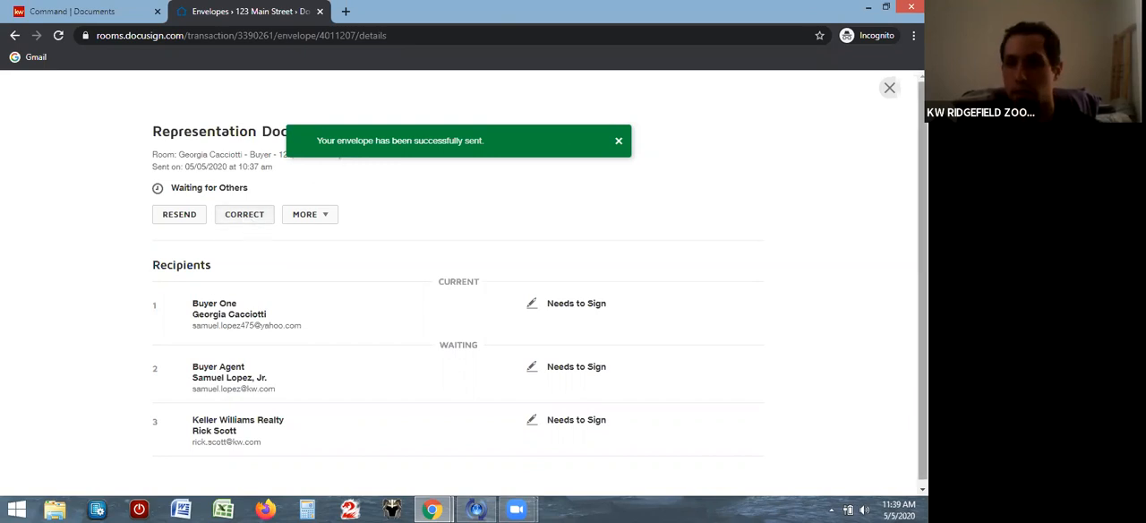
click(889, 89)
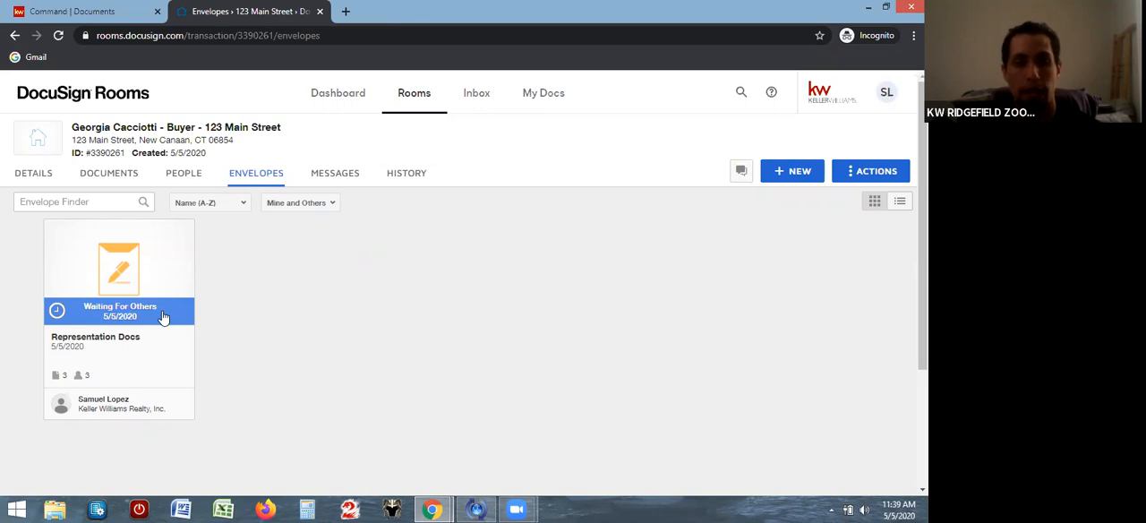
click(118, 178)
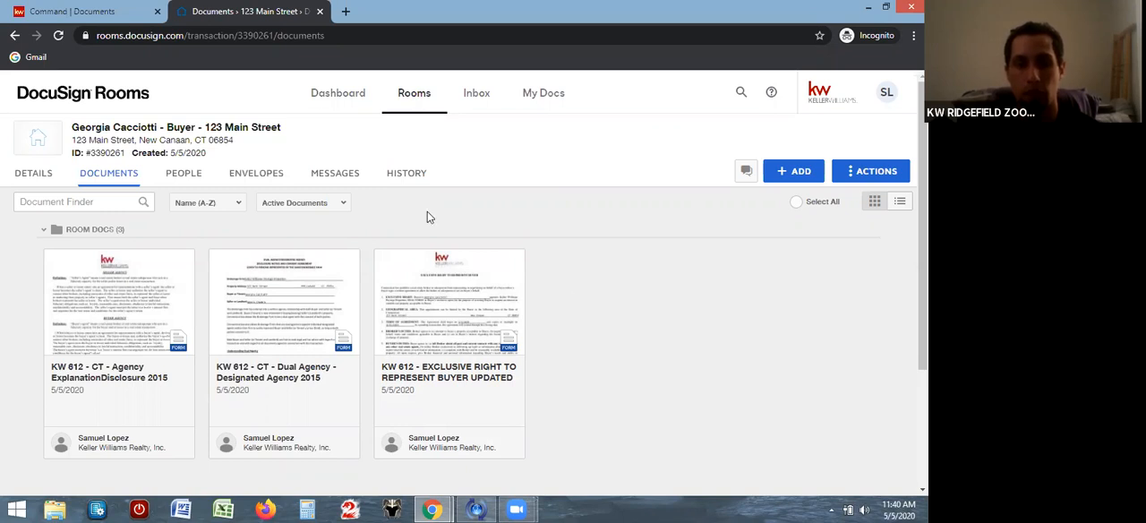
Switch to KW Command and assign DocuSign's "KW 612 - EXCLUSIVE RIGHT TO REPRESENT BUYER UPDATED.pdf" to the Exclusive Right to Represent Buyer item
click(100, 13)
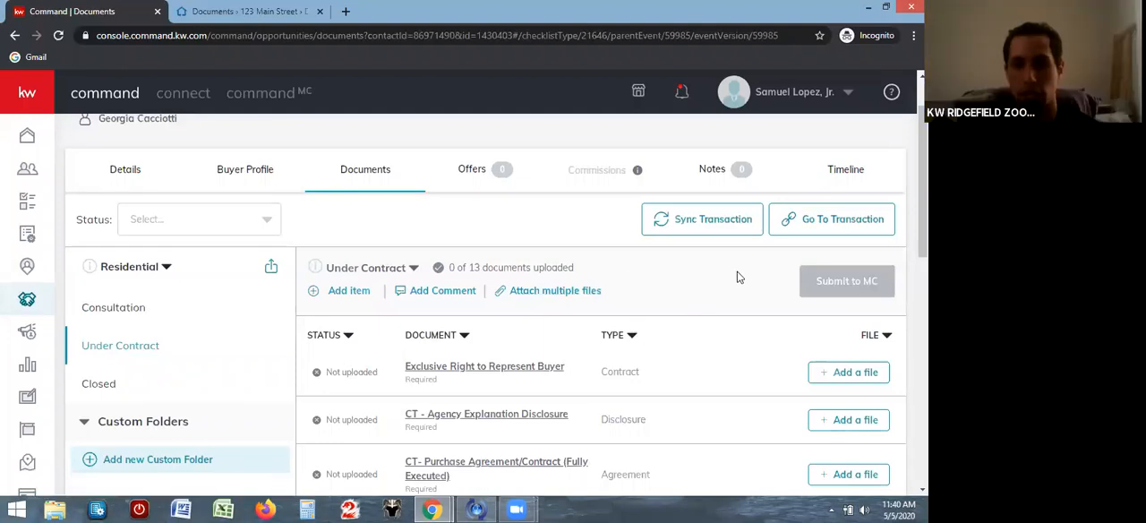
drag(922, 215, 922, 226)
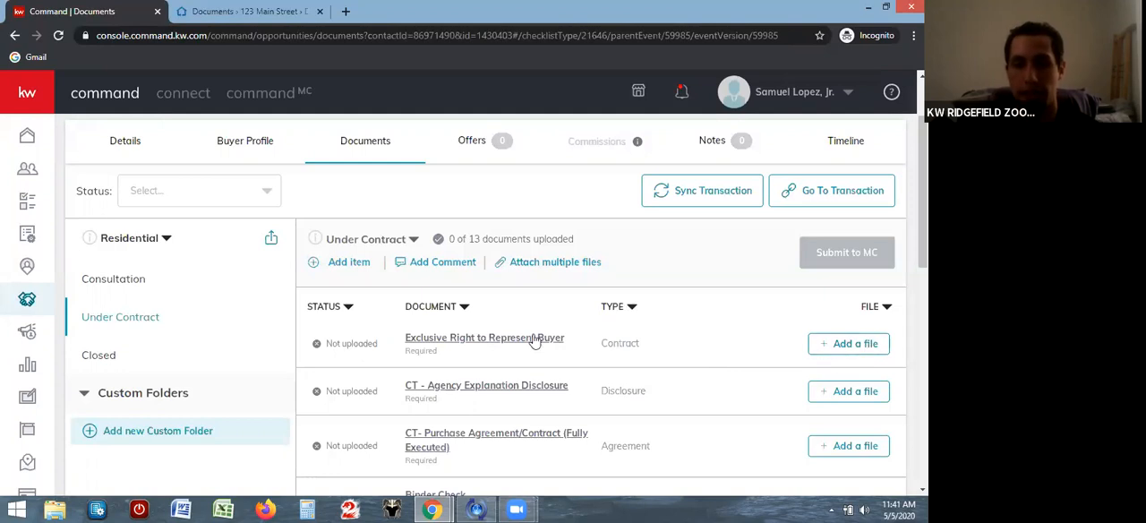
click(852, 345)
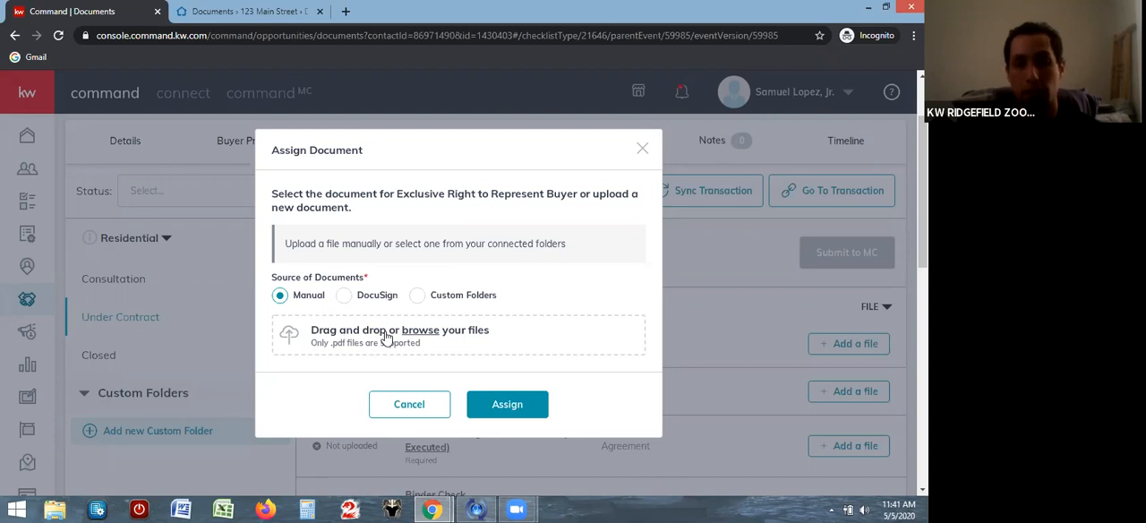
click(345, 296)
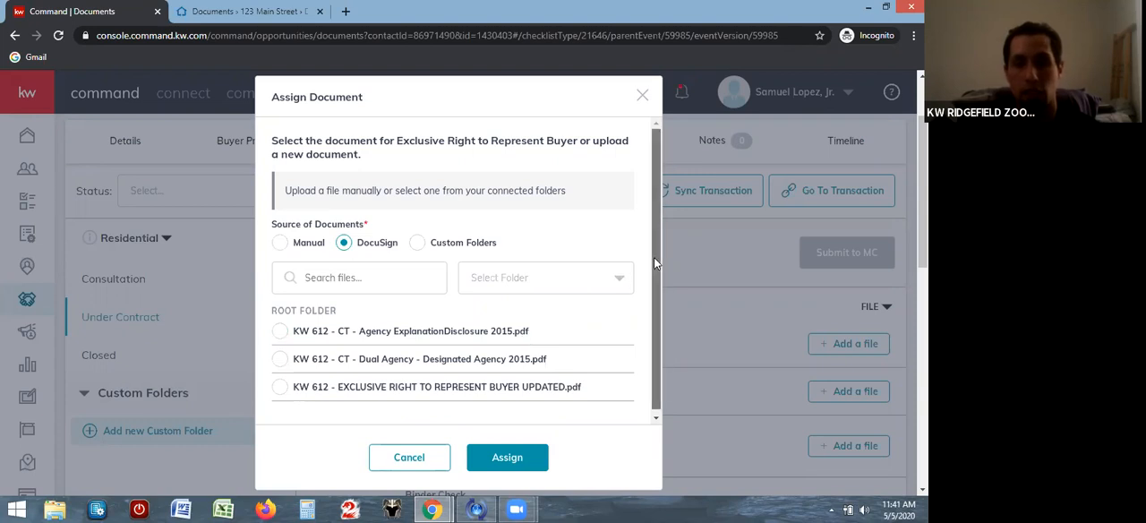
scroll(654, 269, down, 1)
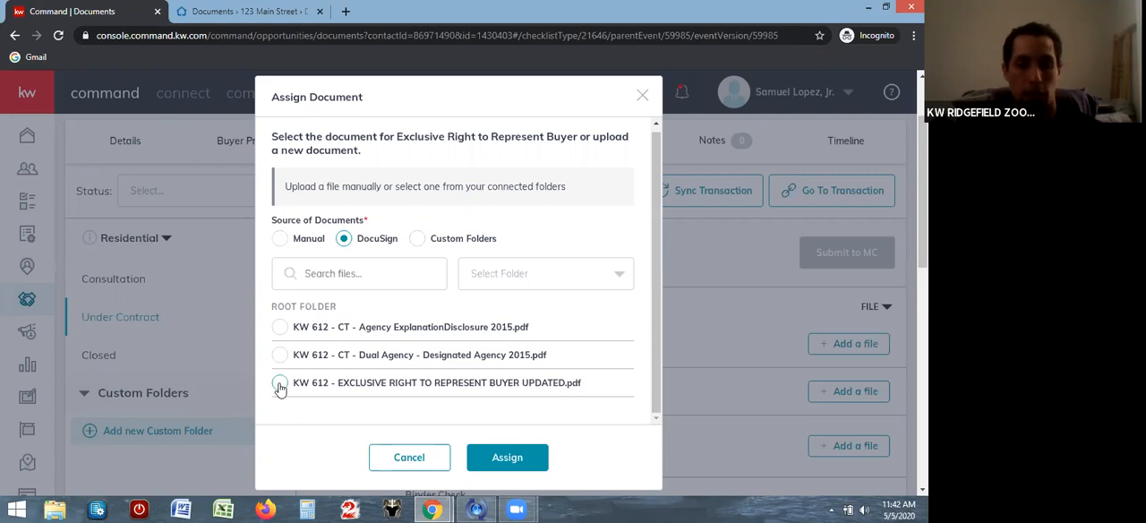
click(280, 384)
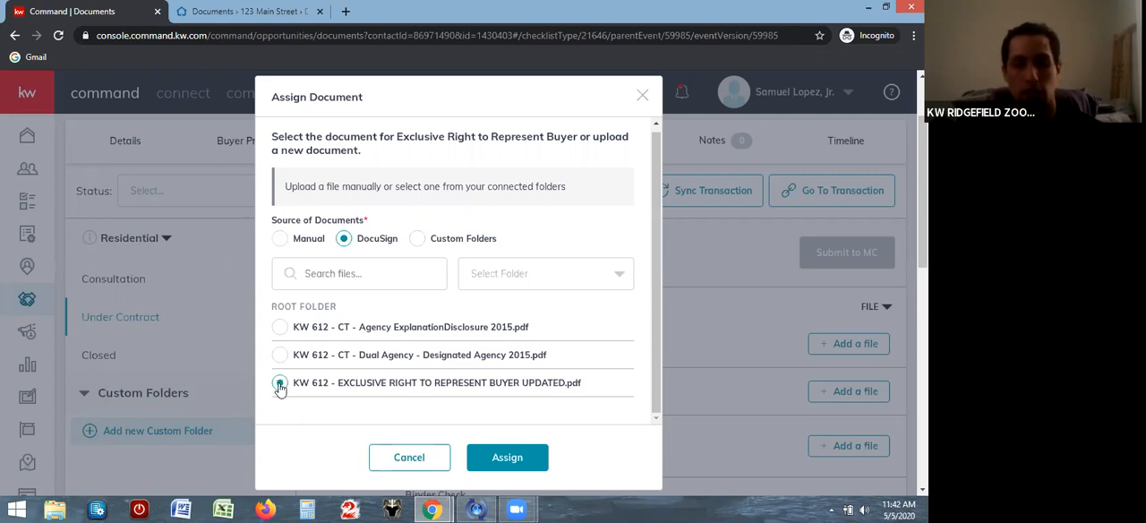
click(514, 456)
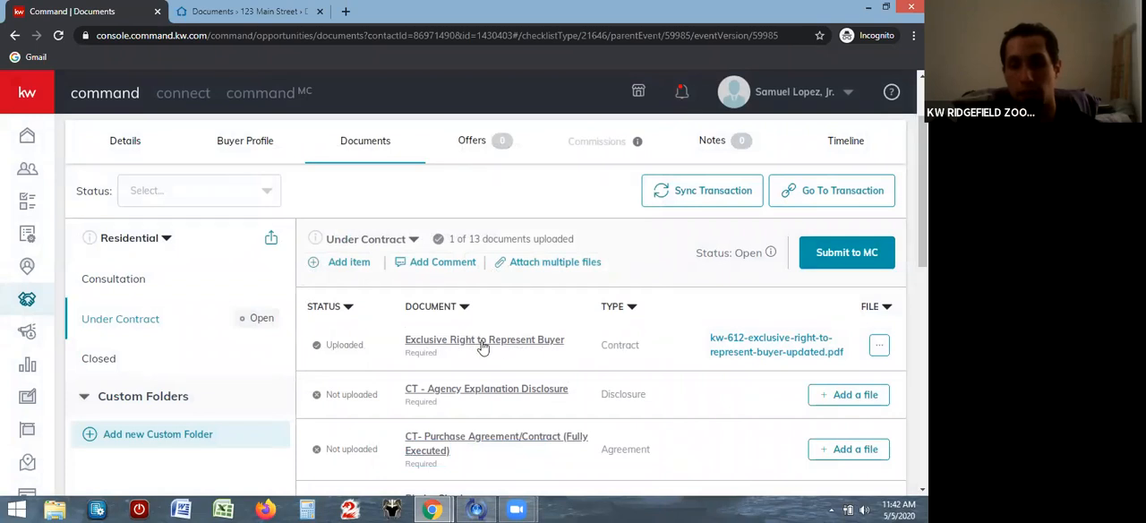
Preview the file attached to the Exclusive Right to Represent Buyer item, close it and review the Under Contract checklist
click(786, 343)
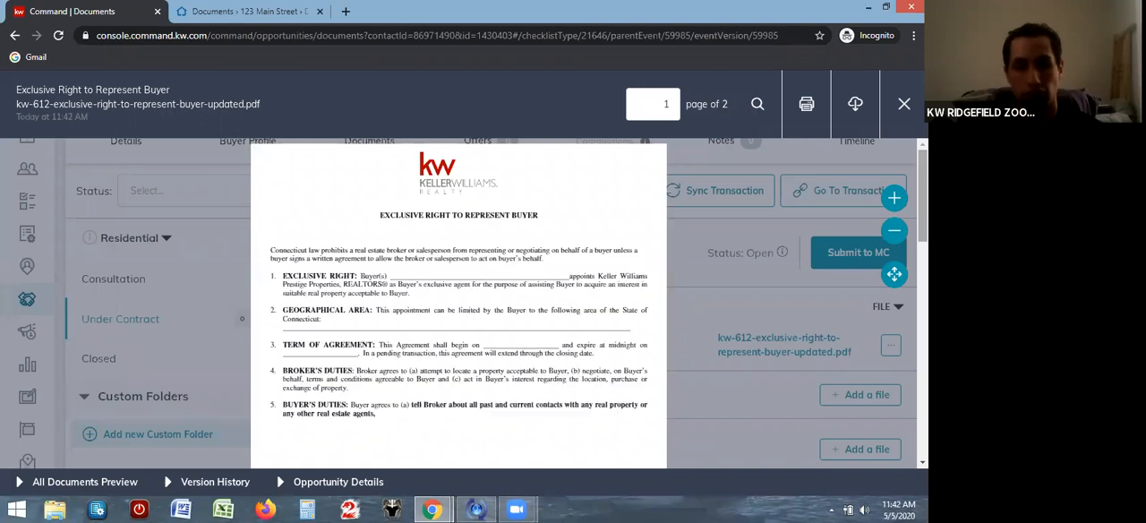
scroll(458, 304, down, 2)
scroll(900, 305, down, 5)
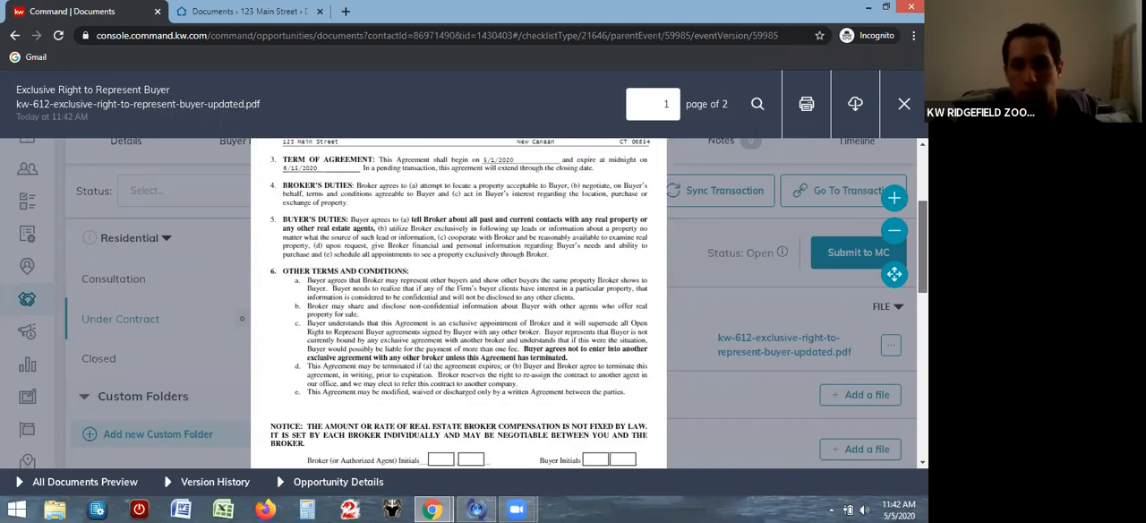
click(899, 299)
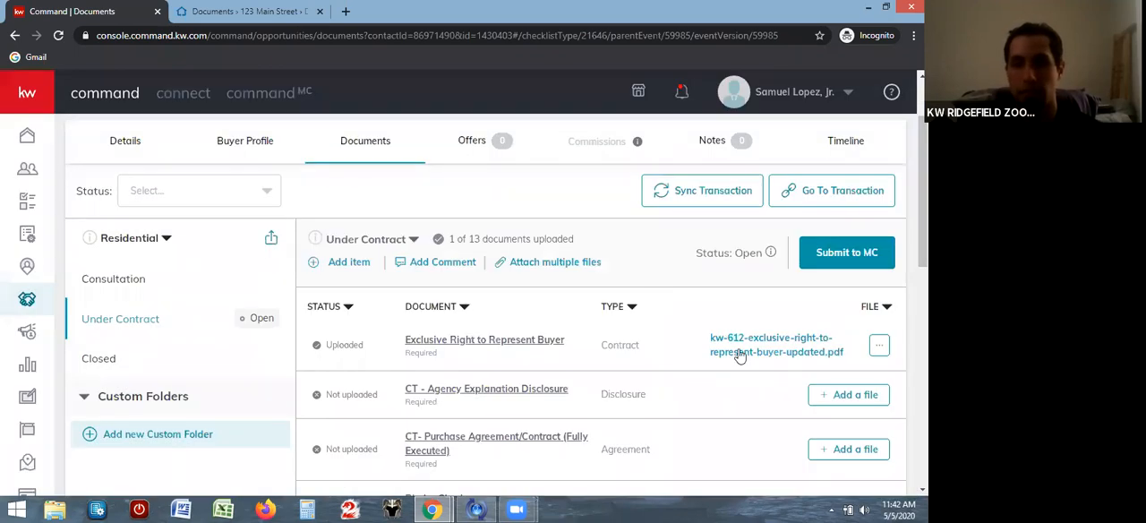
scroll(740, 355, down, 1)
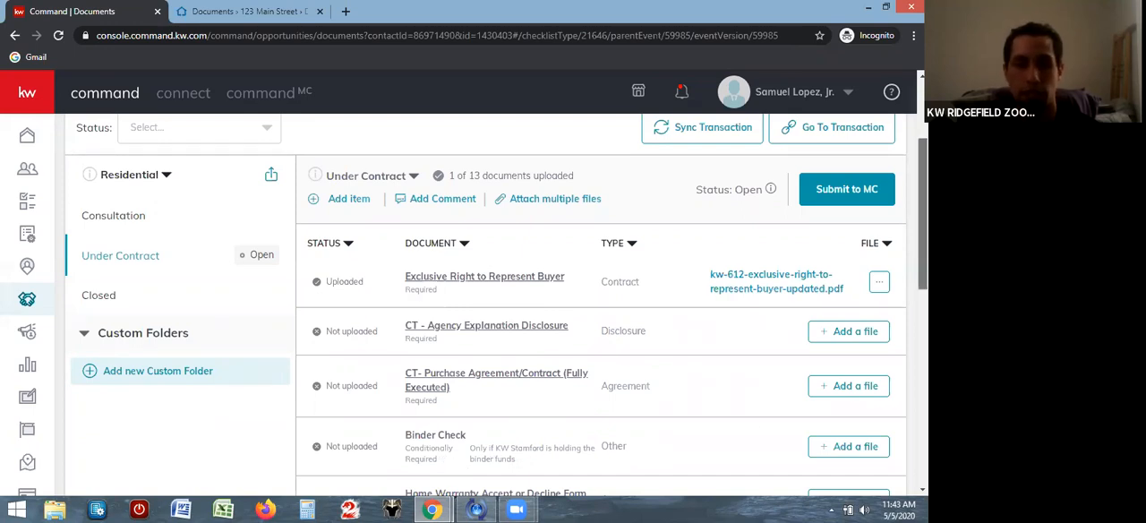
Assign DocuSign's "KW 612 - CT - Dual Agency - Designated Agency 2015.pdf" to the CT - Dual Agency - Designated Agency checklist item
scroll(922, 214, down, 2)
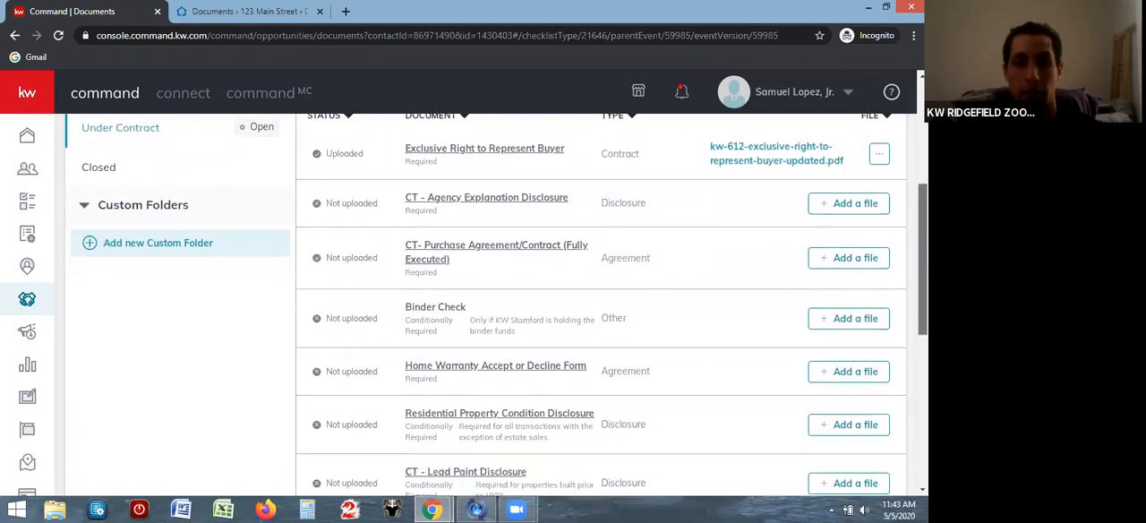
scroll(922, 269, down, 1)
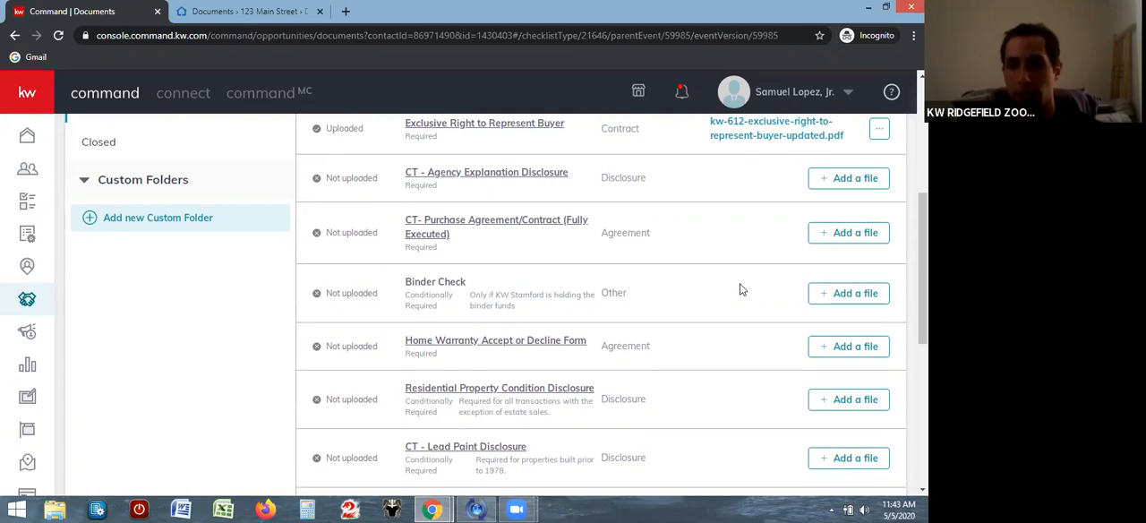
scroll(740, 283, down, 3)
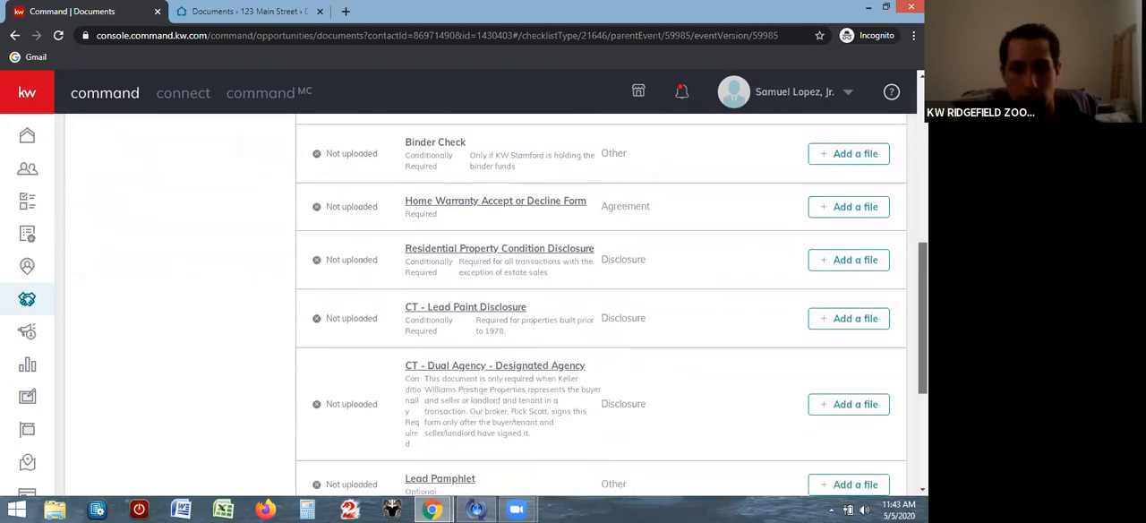
scroll(902, 310, up, 1)
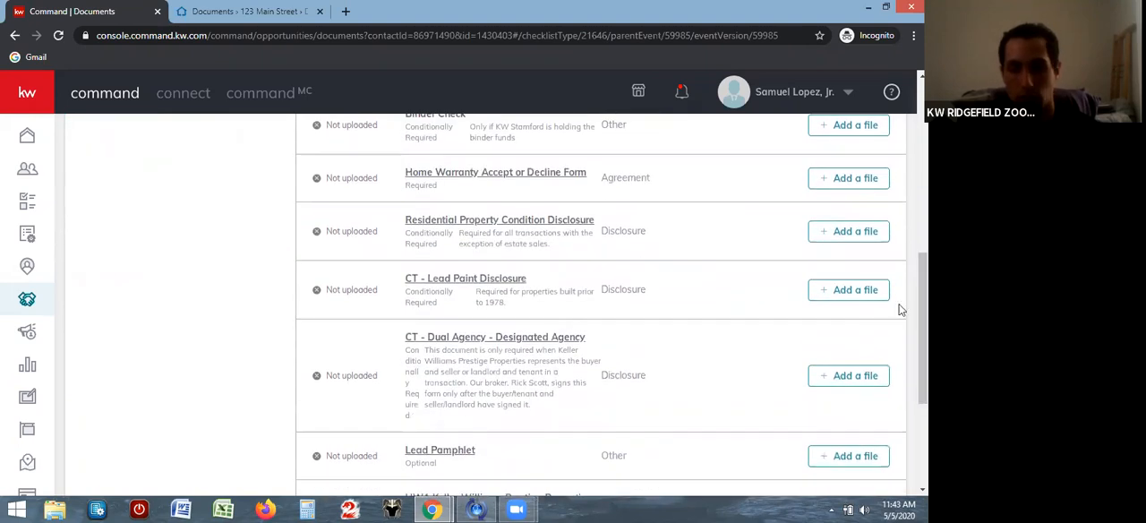
click(830, 376)
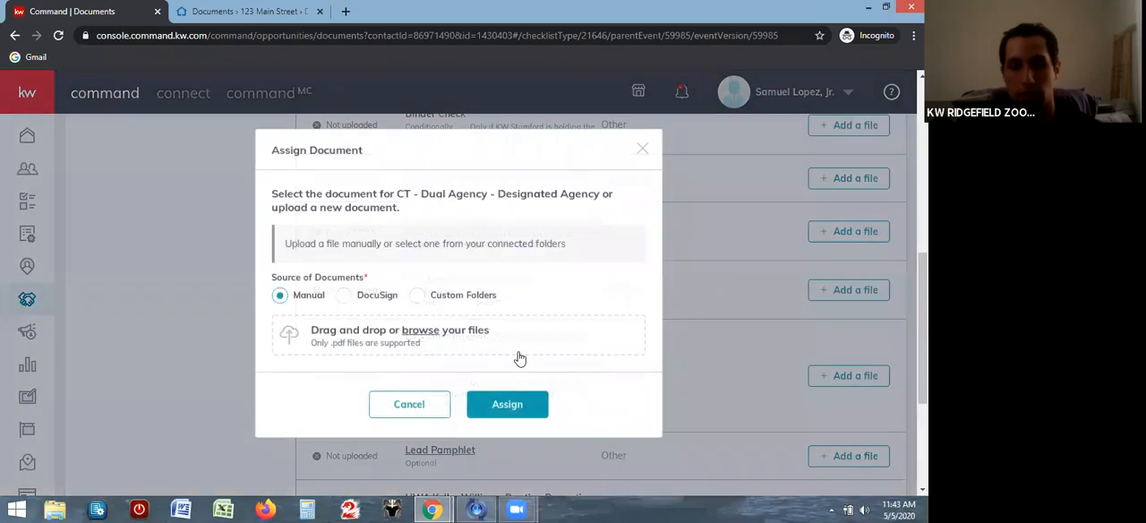
click(345, 298)
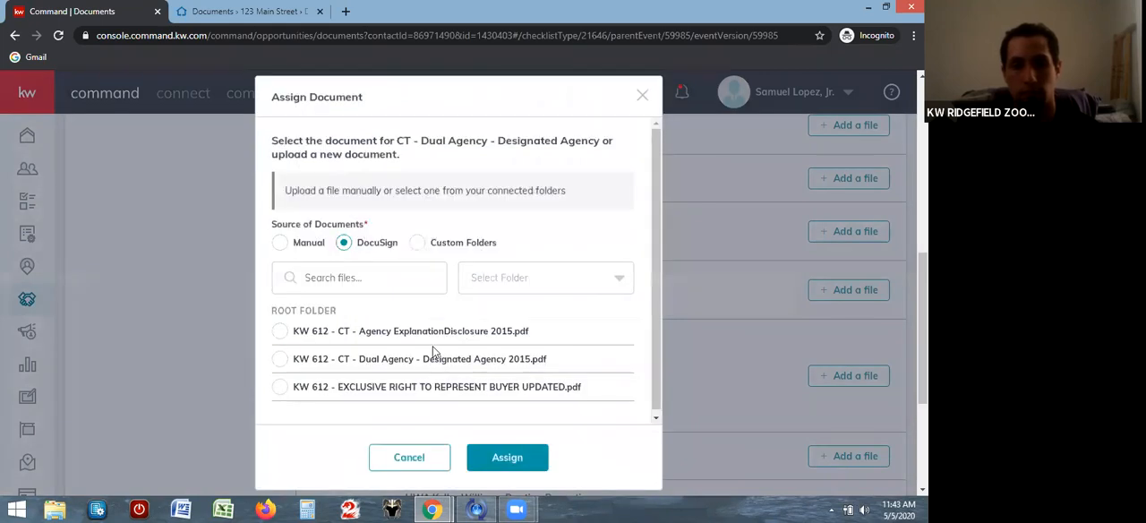
click(280, 362)
click(522, 458)
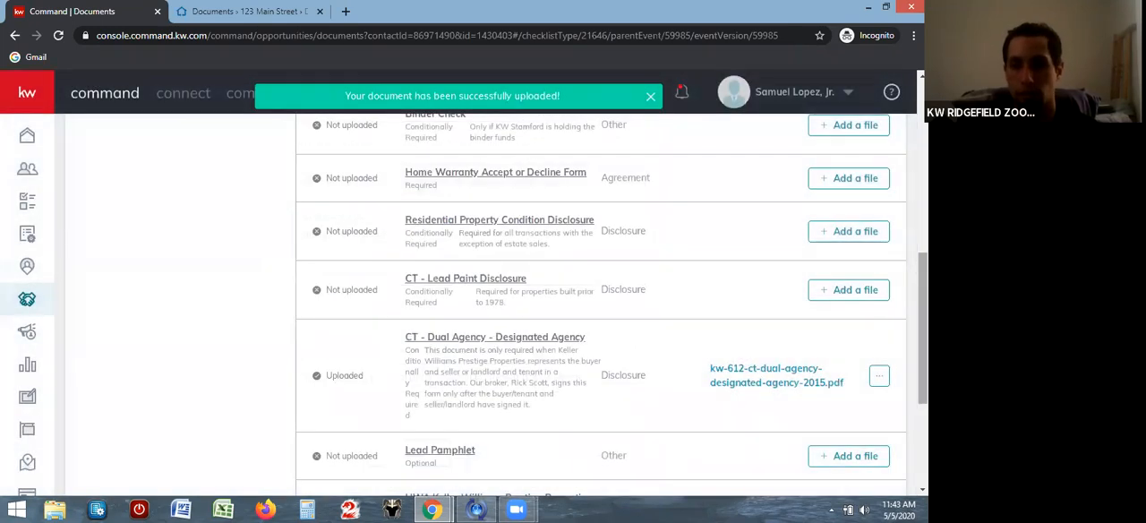
Submit the Under Contract checklist to the MC for review
drag(922, 318, 922, 195)
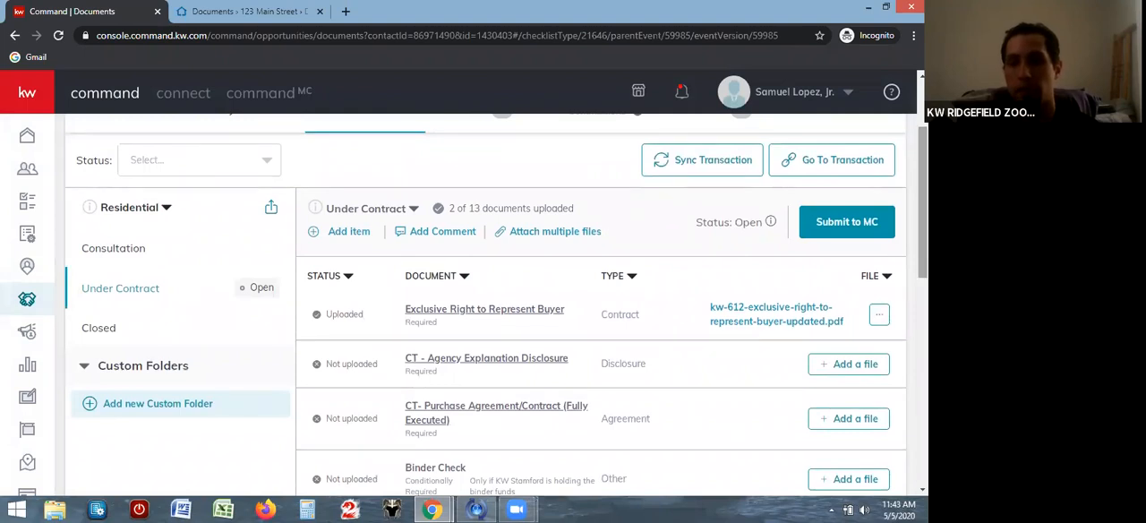
click(847, 221)
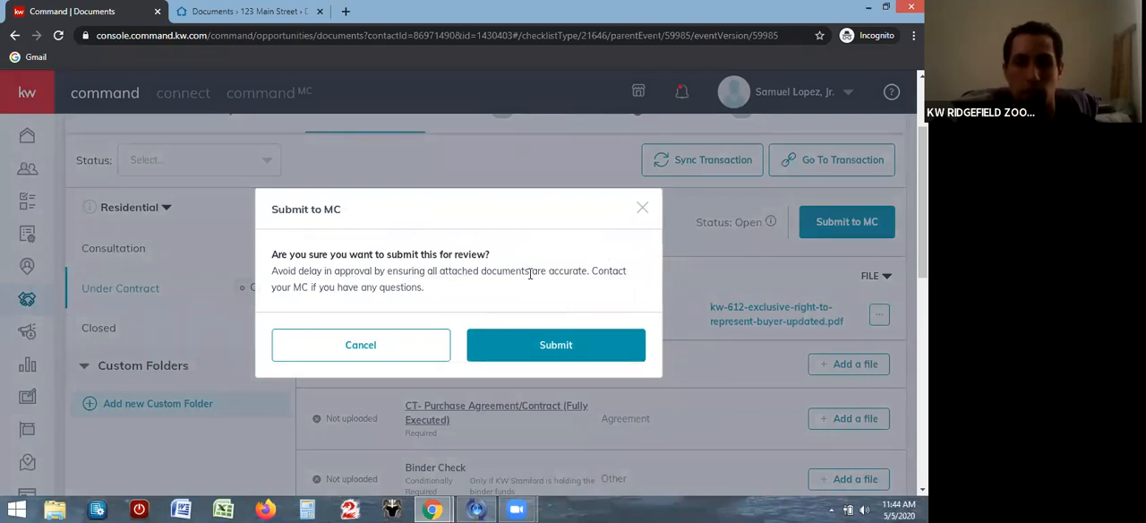
click(537, 346)
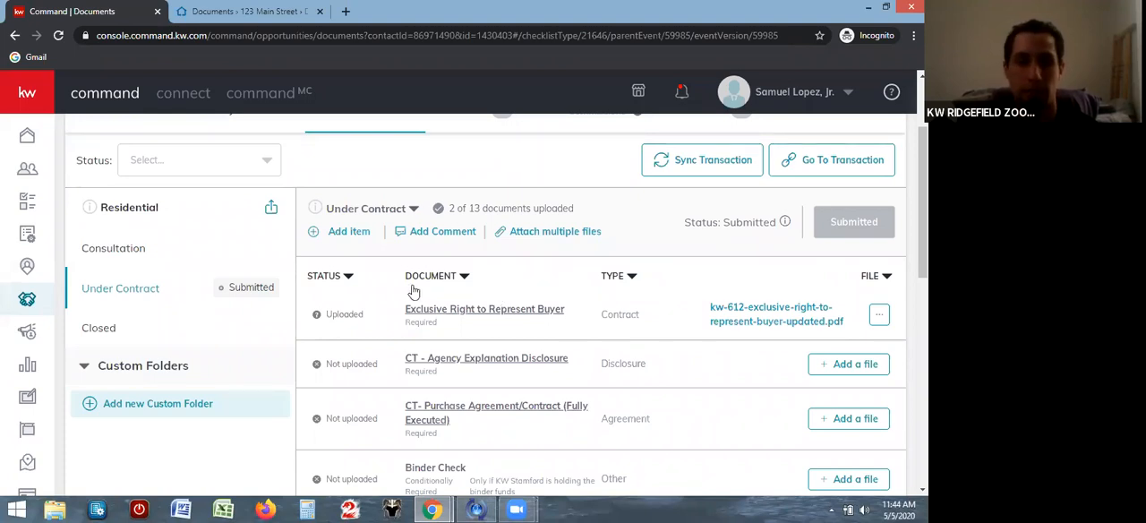
Start a new Under Contract checklist item named "Letter" with the document type Other
click(350, 232)
click(350, 220)
text(Letter)
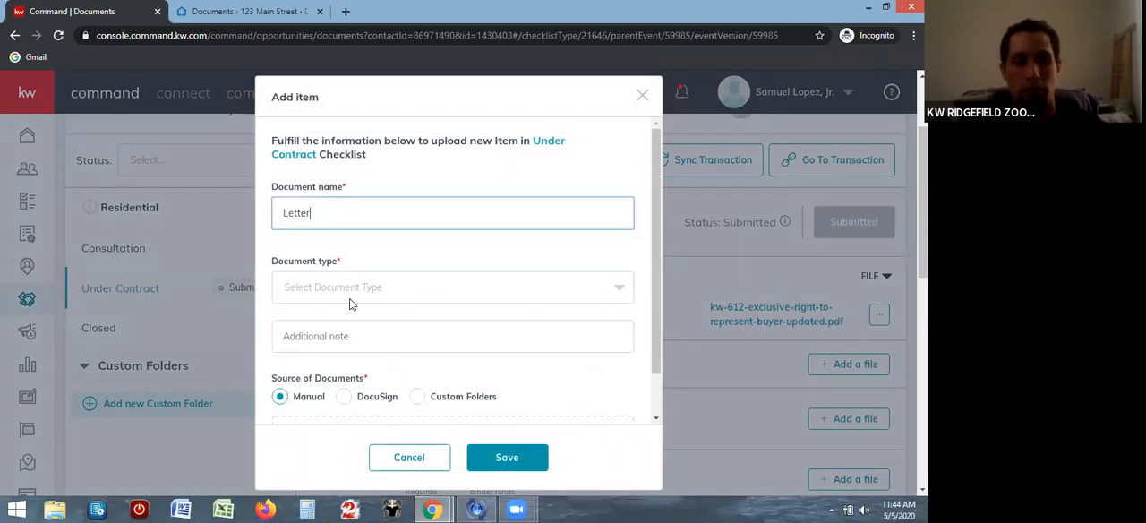
click(378, 298)
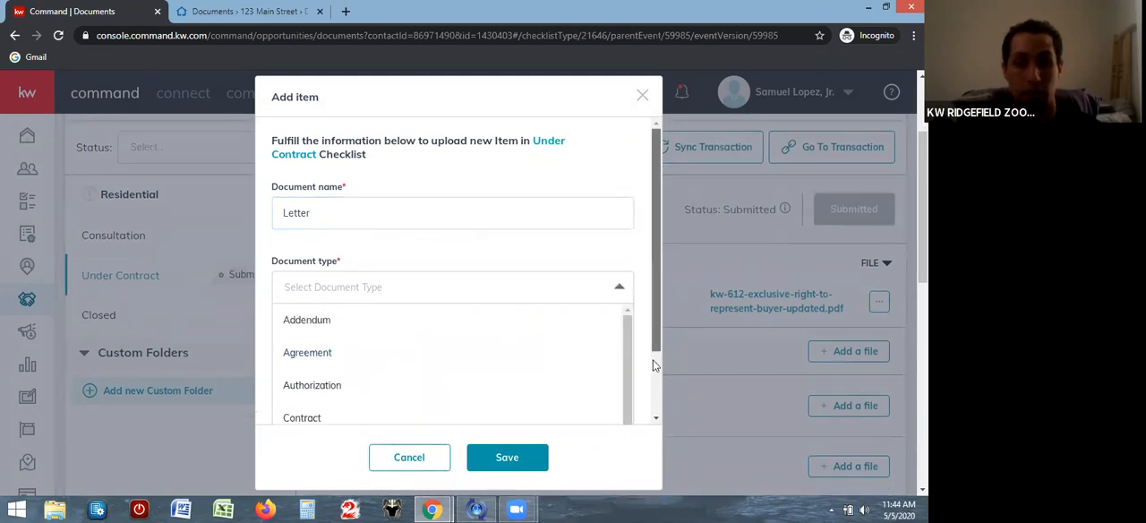
scroll(653, 360, down, 1)
drag(631, 359, 626, 405)
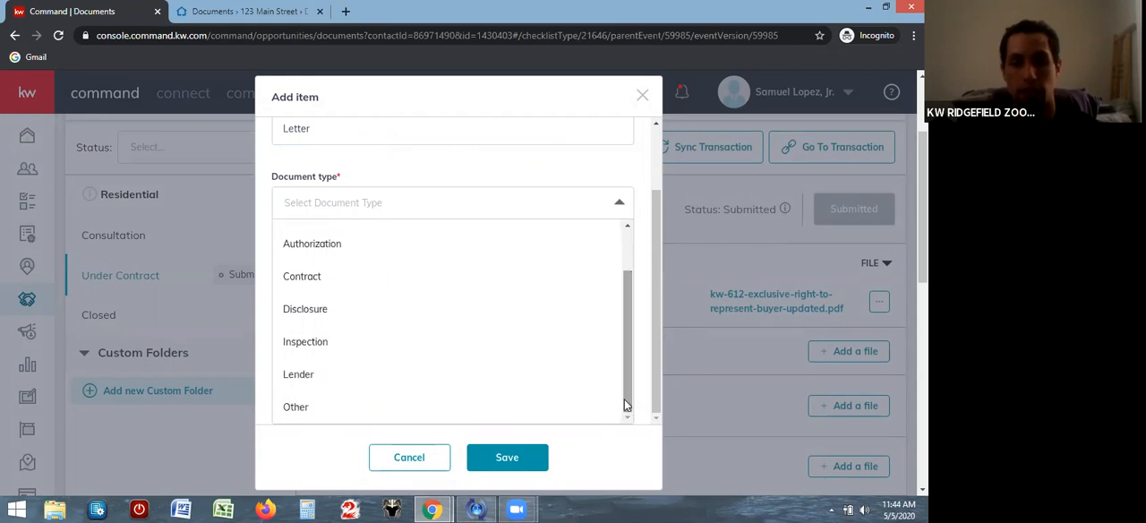
click(397, 408)
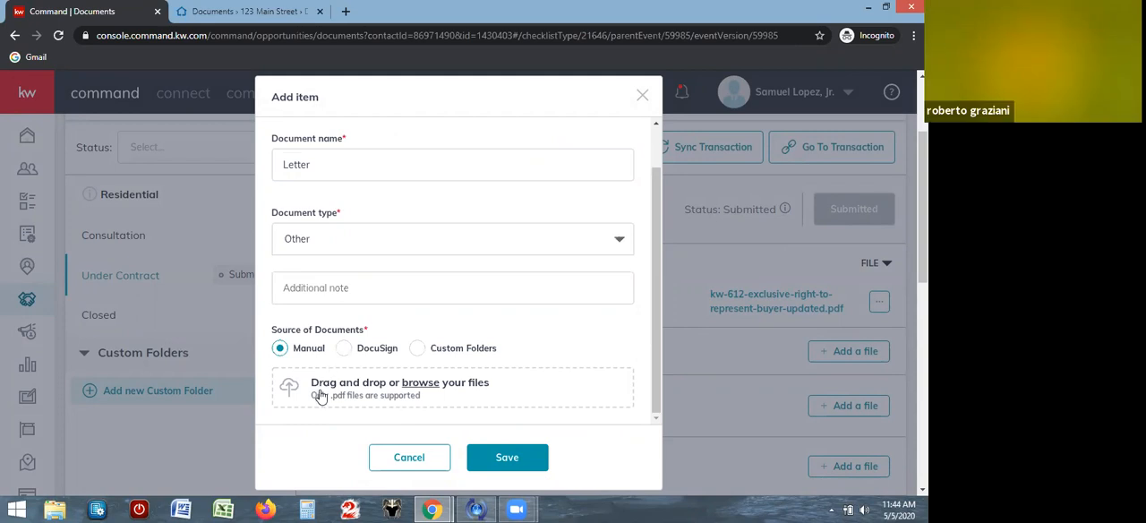
Attach the RH Dox PDF from the Desktop folder to the Letter item and save the item
click(384, 393)
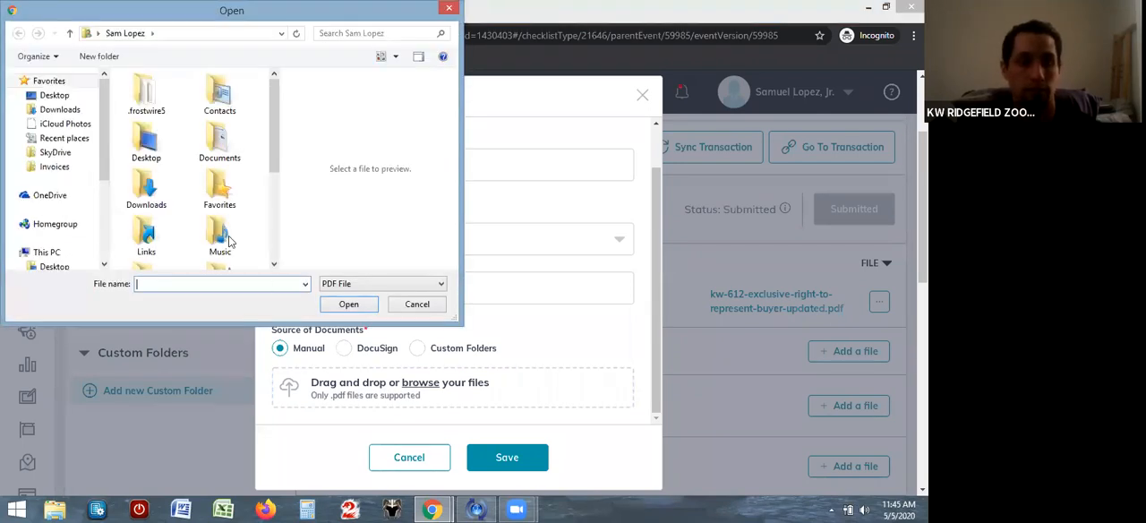
double_click(158, 154)
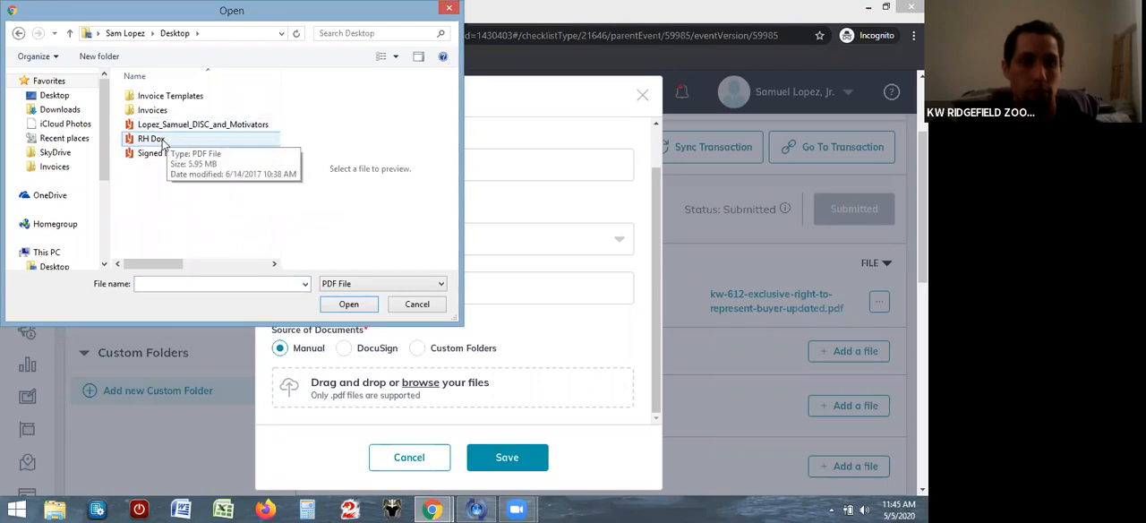
click(157, 141)
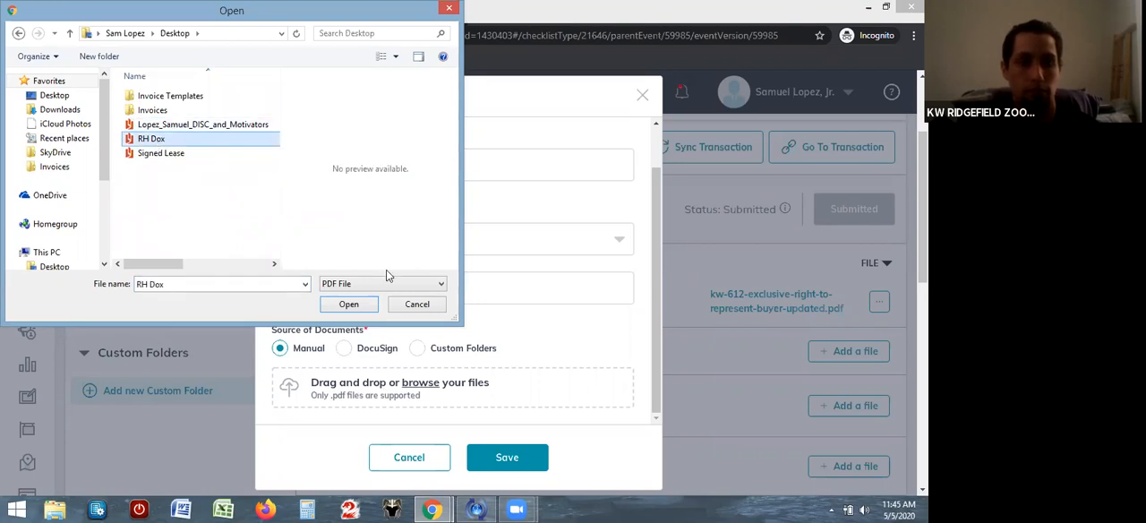
click(348, 305)
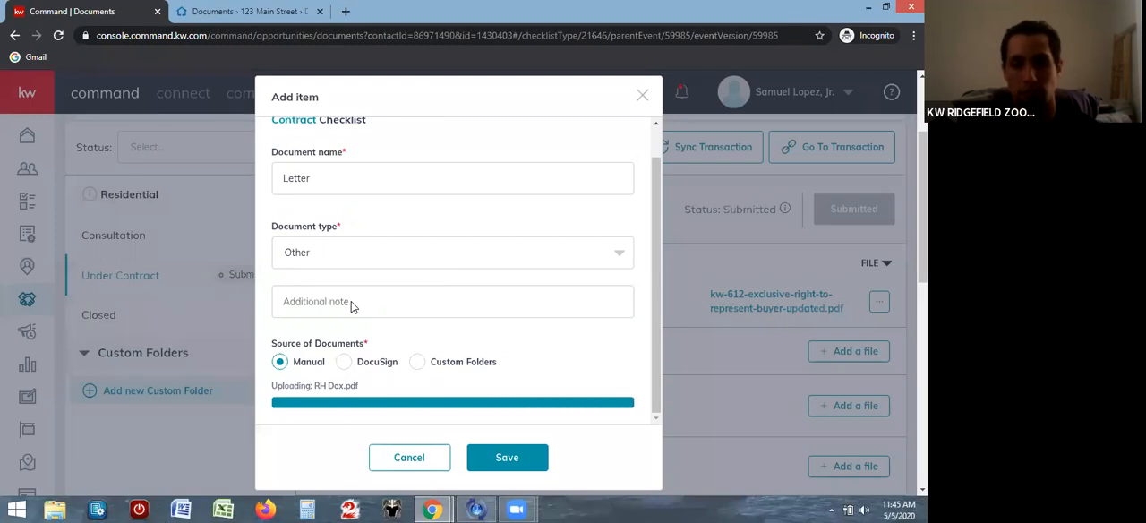
click(501, 459)
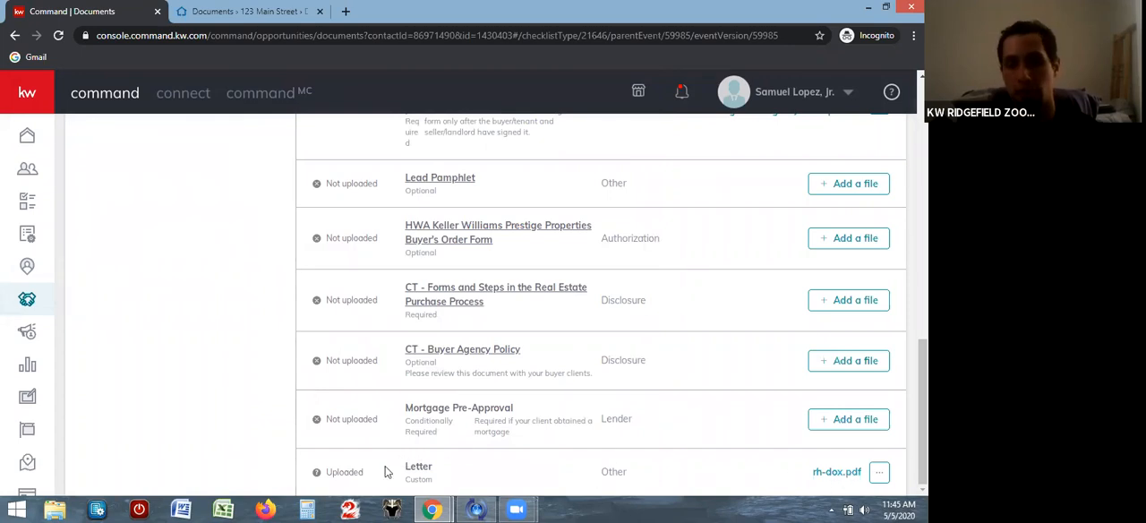
Start a comment on the Under Contract checklist that mentions the first suggested person
drag(923, 413, 923, 179)
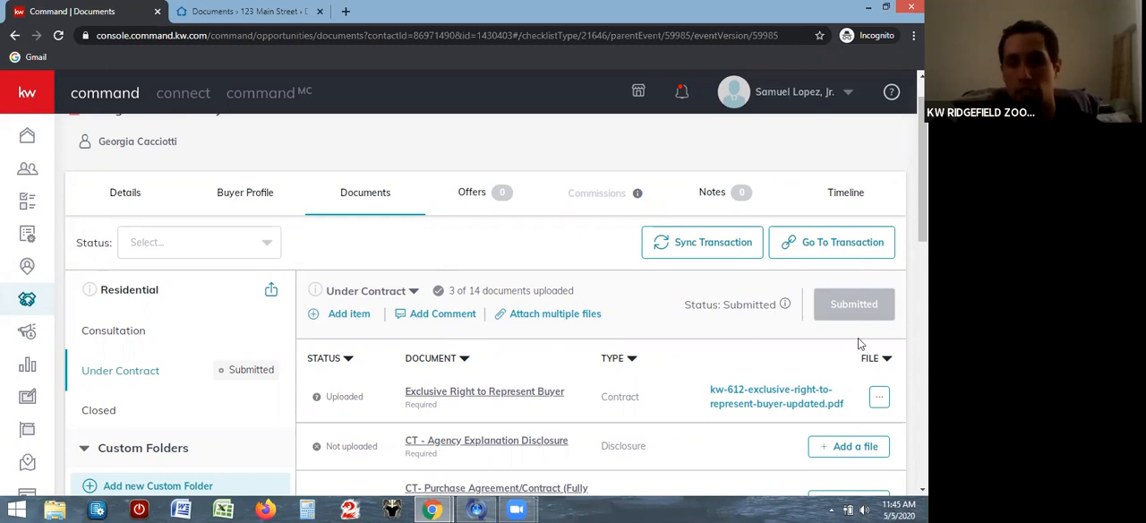
scroll(493, 295, down, 2)
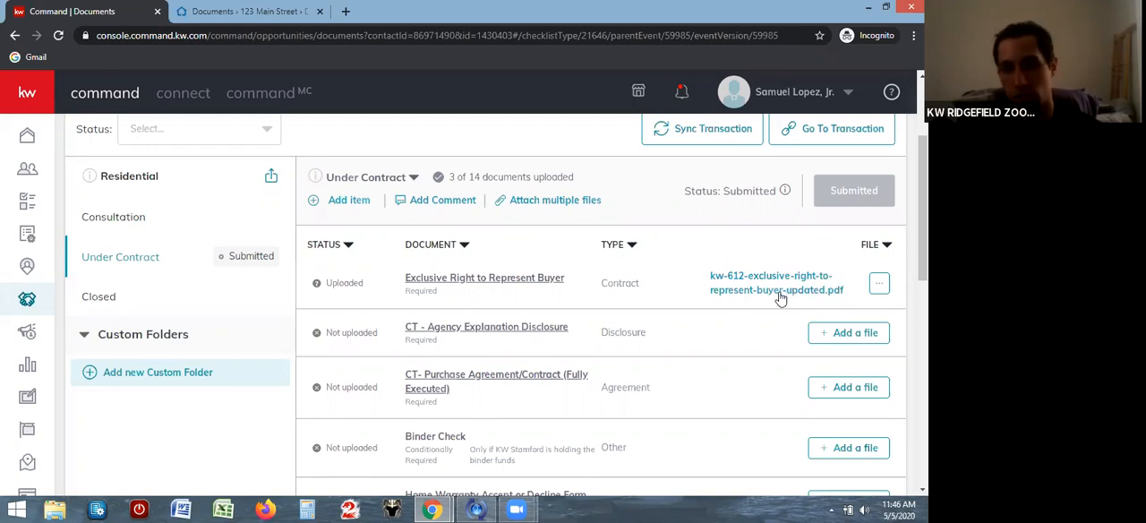
click(433, 202)
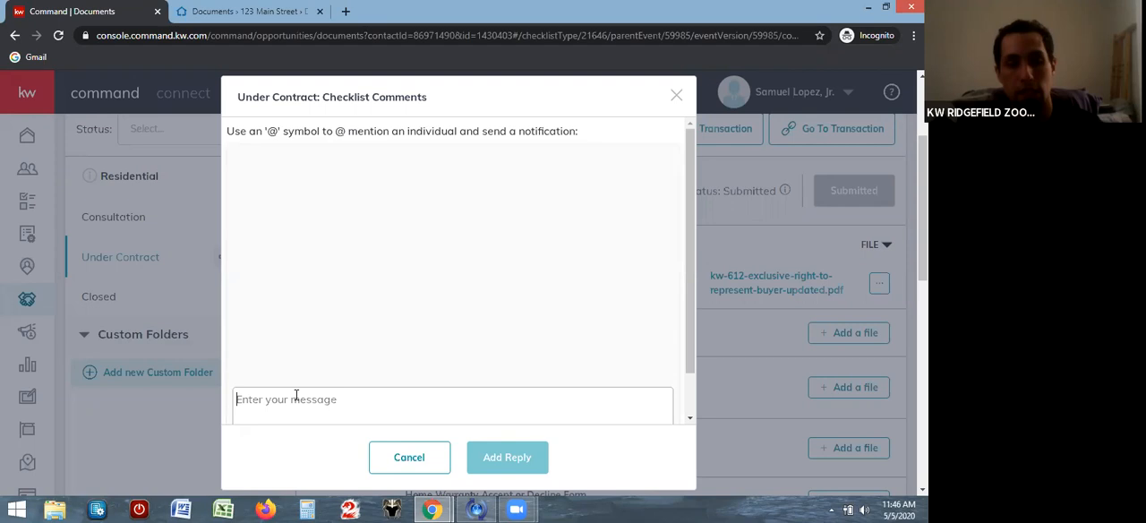
text(@)
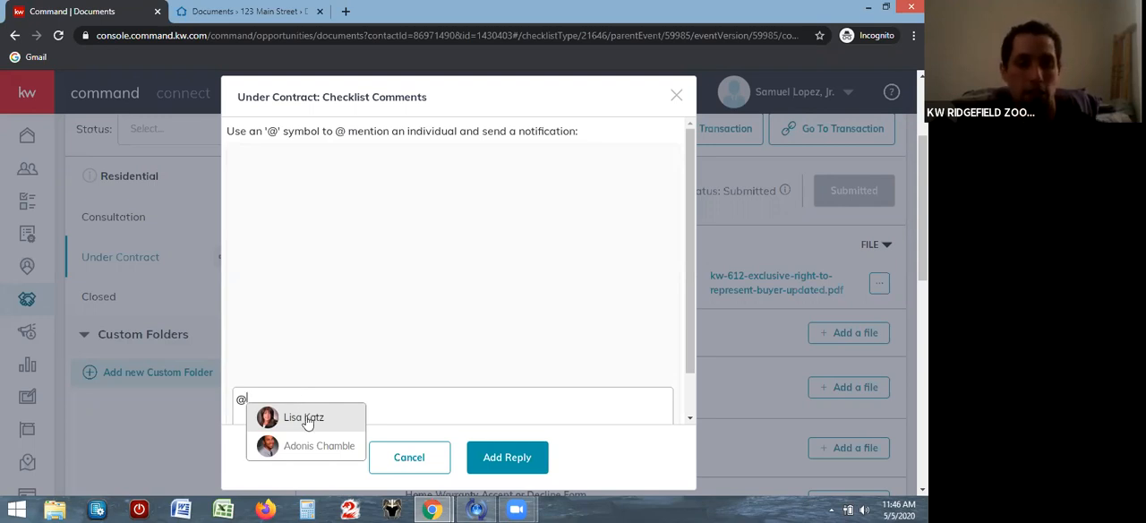
click(305, 417)
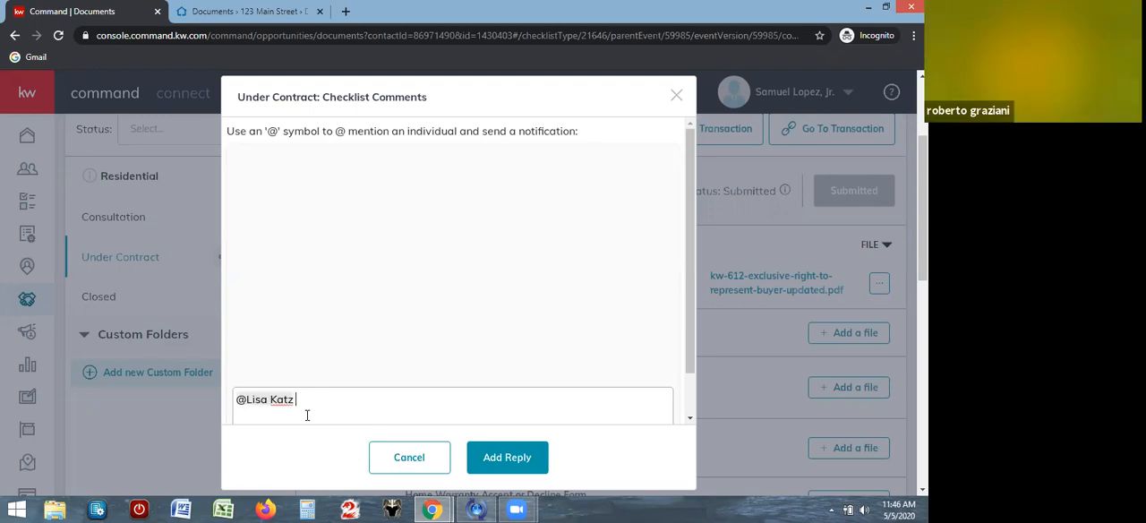
Complete the comment with the correctly spelled message "Please review the new documents", post it and close the checklist comments
text(Please reveiw thenew documents)
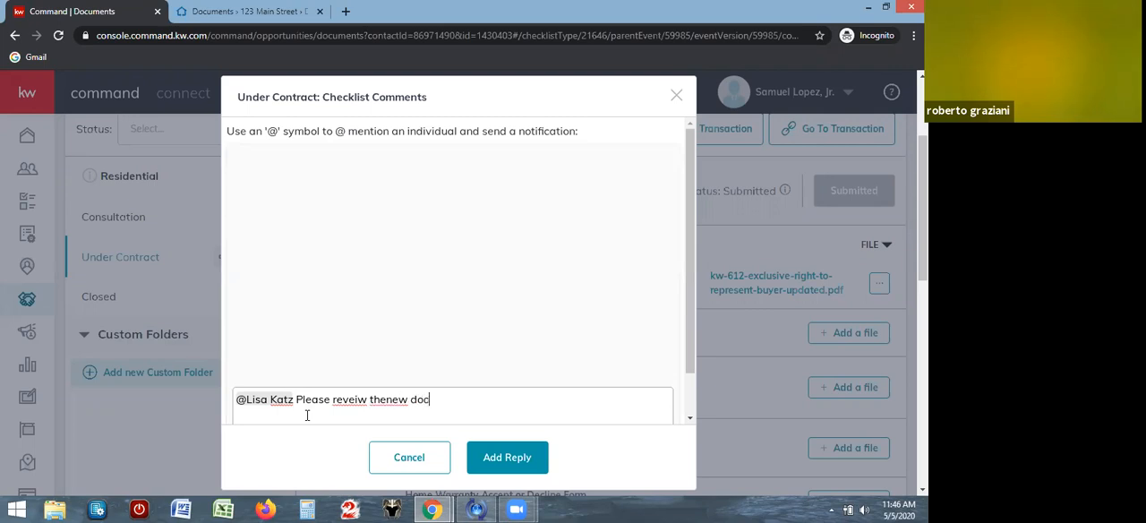
click(389, 402)
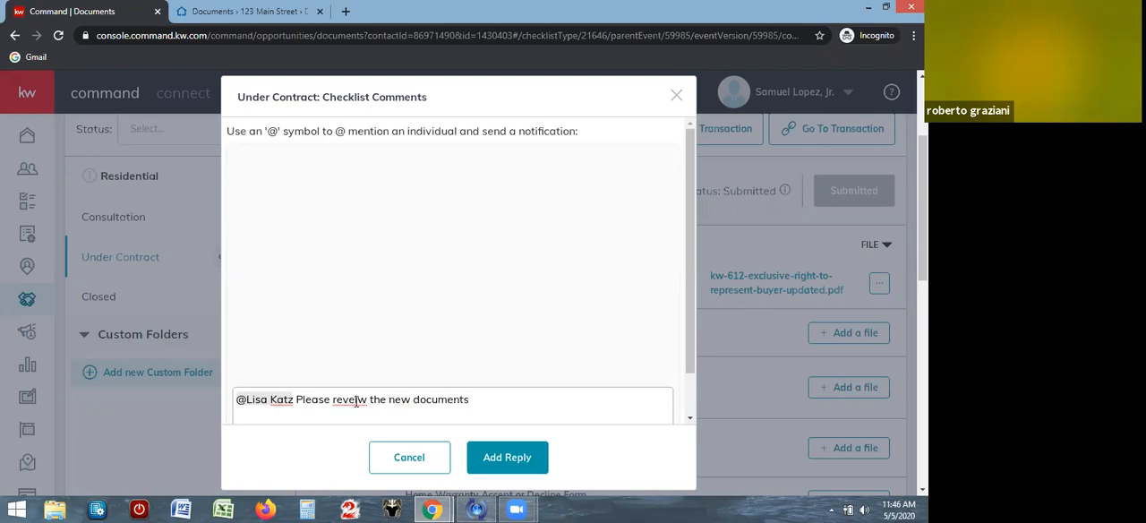
right_click(357, 401)
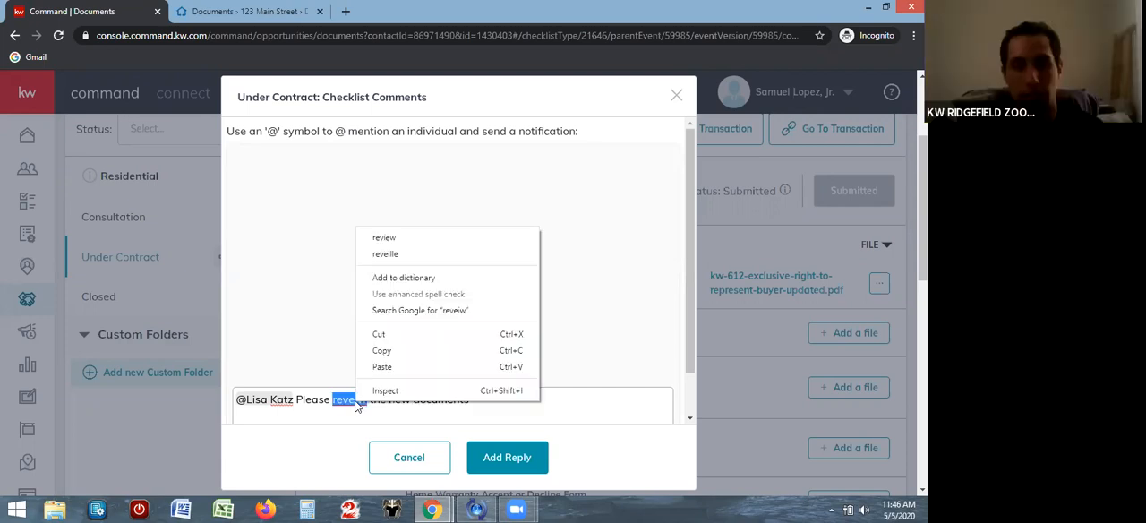
click(415, 238)
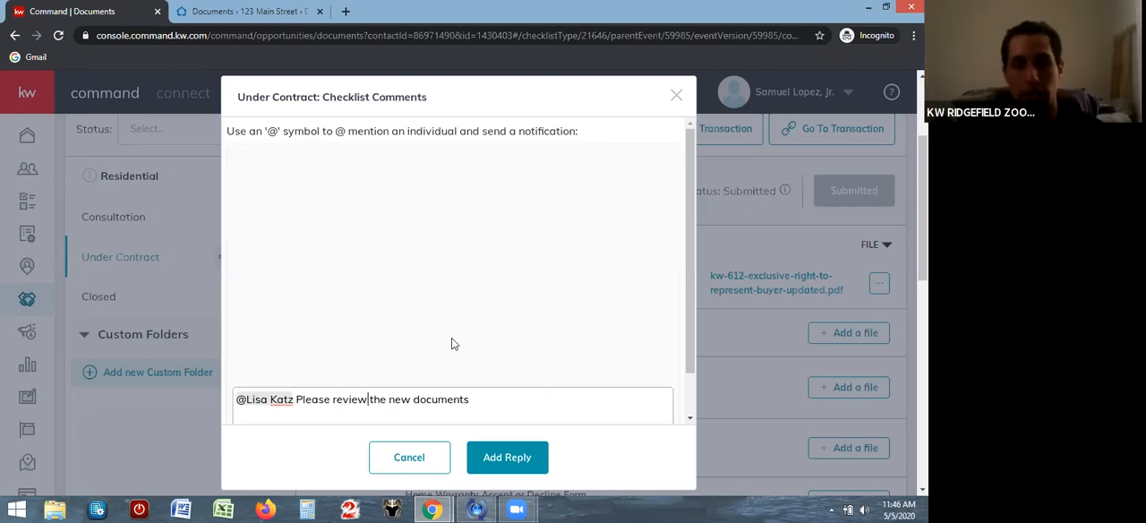
click(510, 460)
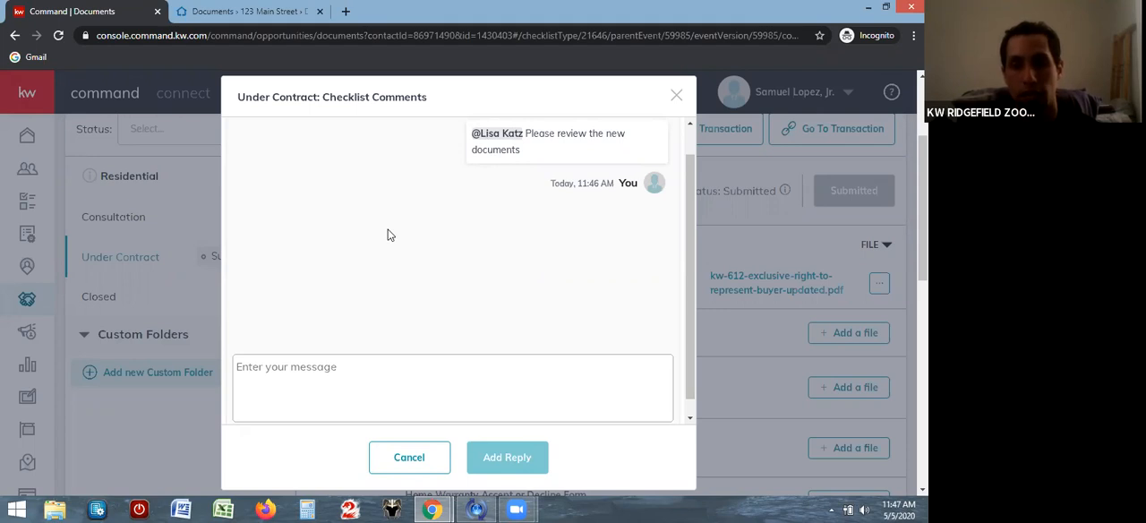
click(677, 99)
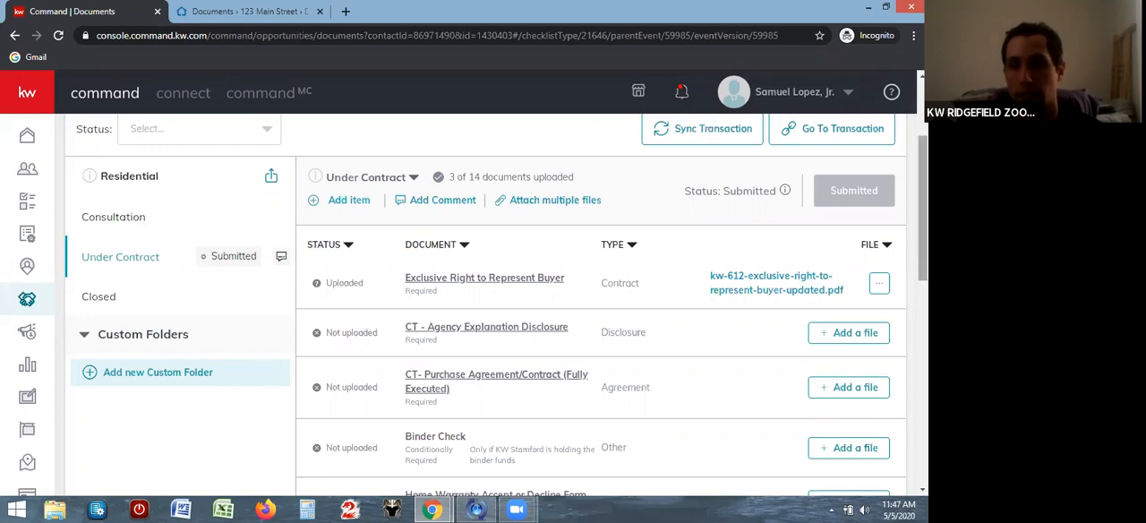
Review the opportunity's submitted Under Contract checklist from the header to the custom Letter item, checking each document's upload status
scroll(922, 215, down, 1)
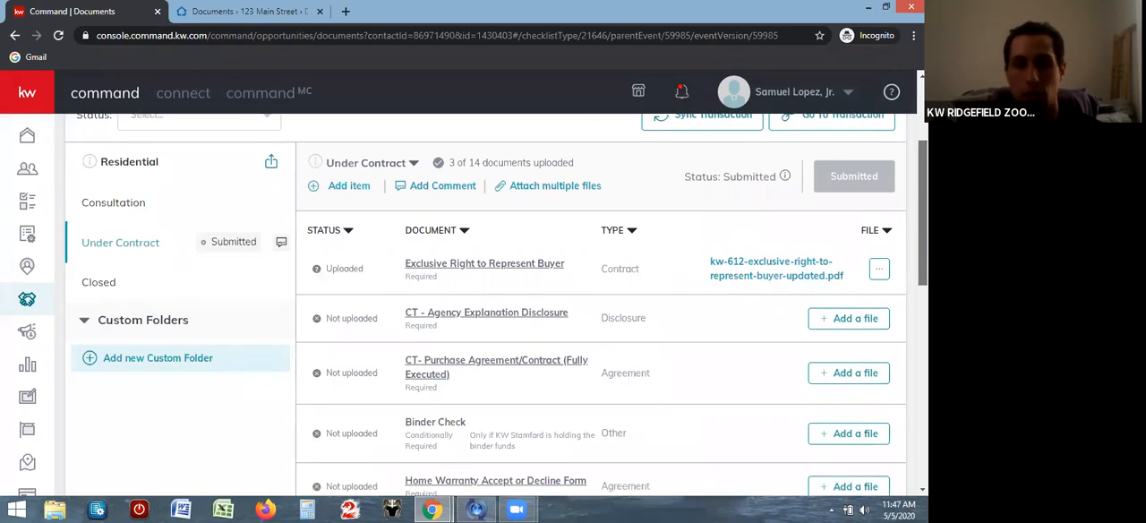
scroll(922, 215, up, 3)
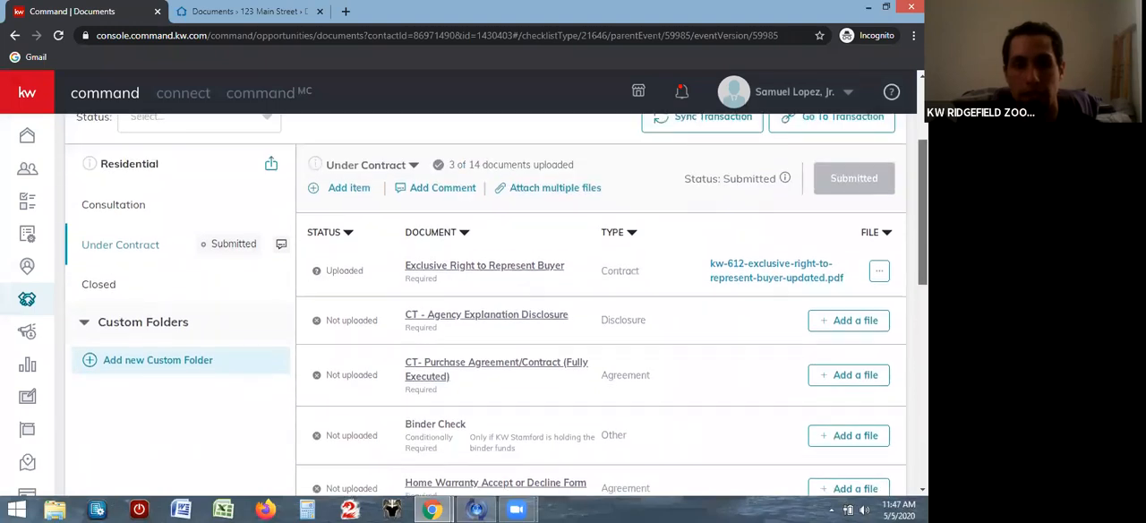
scroll(922, 215, up, 1)
scroll(922, 215, up, 1)
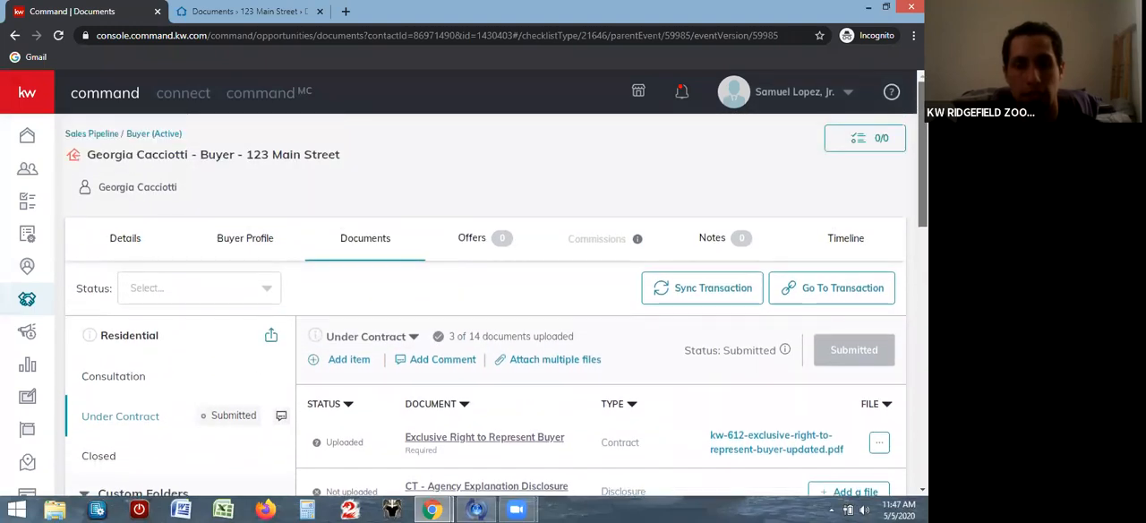
scroll(922, 215, down, 2)
scroll(496, 304, down, 1)
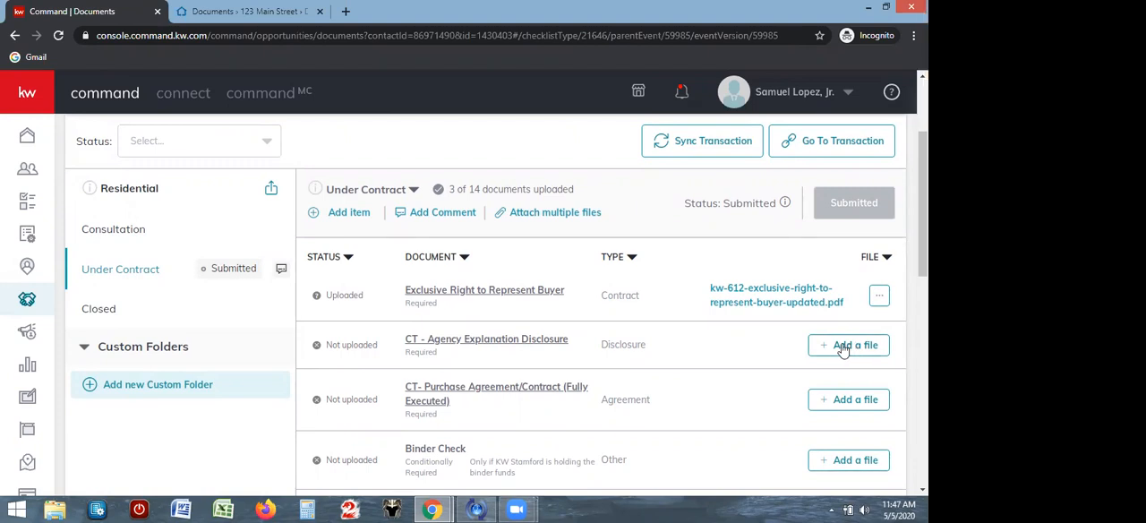
drag(923, 206, 923, 416)
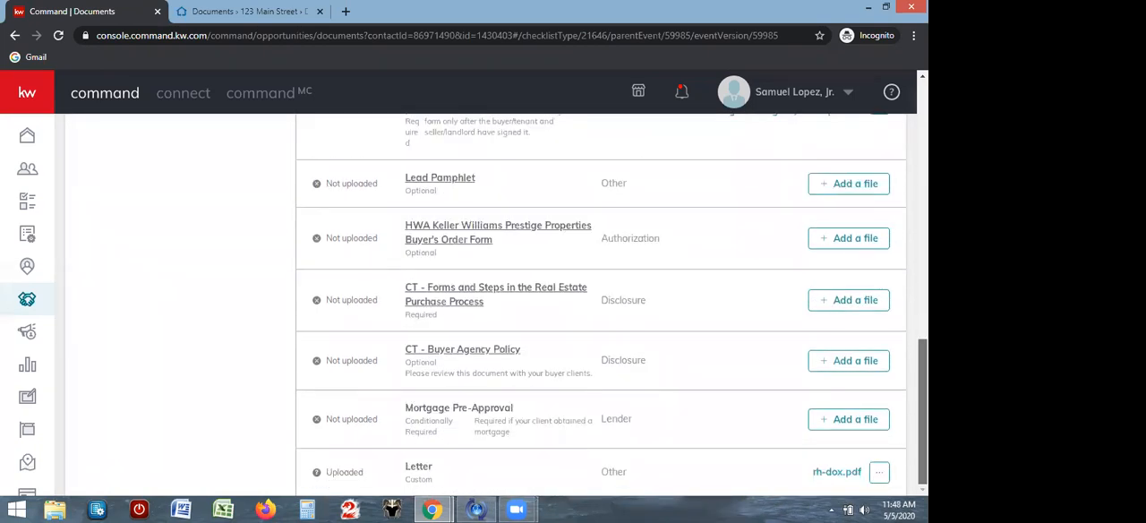
scroll(890, 243, up, 15)
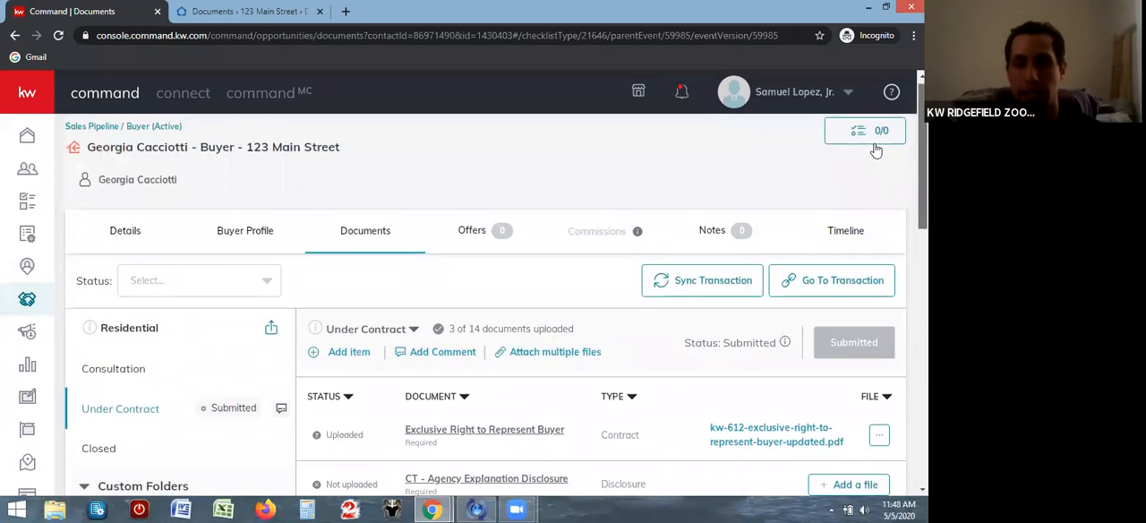
click(352, 351)
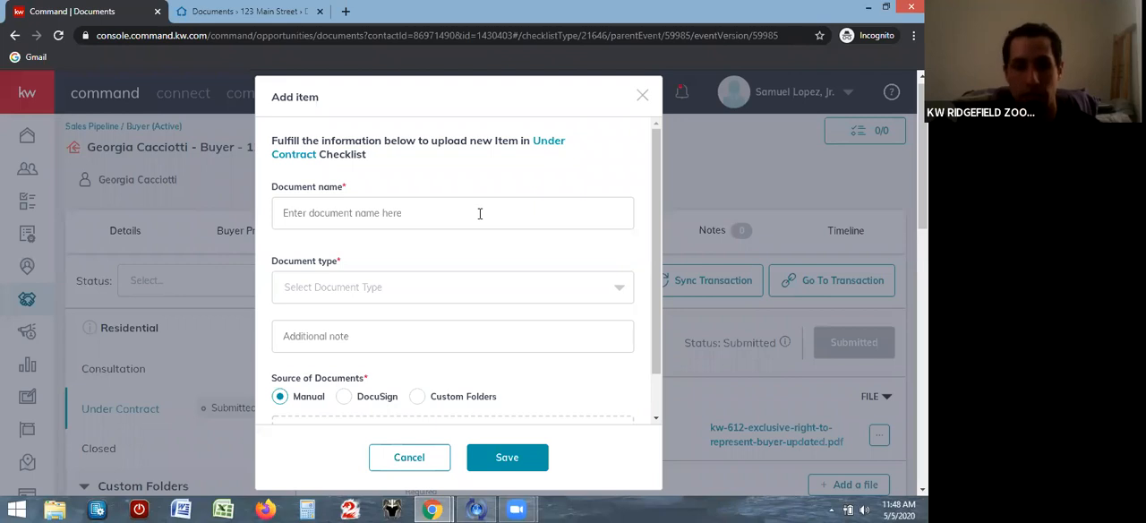
click(479, 213)
text(L)
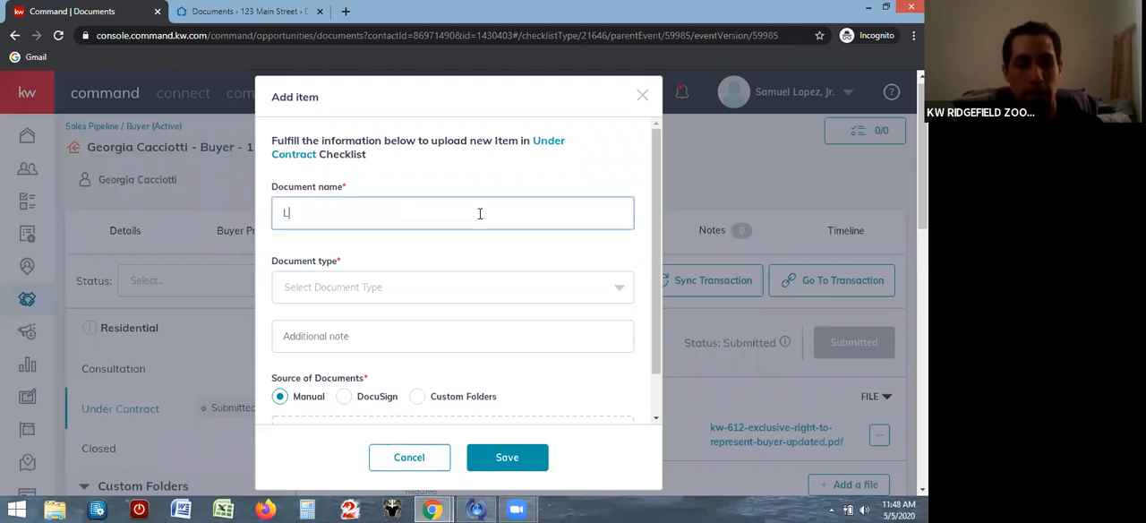
text(etter from Buyers)
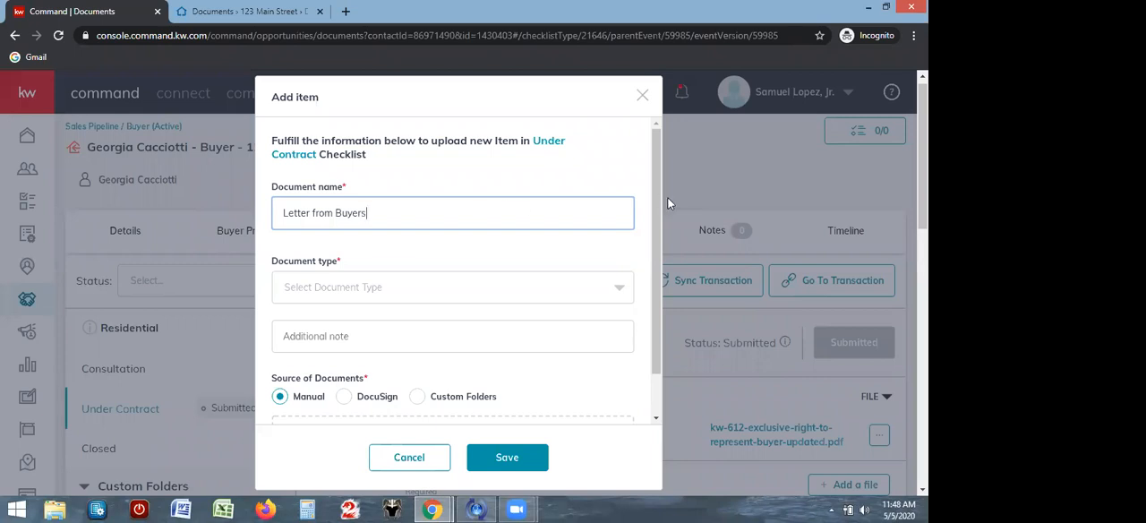
drag(657, 205, 656, 219)
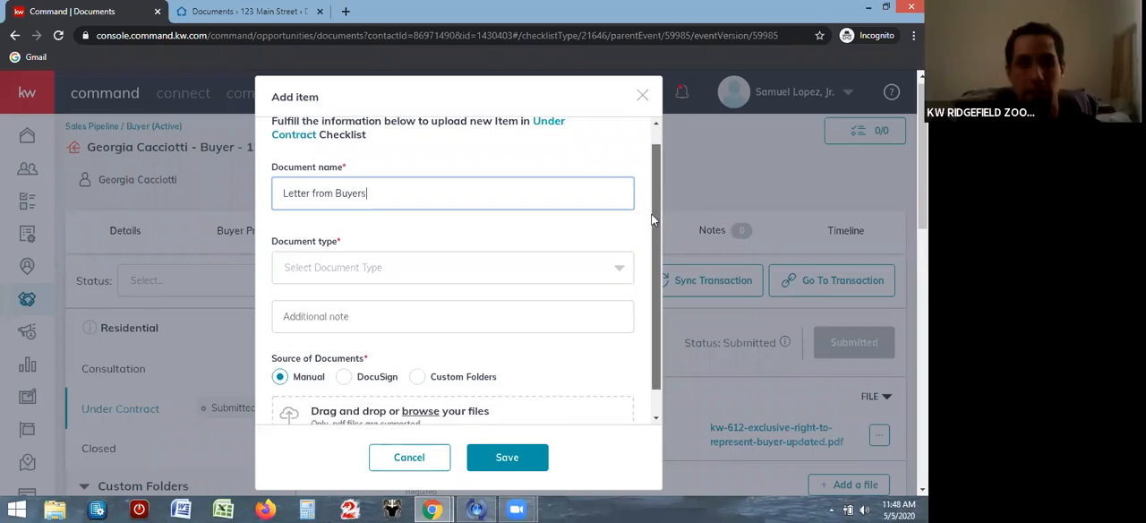
click(619, 269)
click(619, 269)
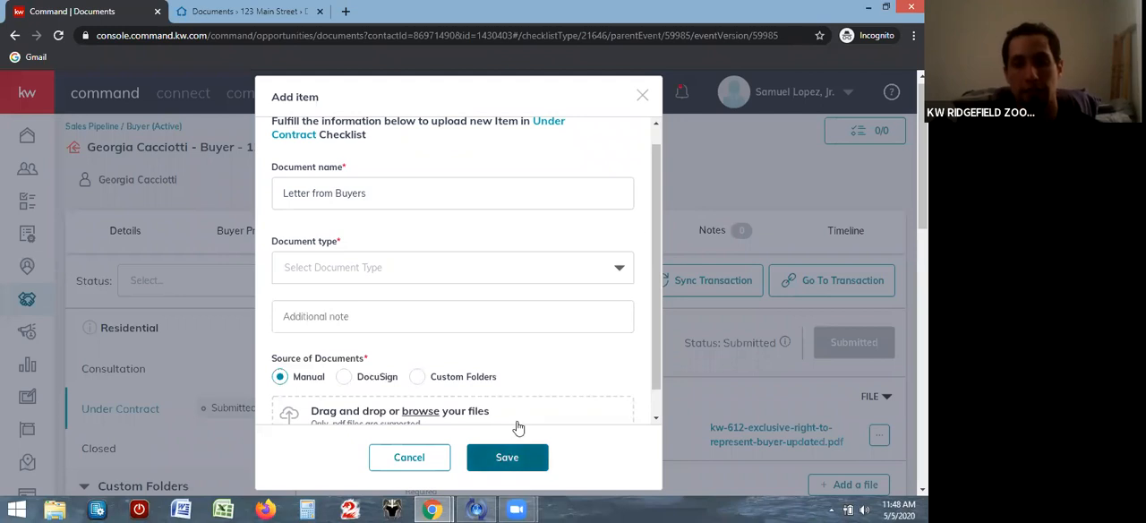
click(642, 95)
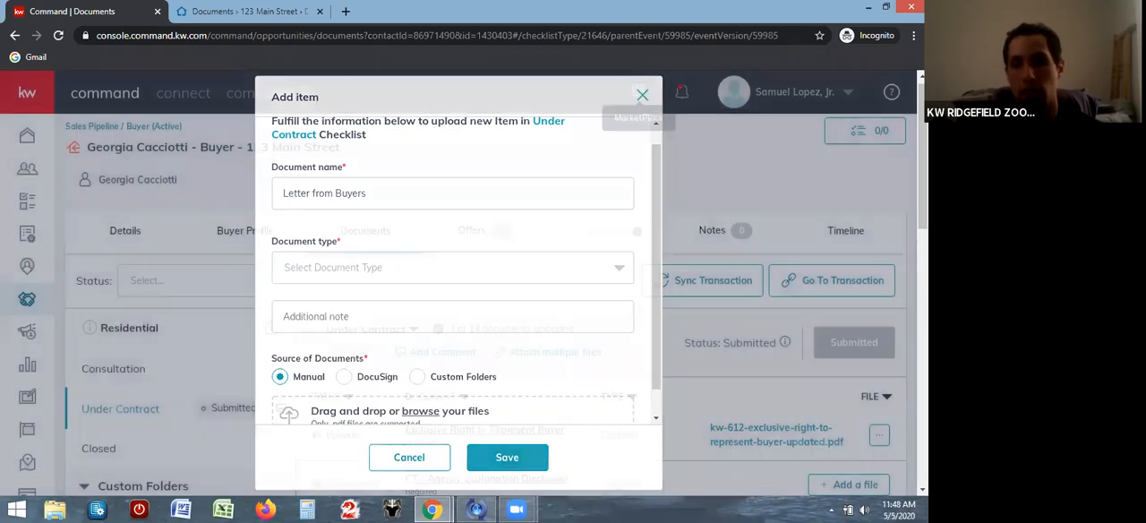
scroll(895, 447, down, 15)
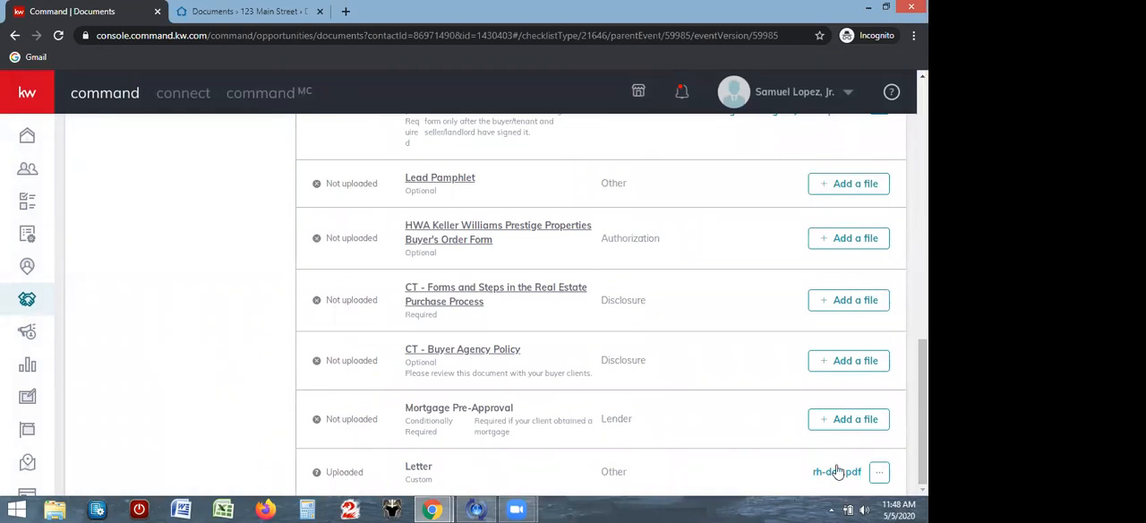
drag(922, 396, 900, 179)
scroll(899, 178, down, 1)
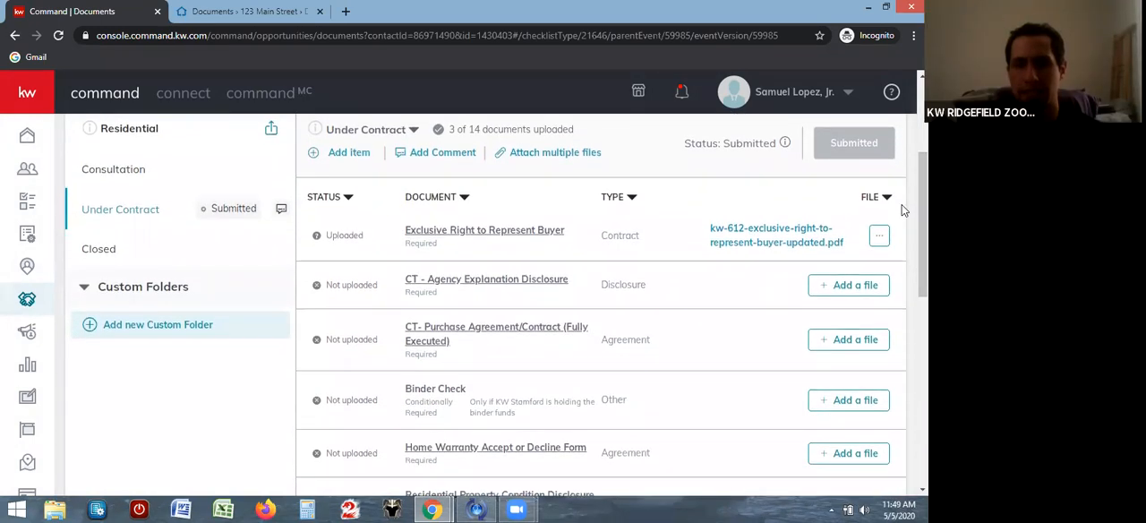
click(348, 155)
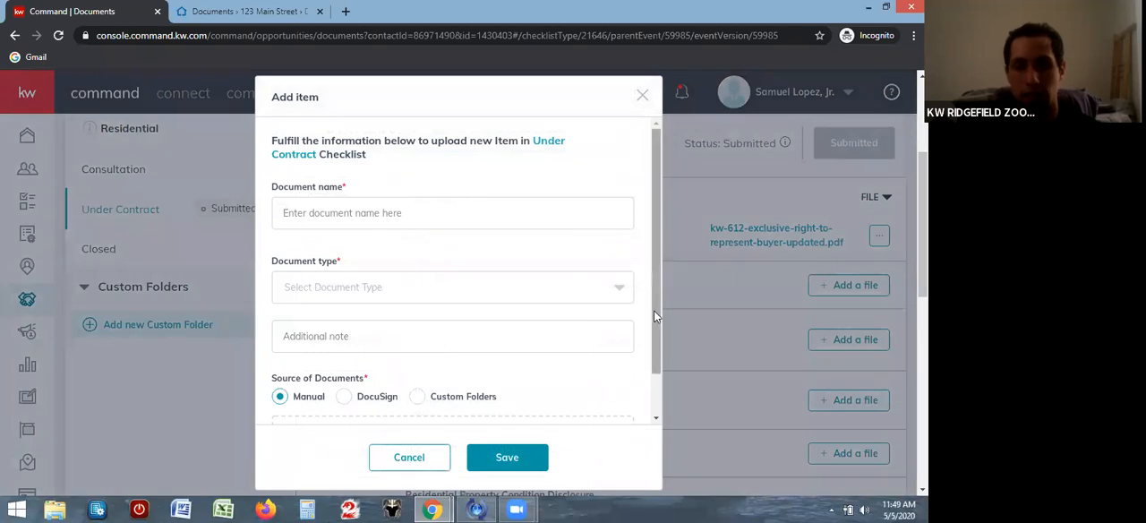
scroll(653, 309, down, 1)
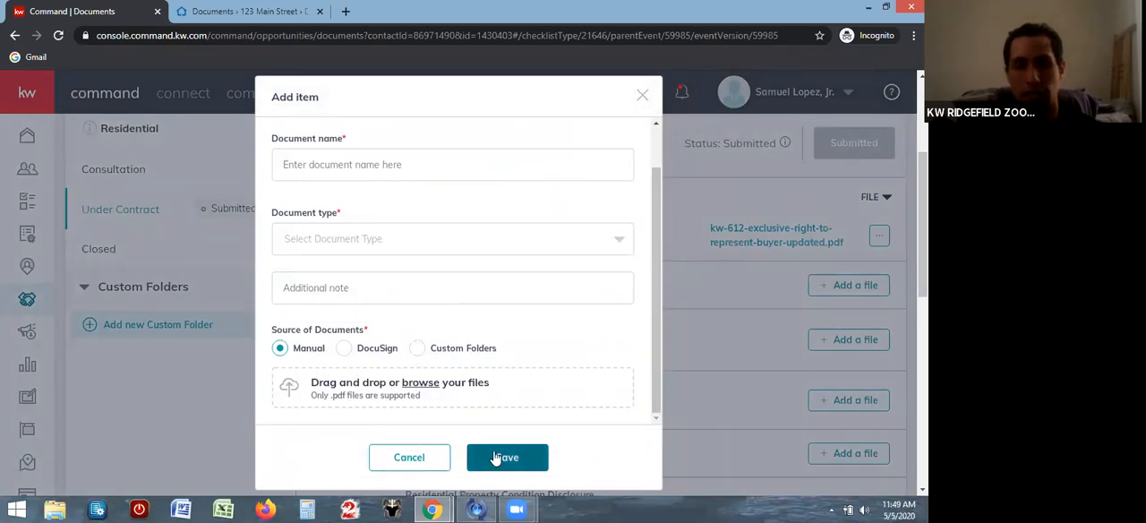
click(642, 95)
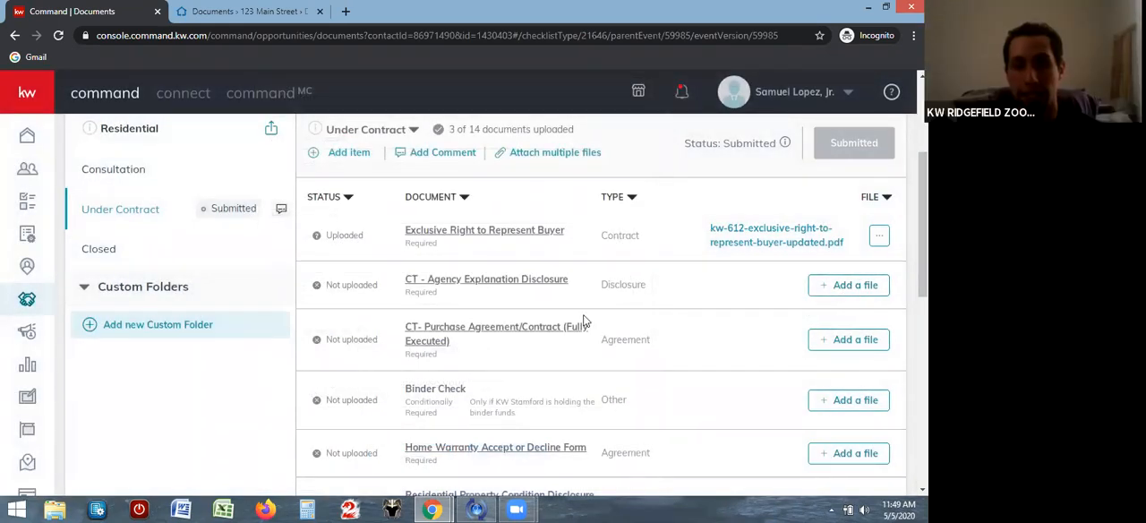
Assign the DocuSign file KW 612 - CT - Agency ExplanationDisclosure 2015.pdf to the CT - Agency Explanation Disclosure checklist item
click(842, 286)
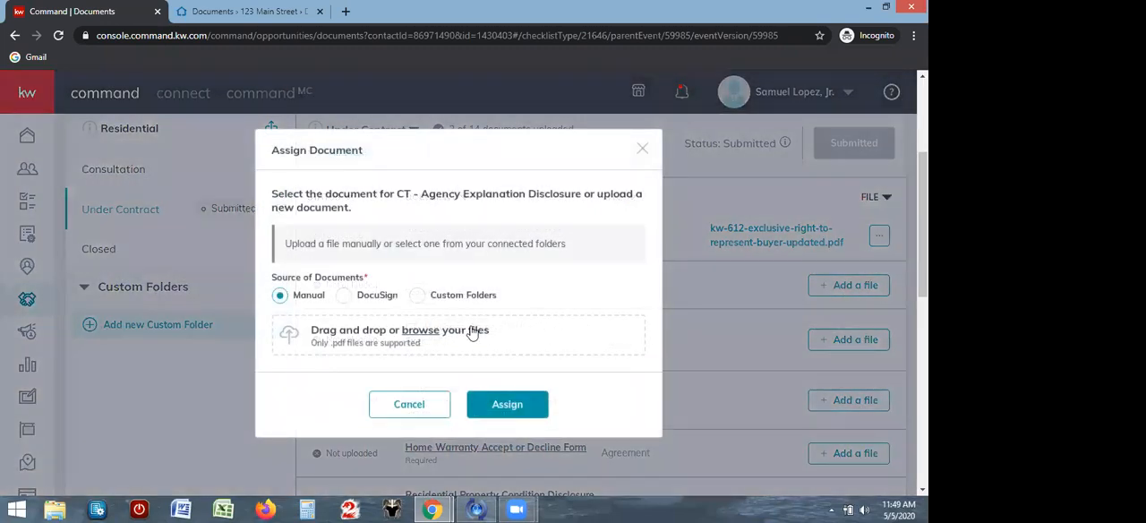
click(344, 298)
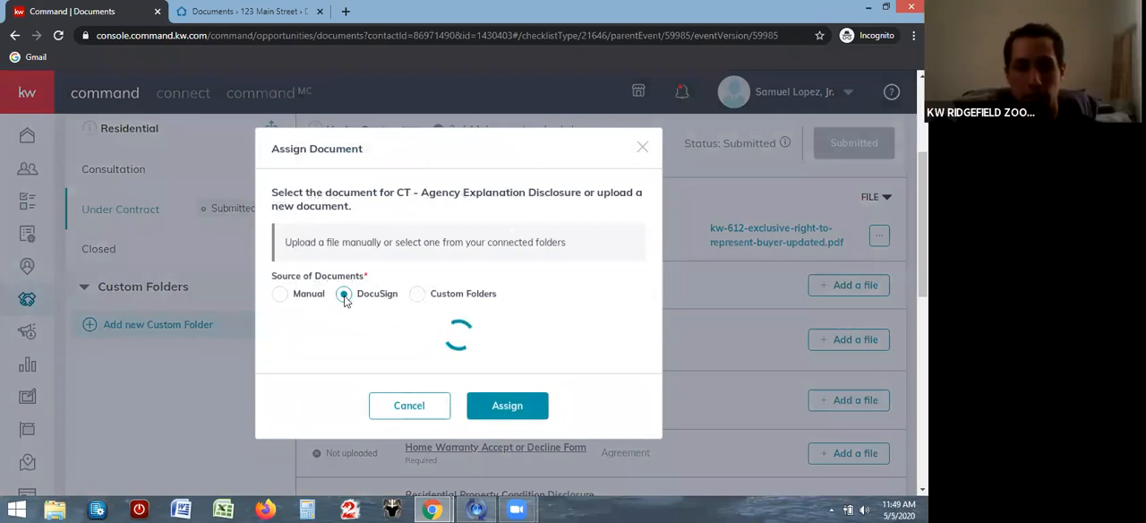
click(280, 330)
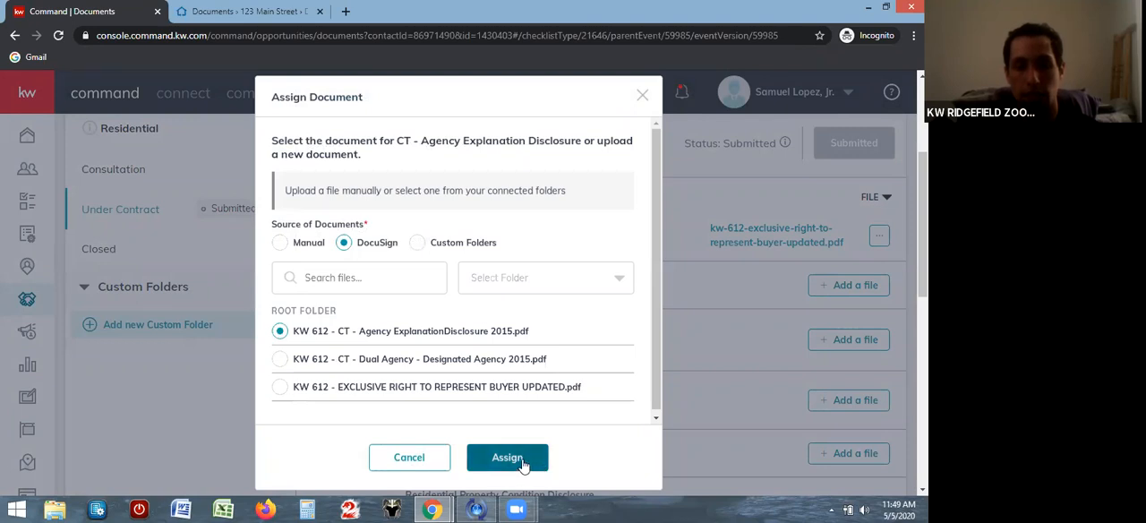
click(524, 464)
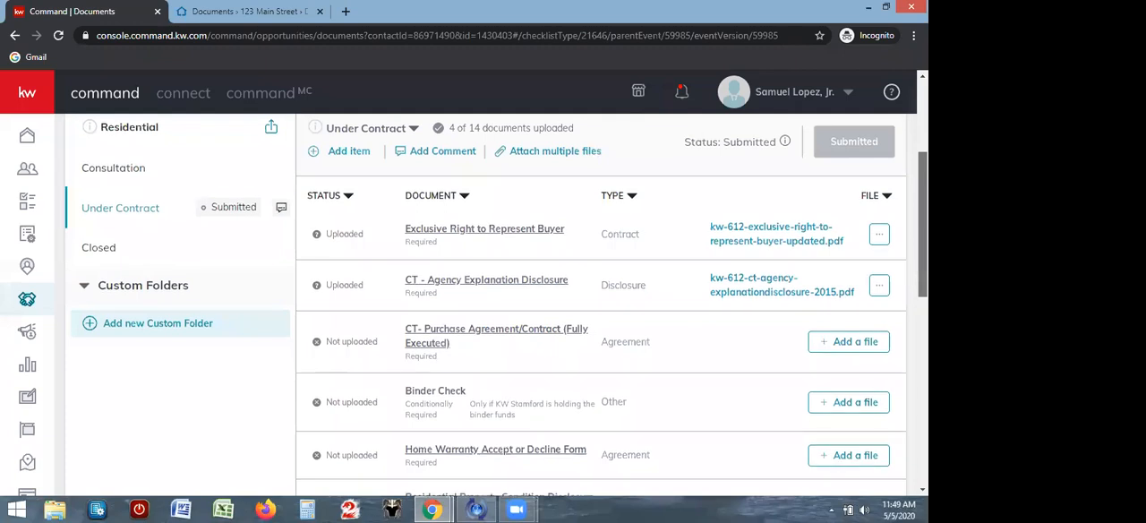
View the comments on the Under Contract checklist and close them without adding a reply
scroll(866, 285, down, 1)
scroll(495, 307, up, 1)
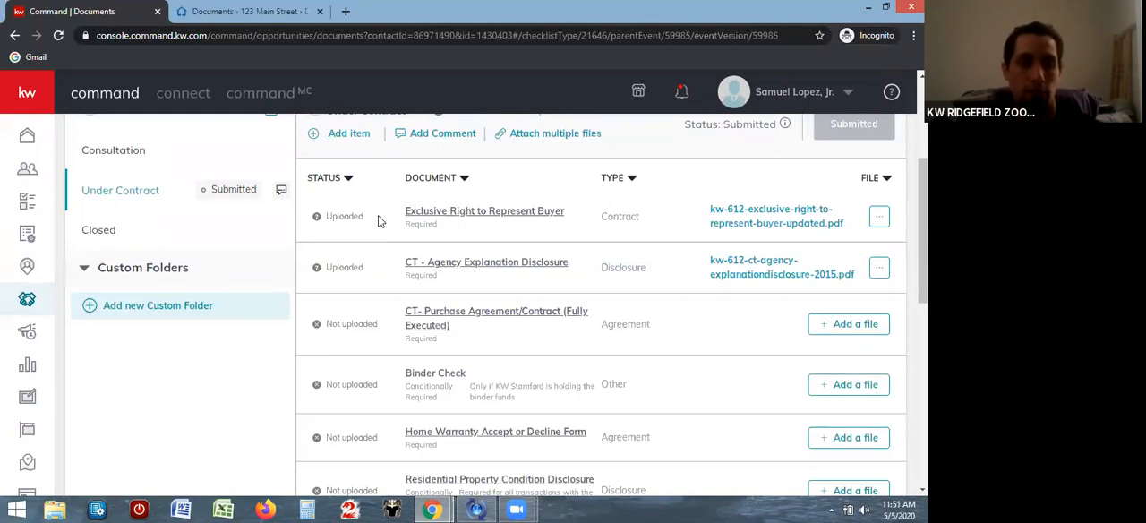
click(433, 133)
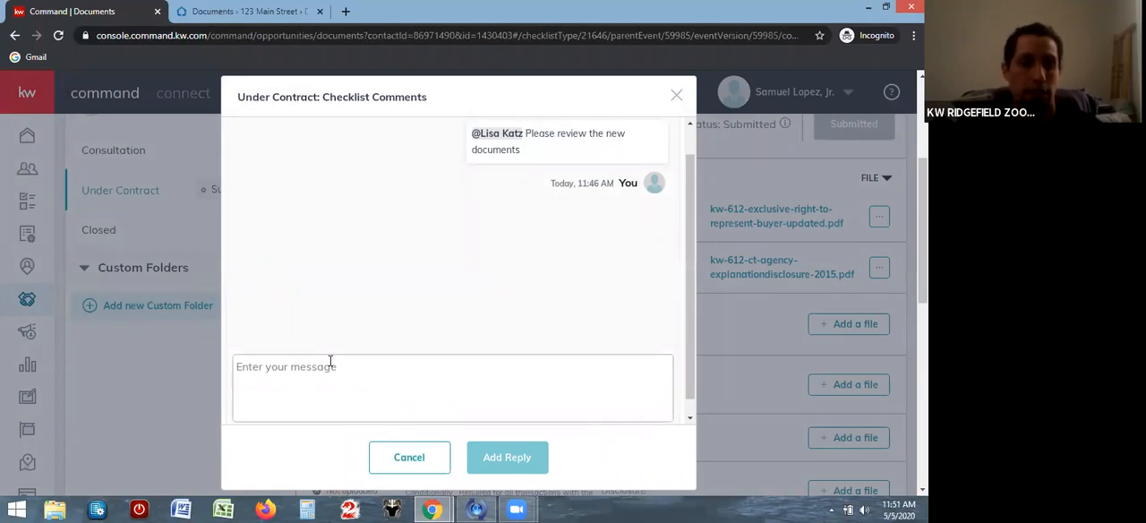
click(676, 97)
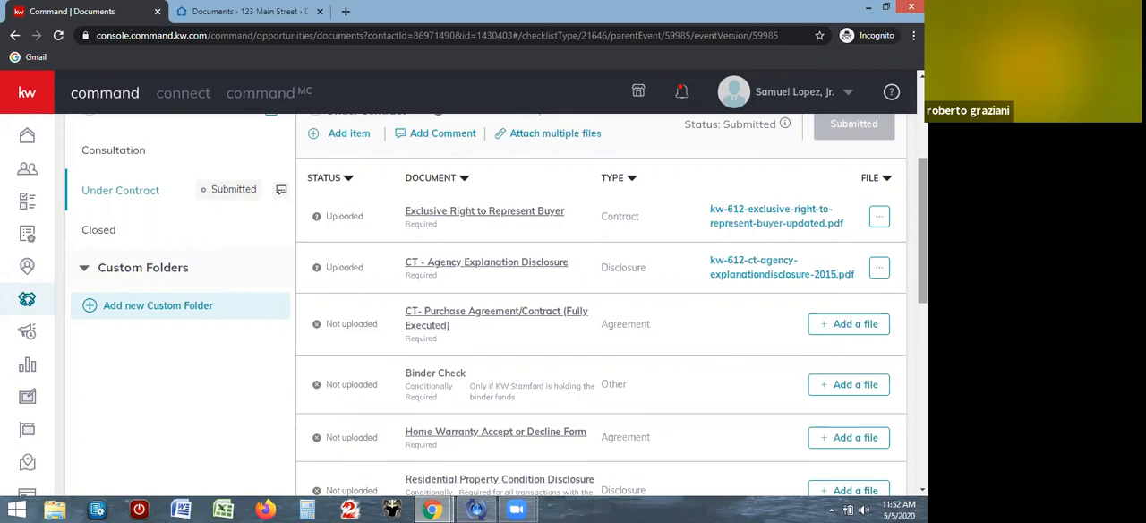
Check which file options are offered for the uploaded CT - Agency Explanation Disclosure document
scroll(496, 306, up, 3)
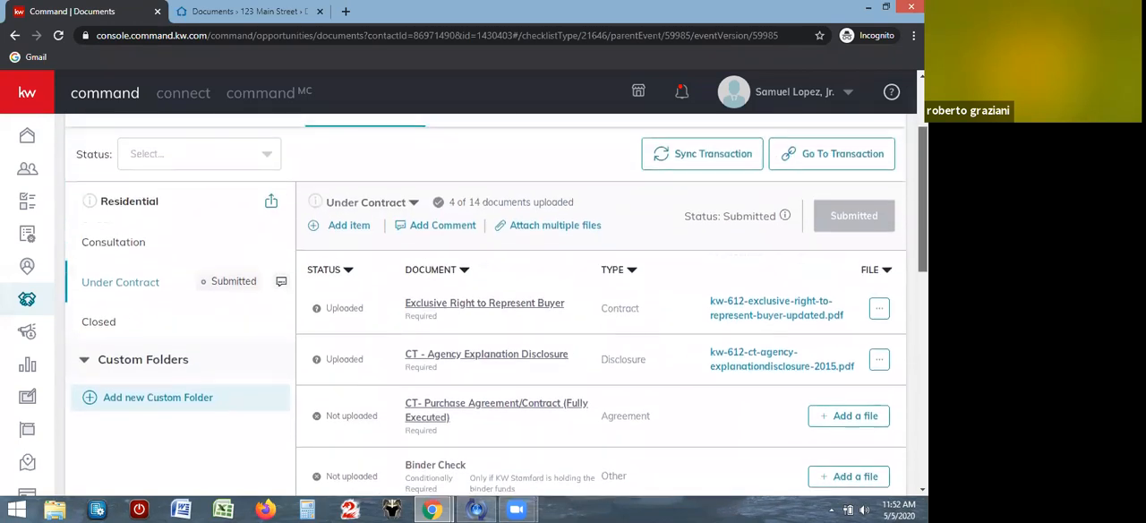
scroll(496, 306, up, 3)
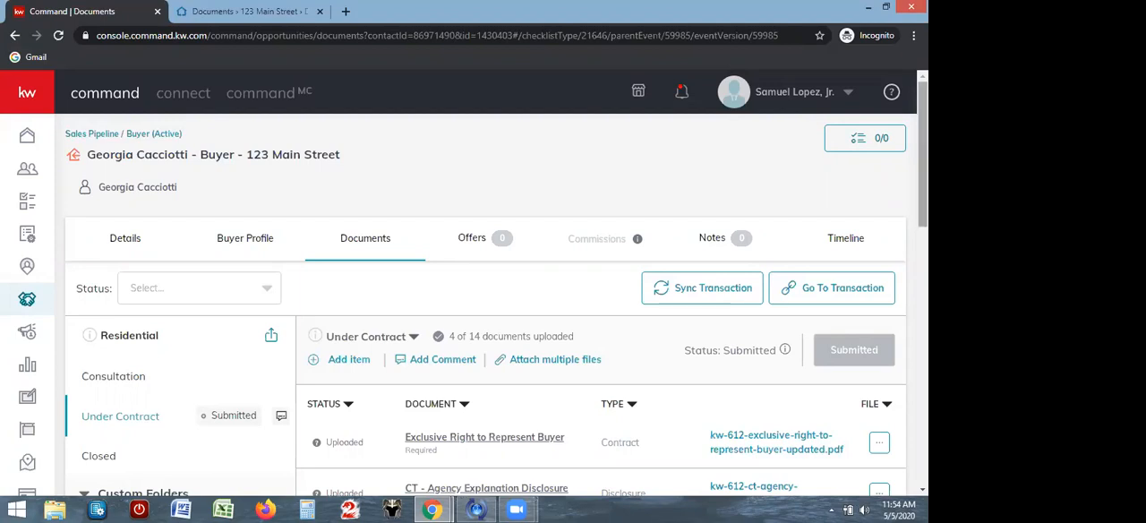
scroll(922, 179, down, 3)
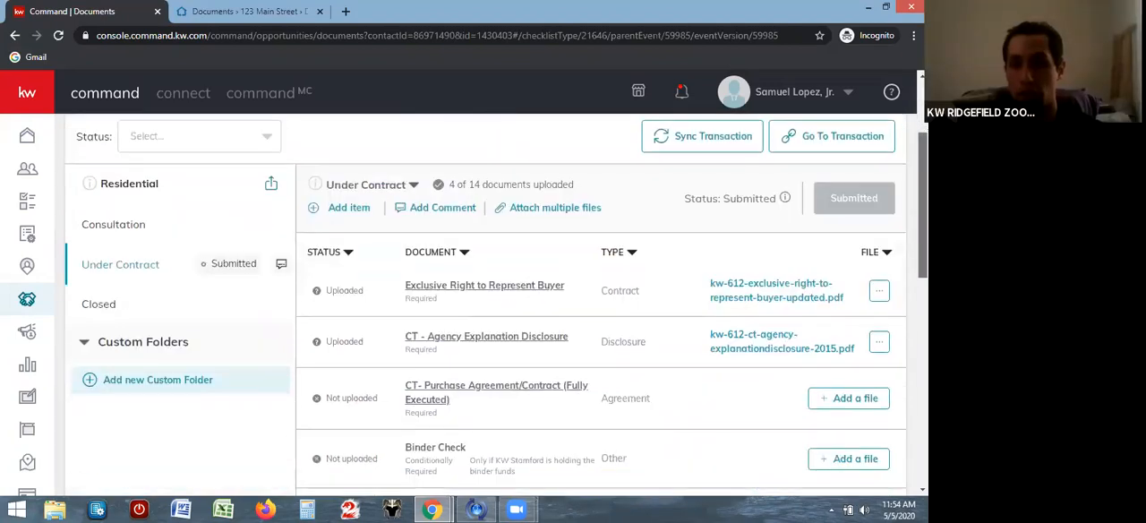
drag(922, 237, 922, 266)
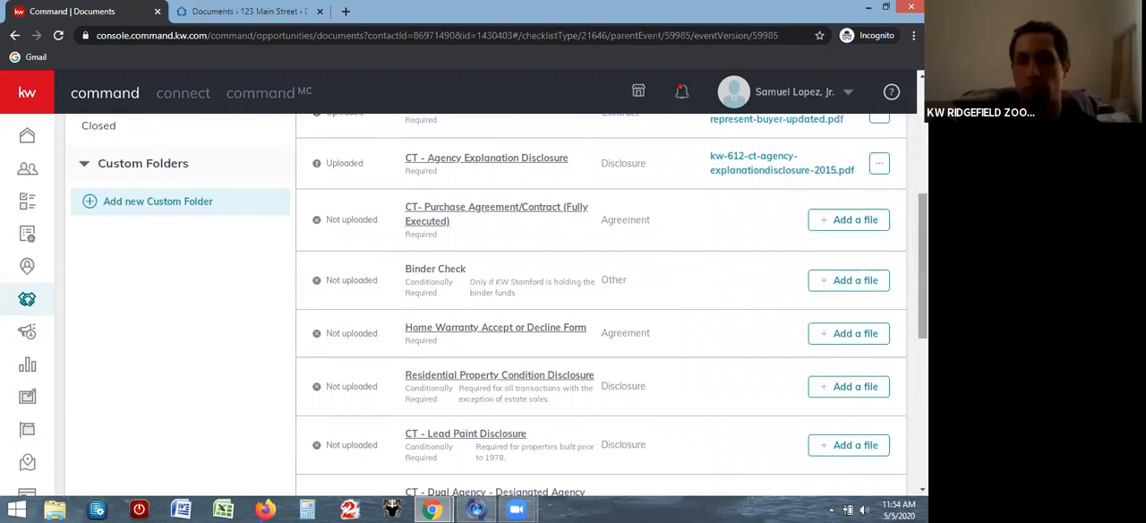
click(879, 170)
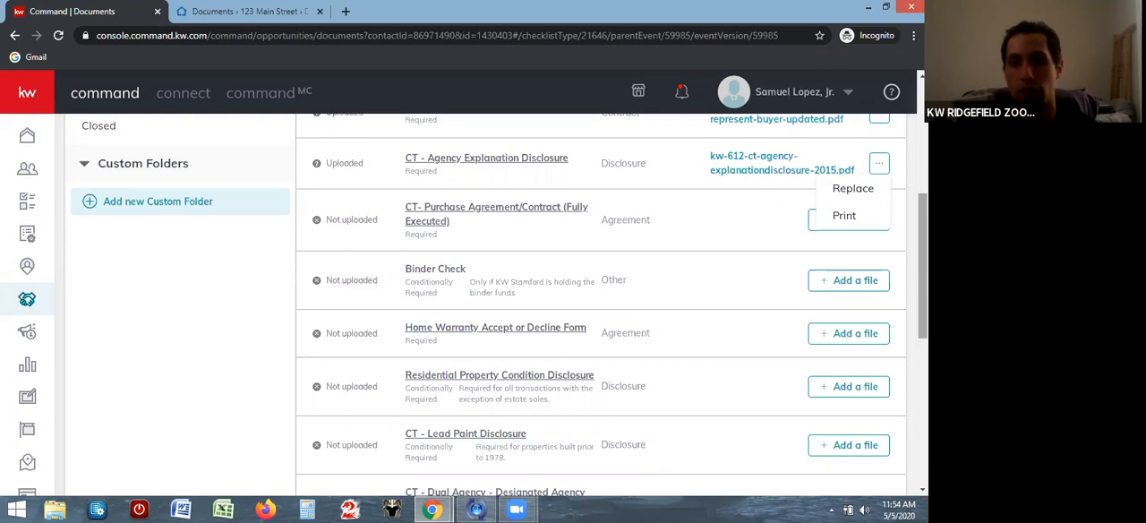
click(725, 221)
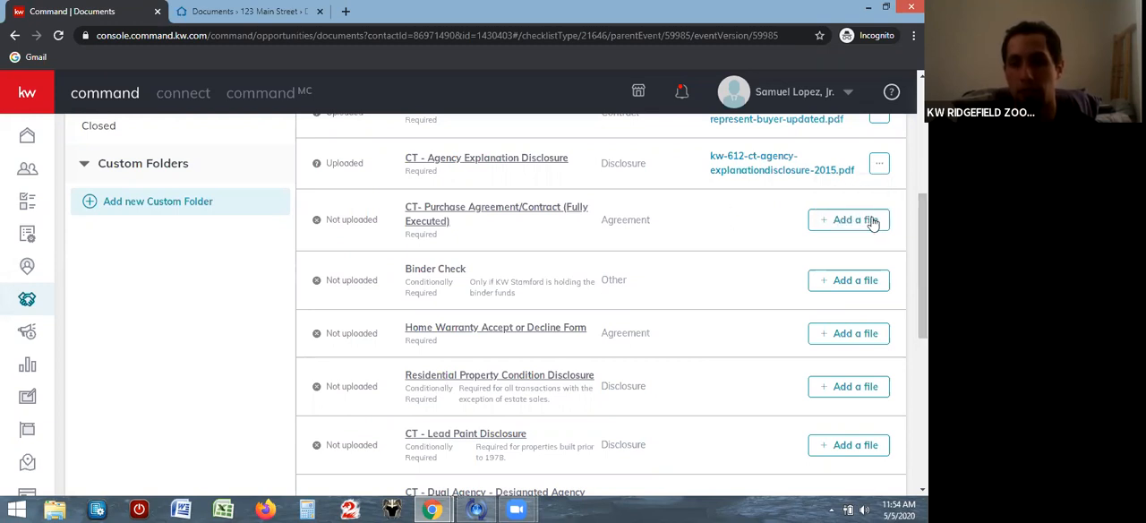
Review the upload status of the Under Contract documents, including the CT - Dual Agency - Designated Agency item
drag(923, 234, 923, 174)
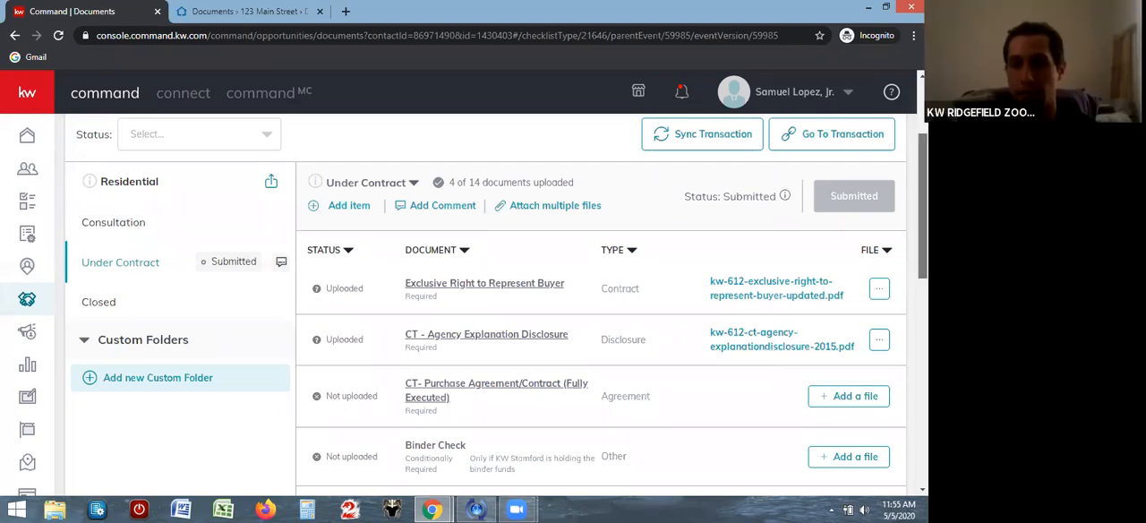
scroll(772, 355, down, 3)
scroll(600, 305, down, 3)
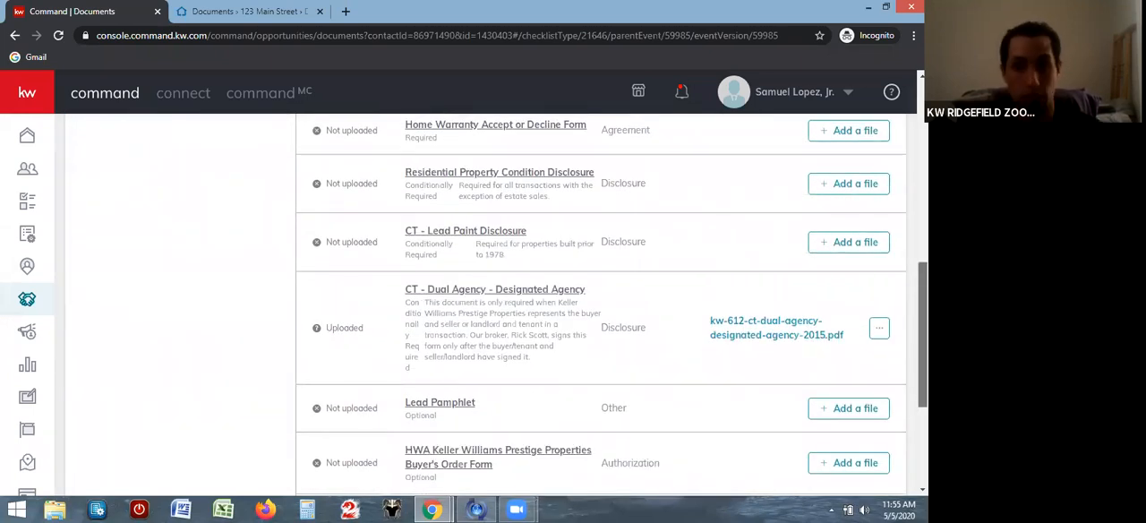
scroll(895, 295, up, 3)
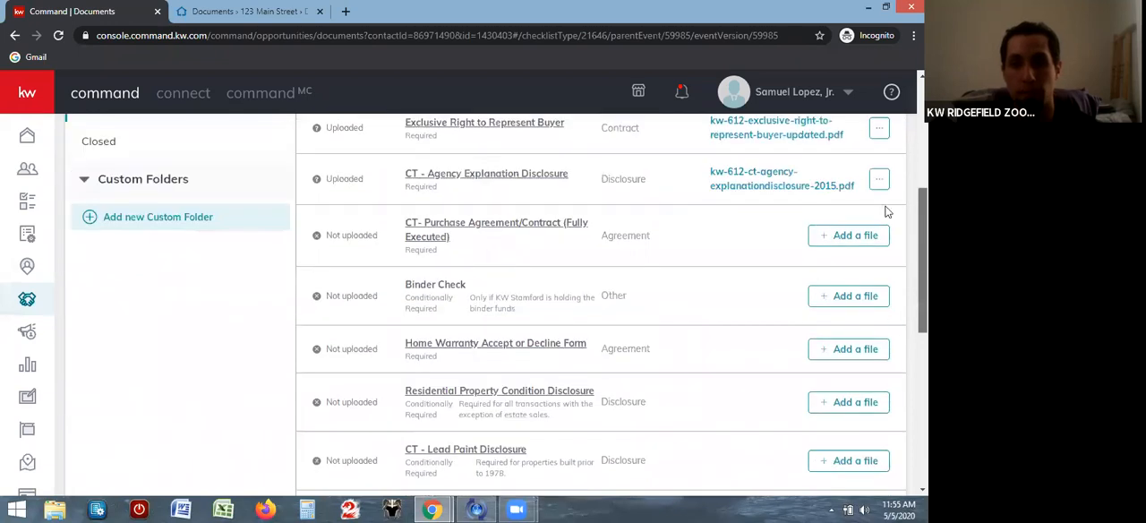
scroll(890, 204, up, 3)
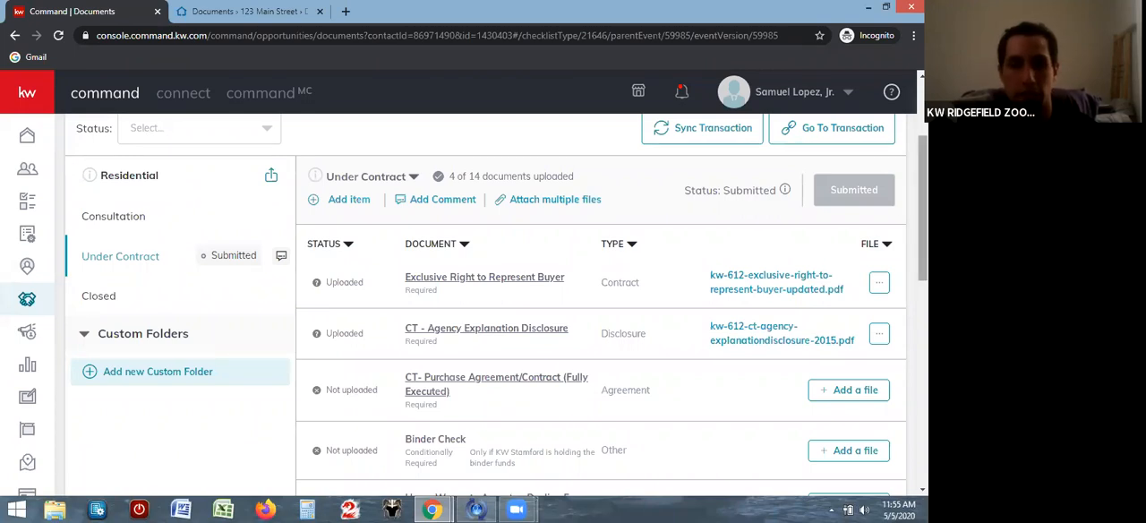
drag(922, 206, 922, 202)
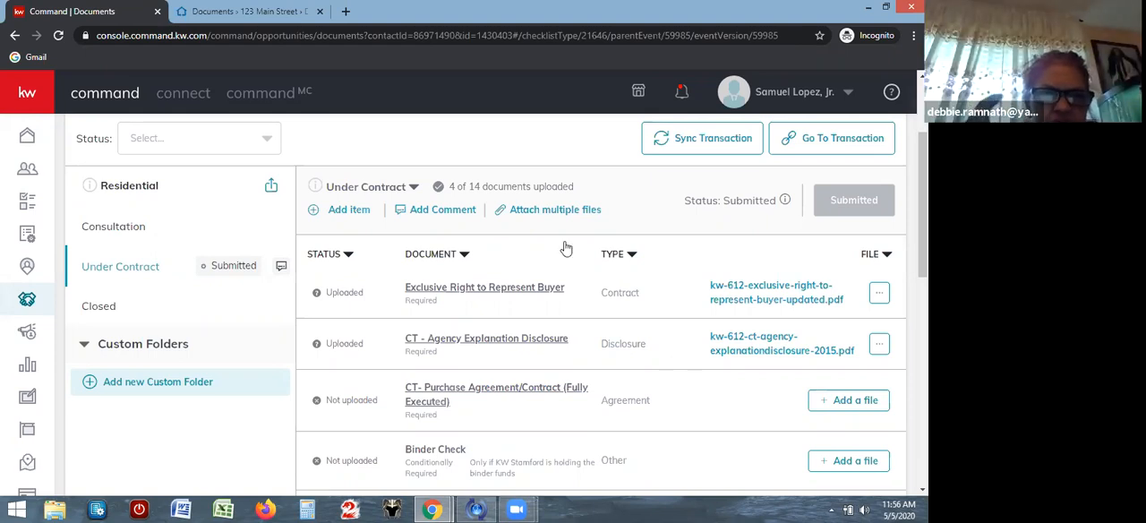
Switch to the DocuSign Rooms documents, select KW 612 - EXCLUSIVE RIGHT TO REPRESENT BUYER UPDATED, and view the sources for adding documents
click(246, 11)
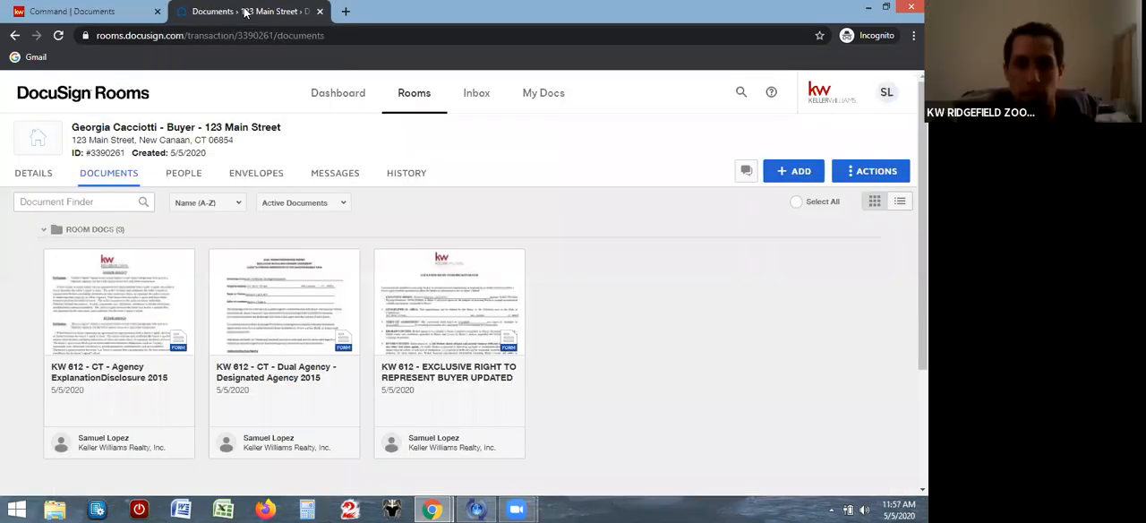
mouse_move(428, 280)
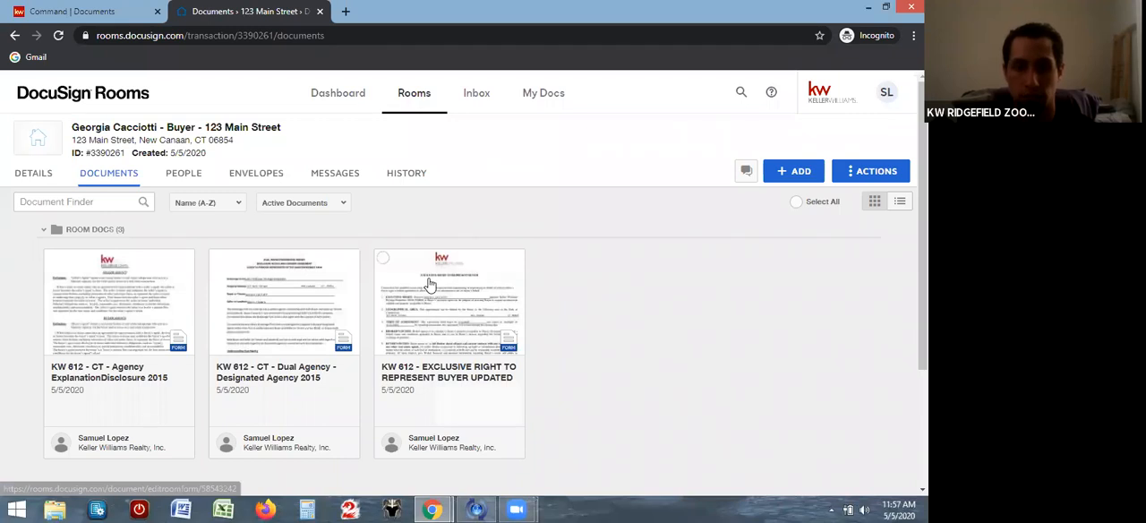
click(383, 260)
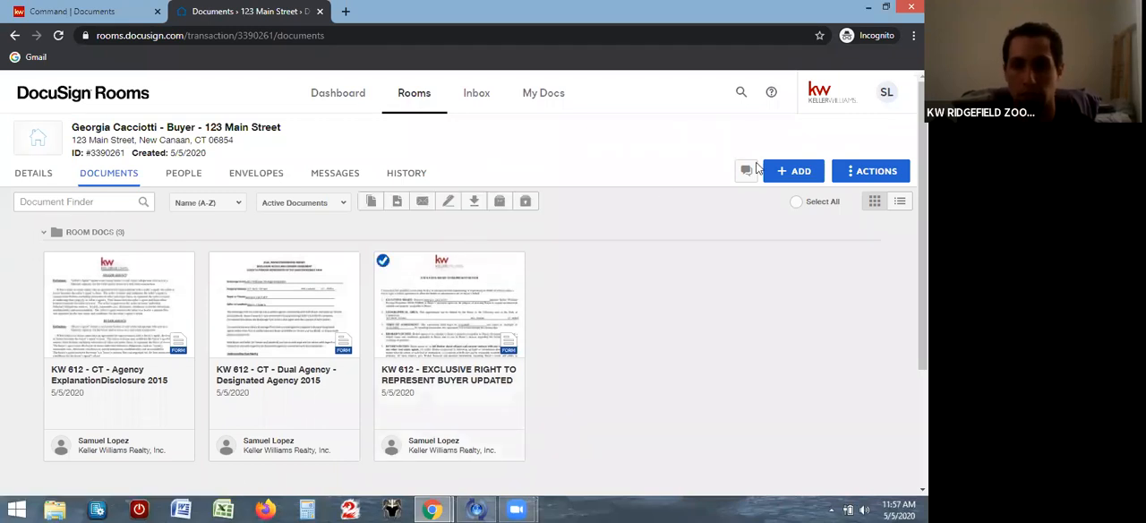
click(797, 175)
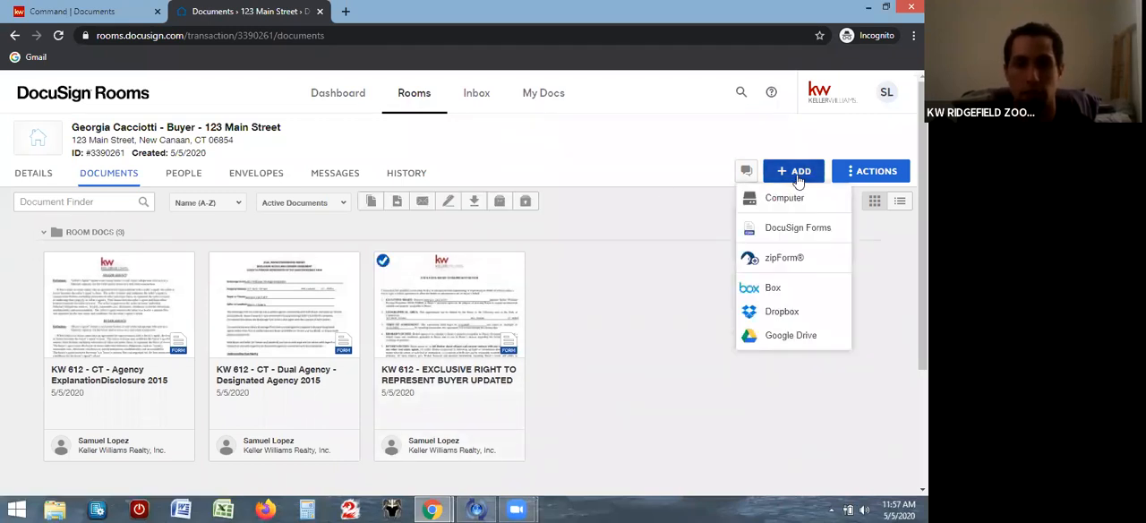
click(667, 243)
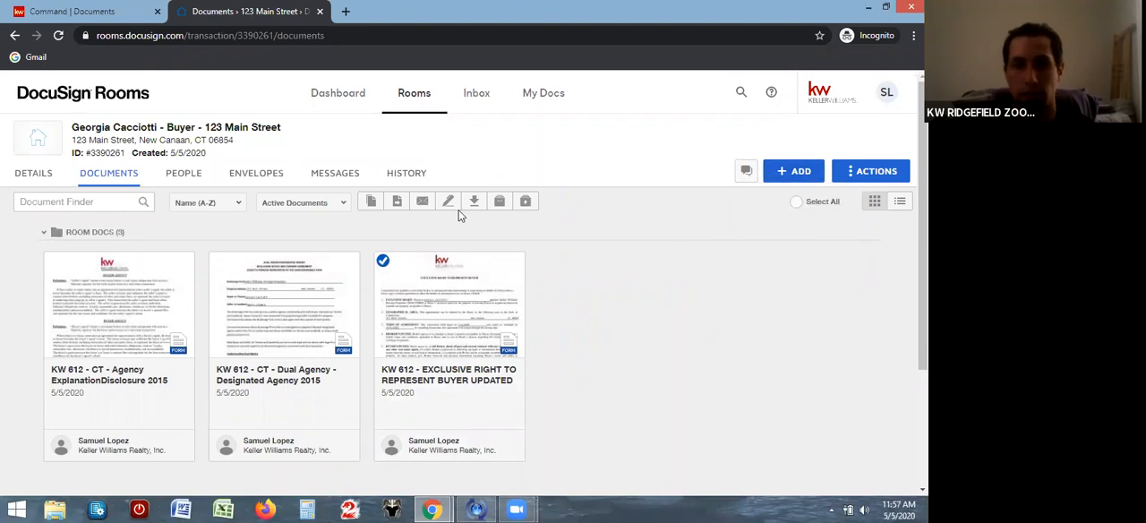
Start a signing envelope for the selected KW 612 - EXCLUSIVE RIGHT TO REPRESENT BUYER UPDATED form and open its pre-tagged recipient roles
click(448, 202)
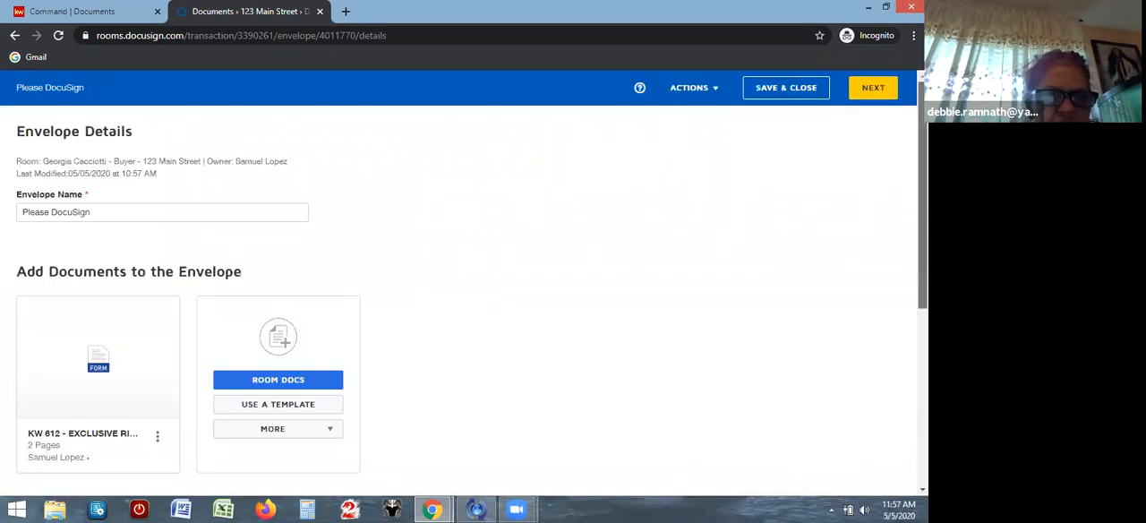
scroll(465, 295, down, 1)
scroll(466, 296, down, 2)
scroll(466, 296, down, 2)
scroll(466, 295, down, 1)
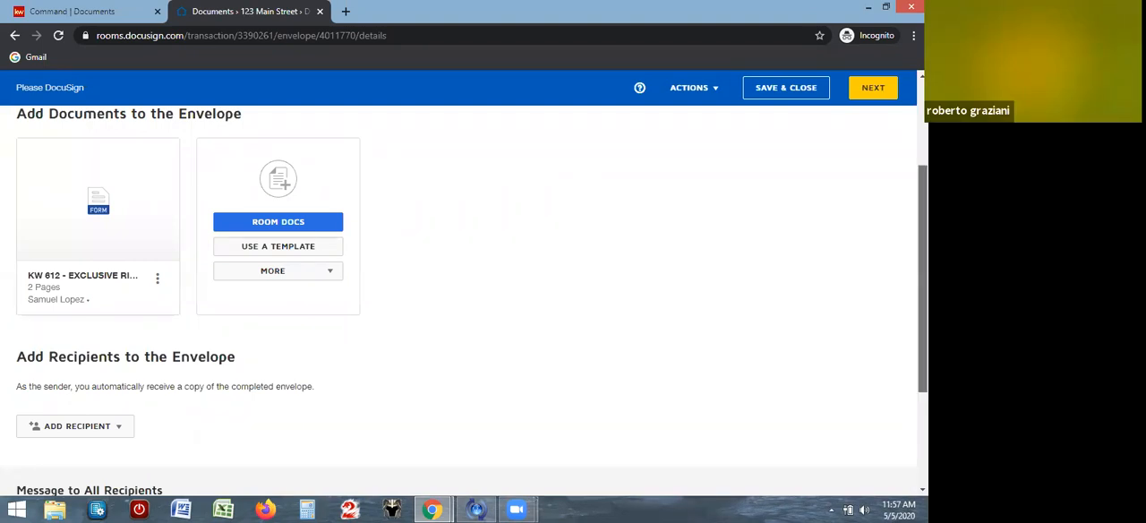
scroll(842, 231, down, 1)
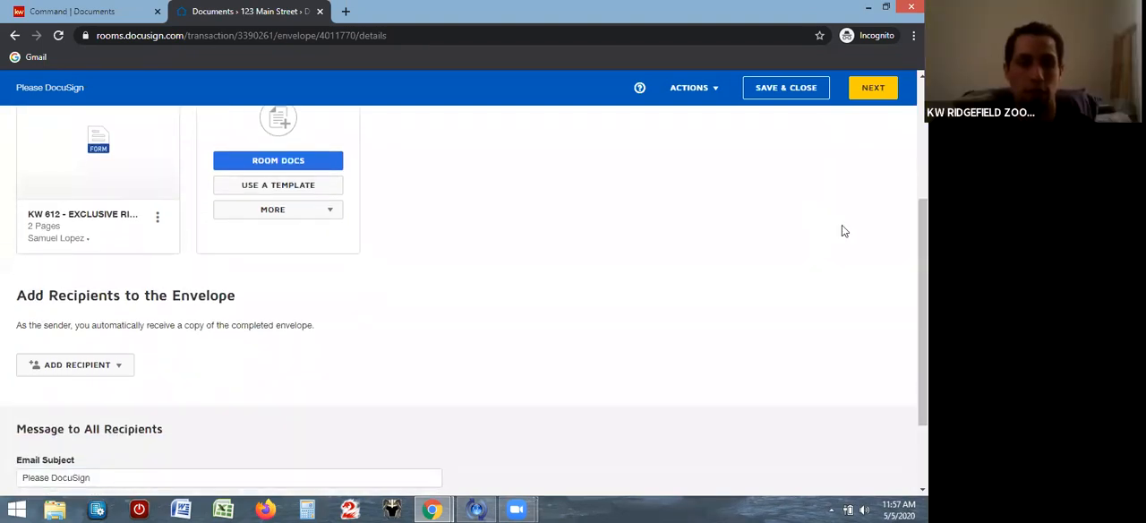
click(123, 368)
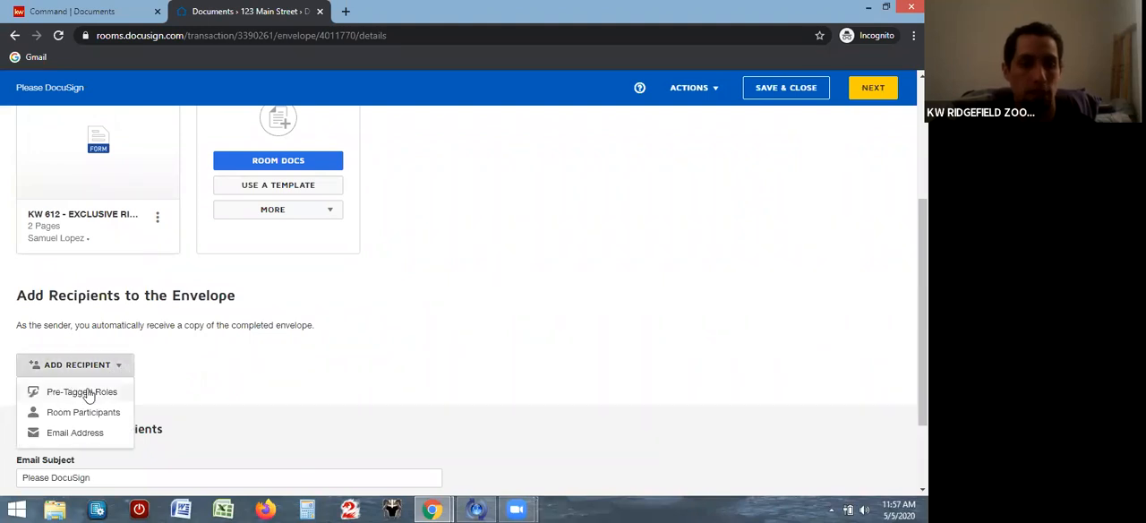
click(87, 392)
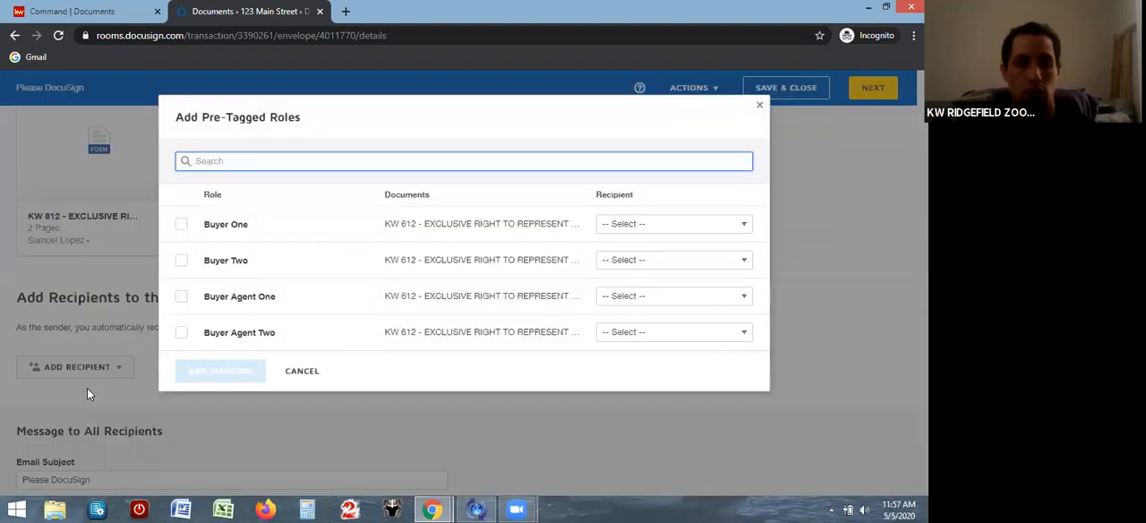
Add Buyer One and Buyer Two as envelope recipients, assigning the matching room participant to each role
click(180, 224)
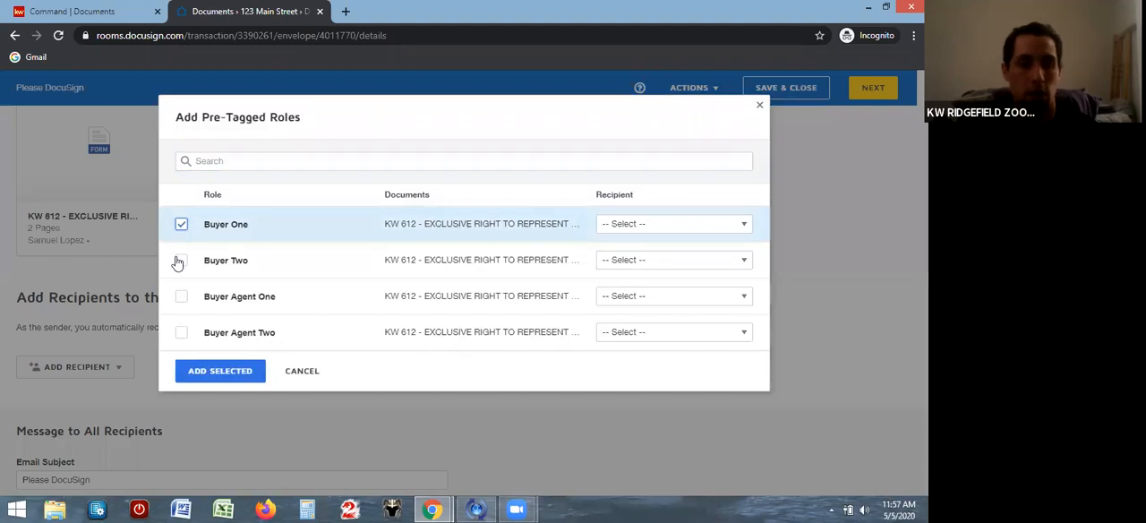
click(180, 263)
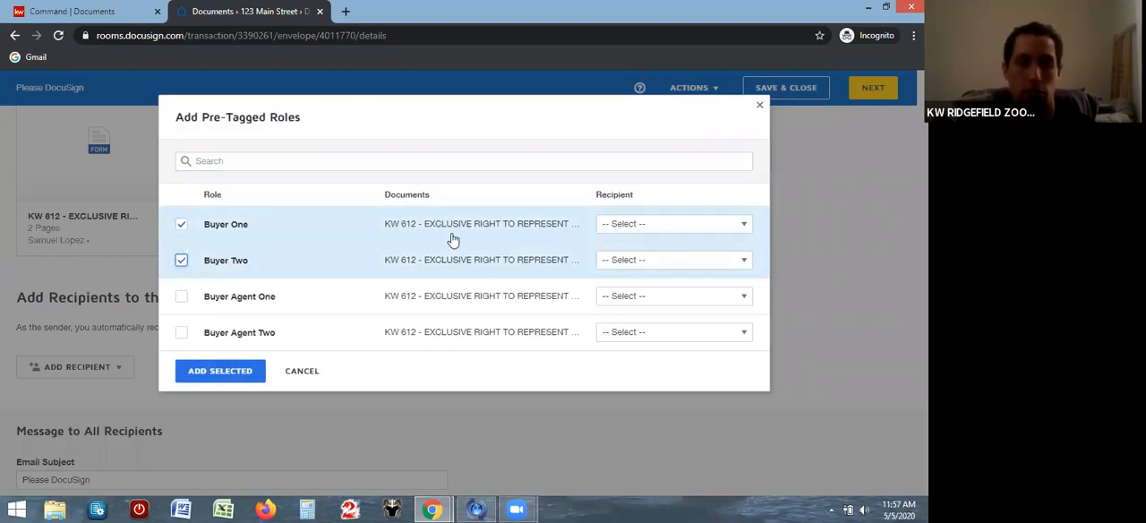
click(742, 227)
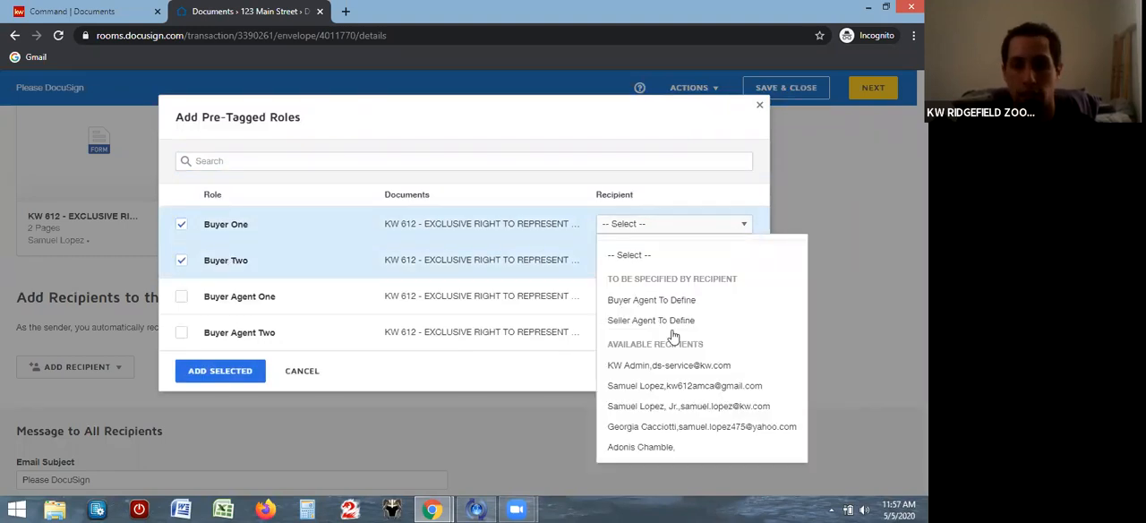
click(667, 427)
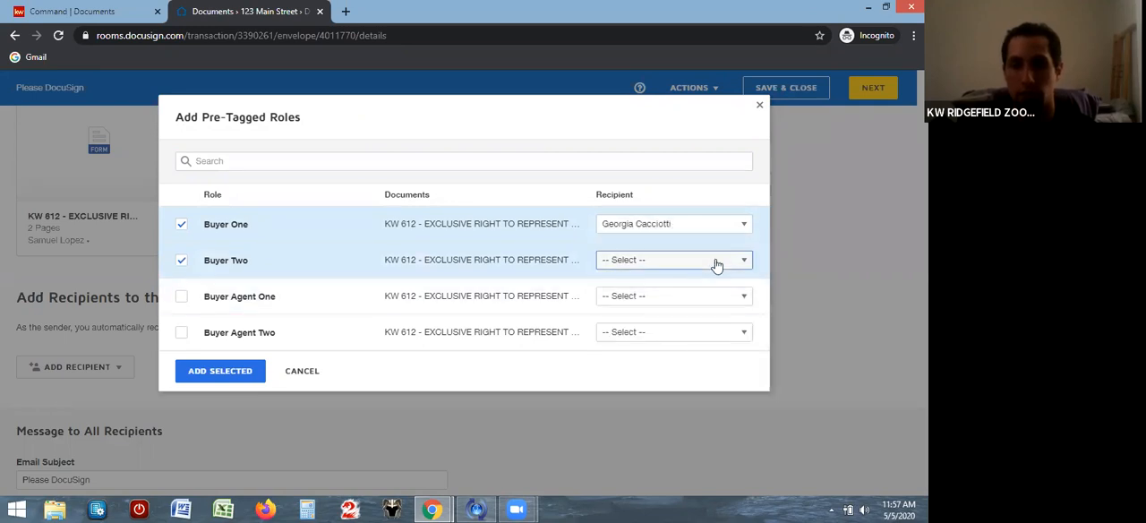
click(743, 259)
click(639, 483)
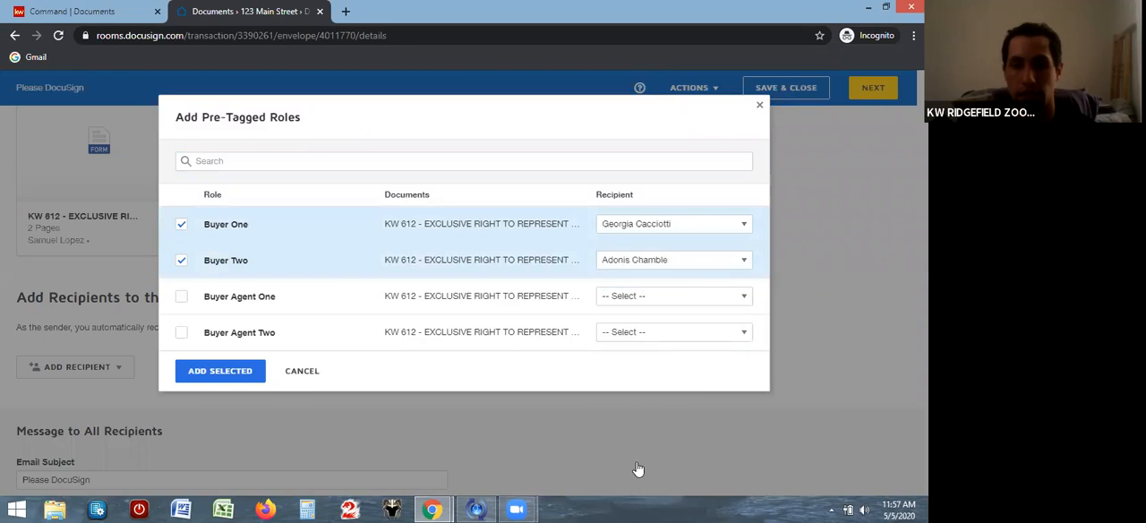
click(237, 369)
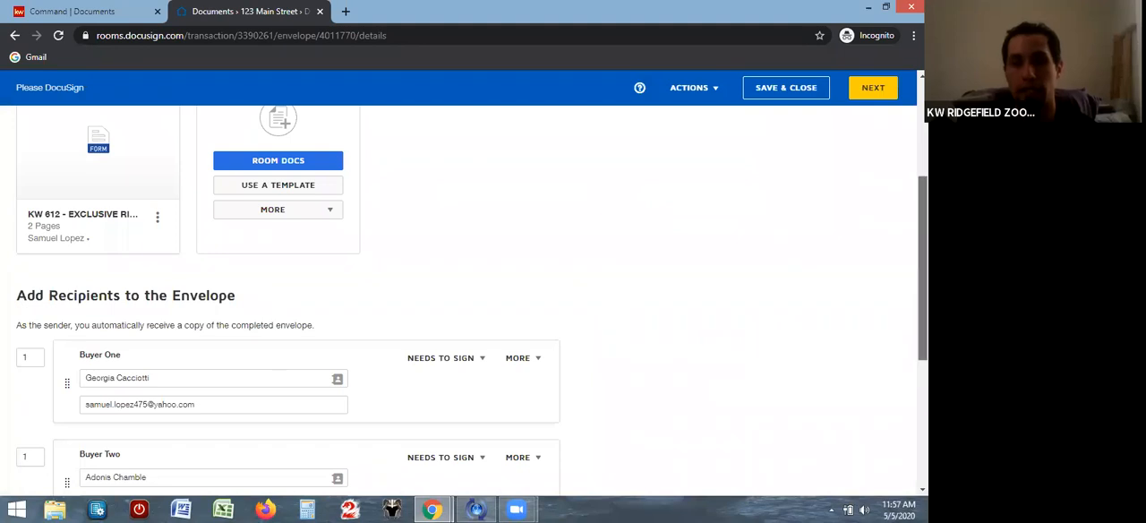
Fill in the e-mail address of the Buyer Two recipient
drag(922, 268, 923, 322)
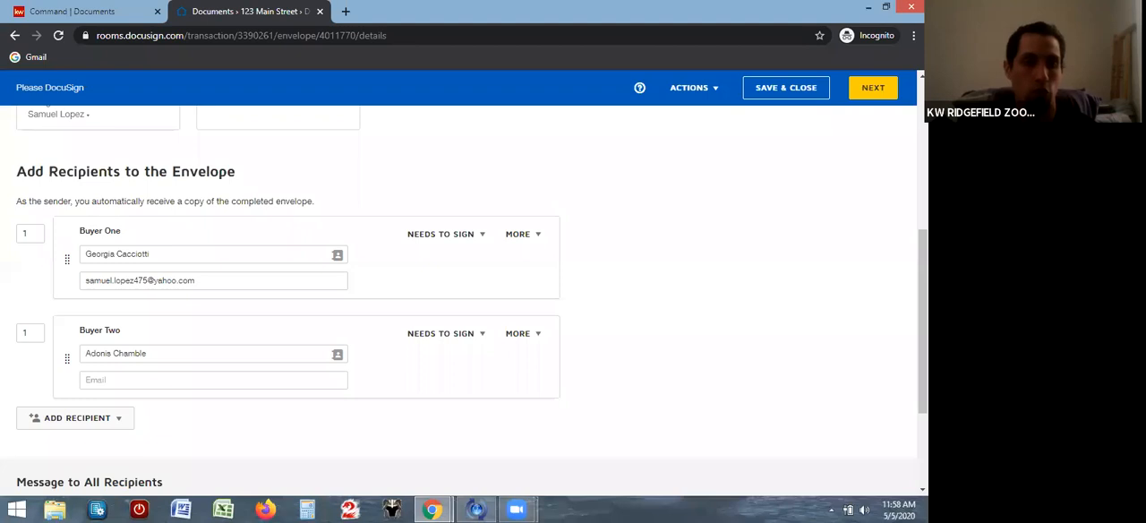
click(226, 380)
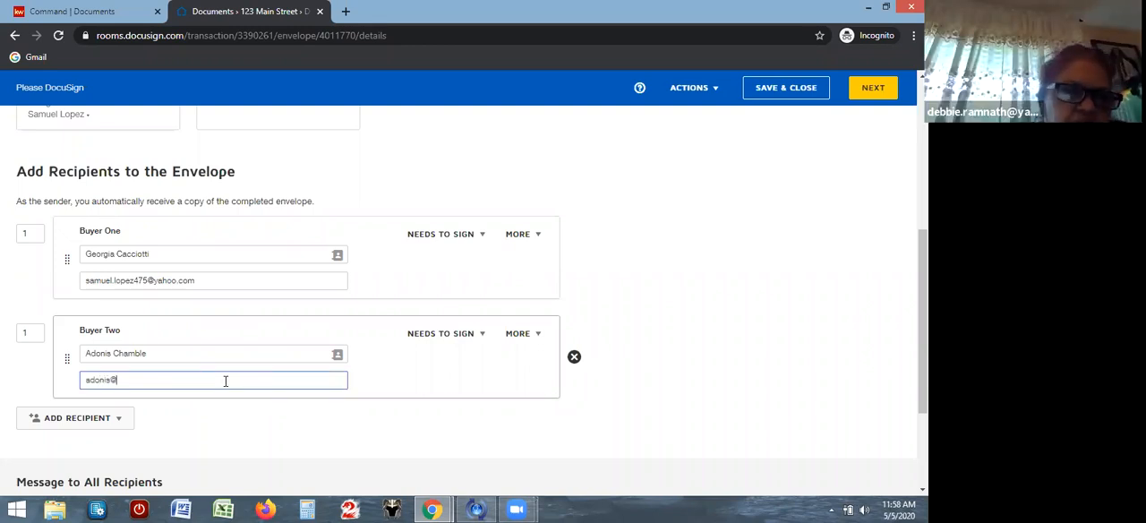
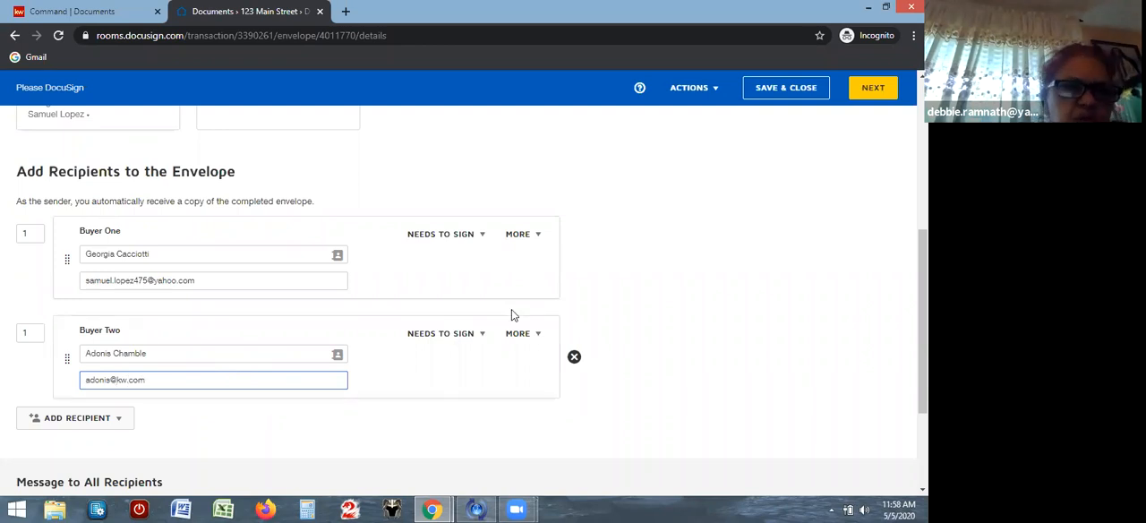
click(606, 284)
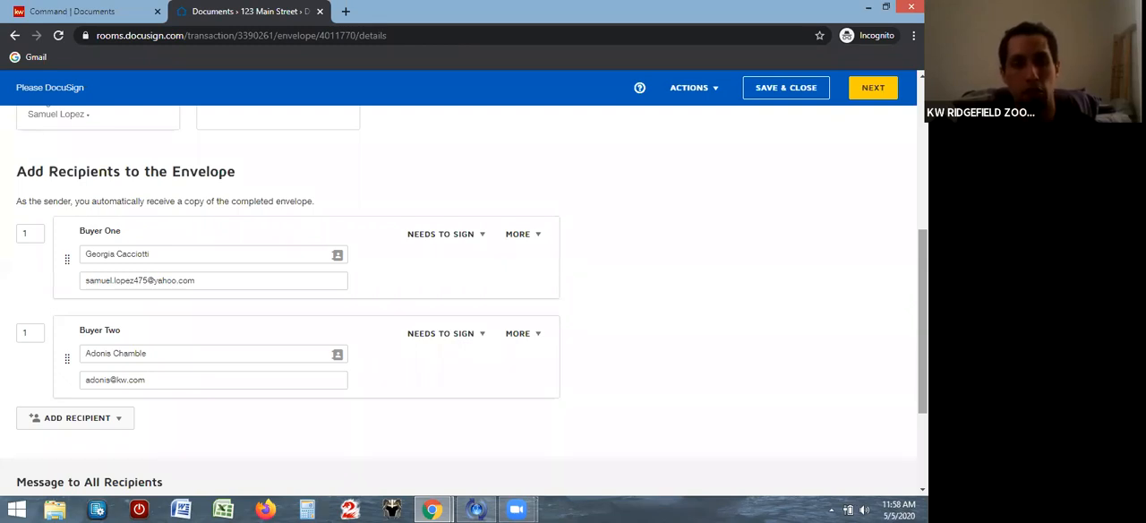
Switch to KW Command, start a new Listing opportunity from the opportunities dashboard, and choose the existing buyer as its client
click(93, 12)
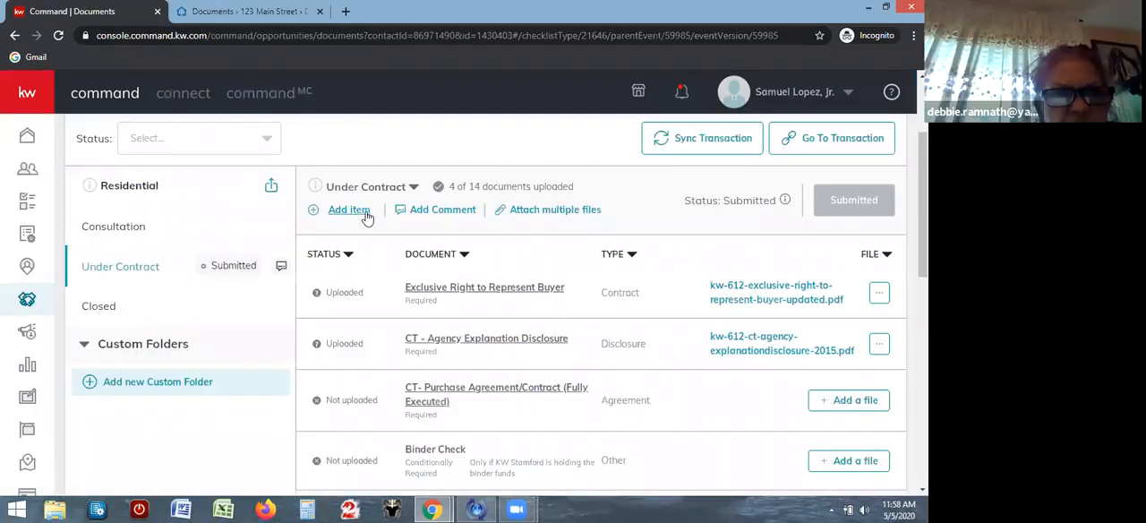
click(27, 299)
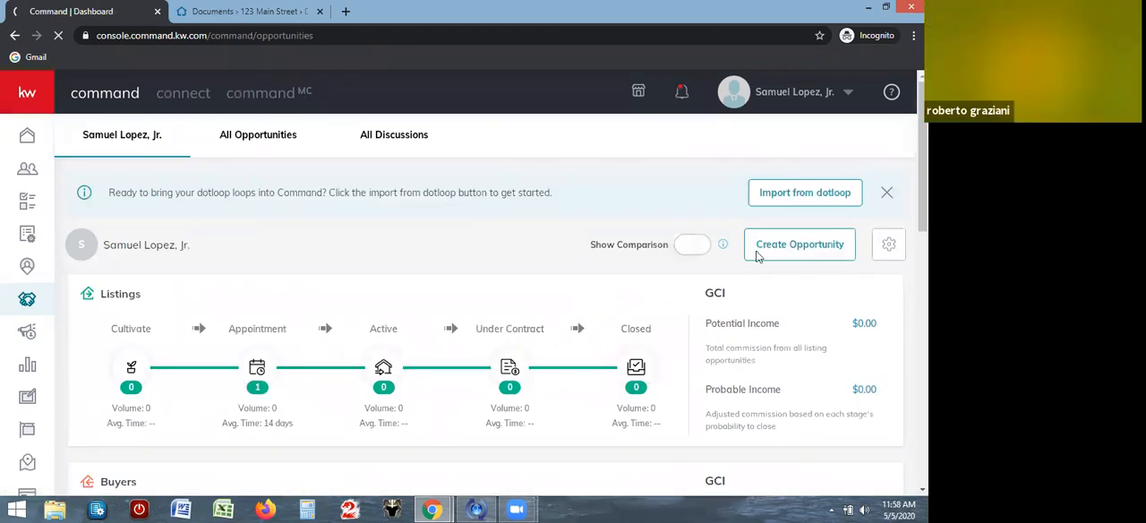
click(756, 256)
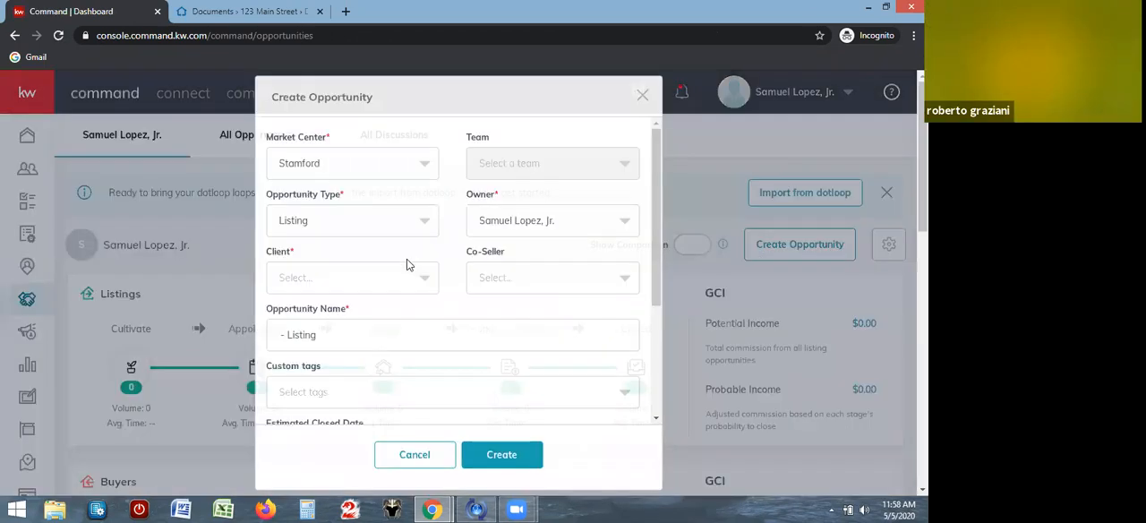
click(385, 285)
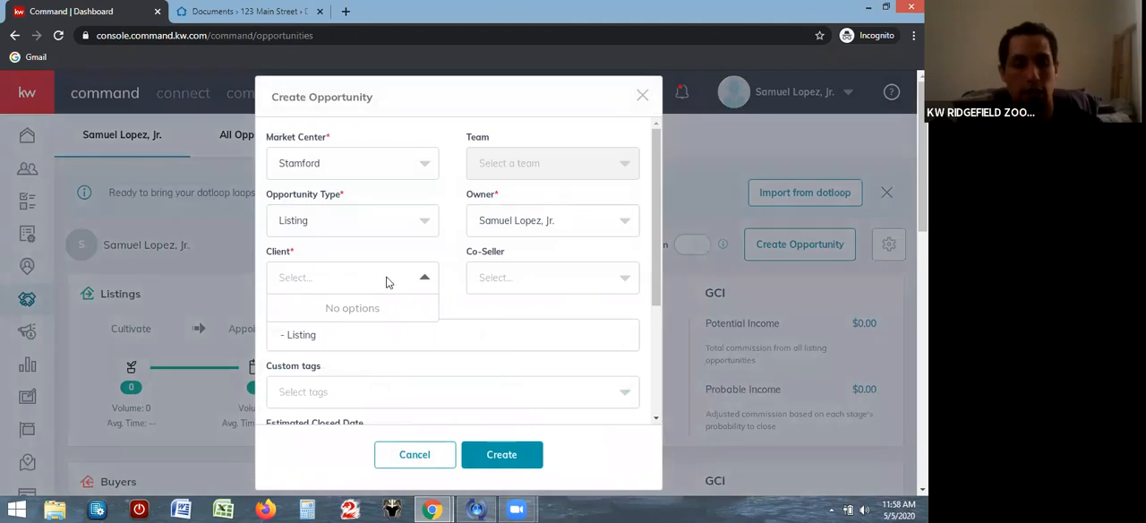
text(geo)
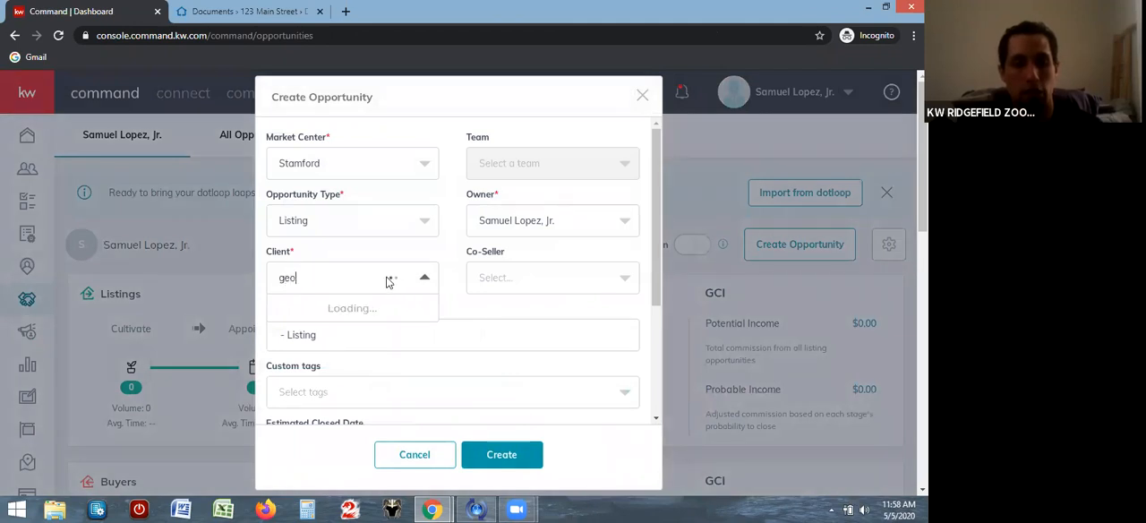
click(350, 309)
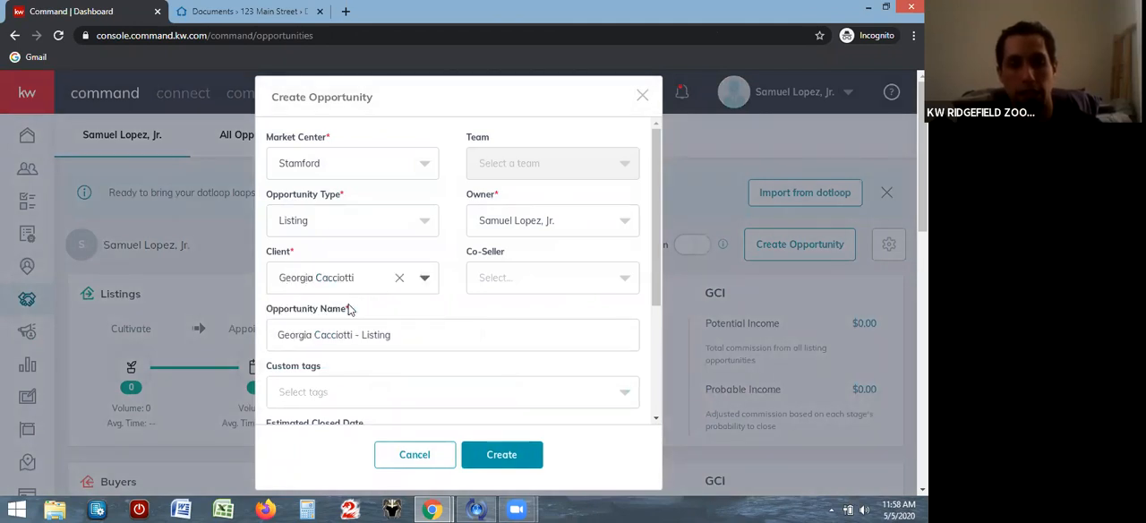
Find and select a co-seller for the listing opportunity, and close the form without creating it
click(603, 280)
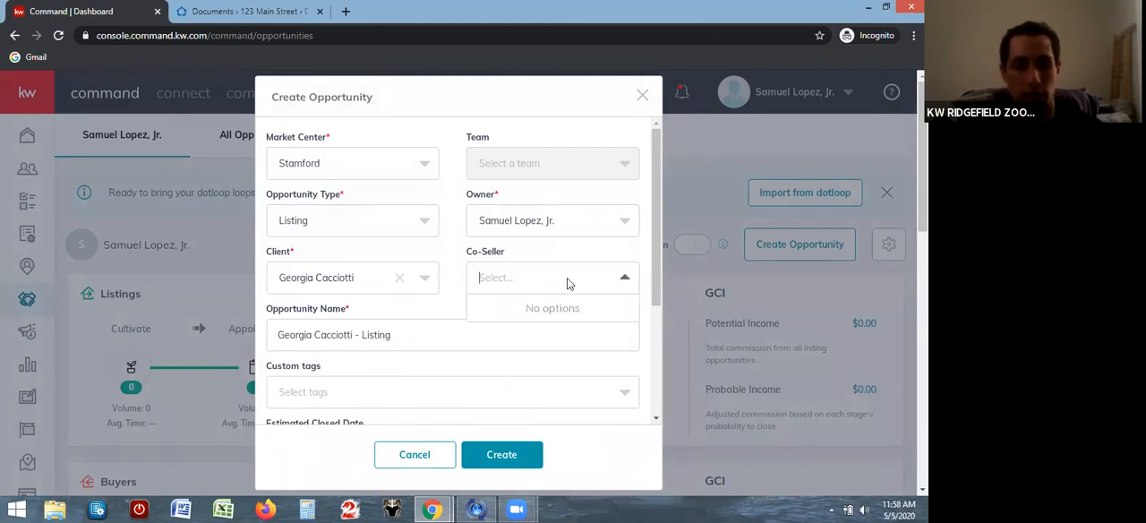
text(jonny)
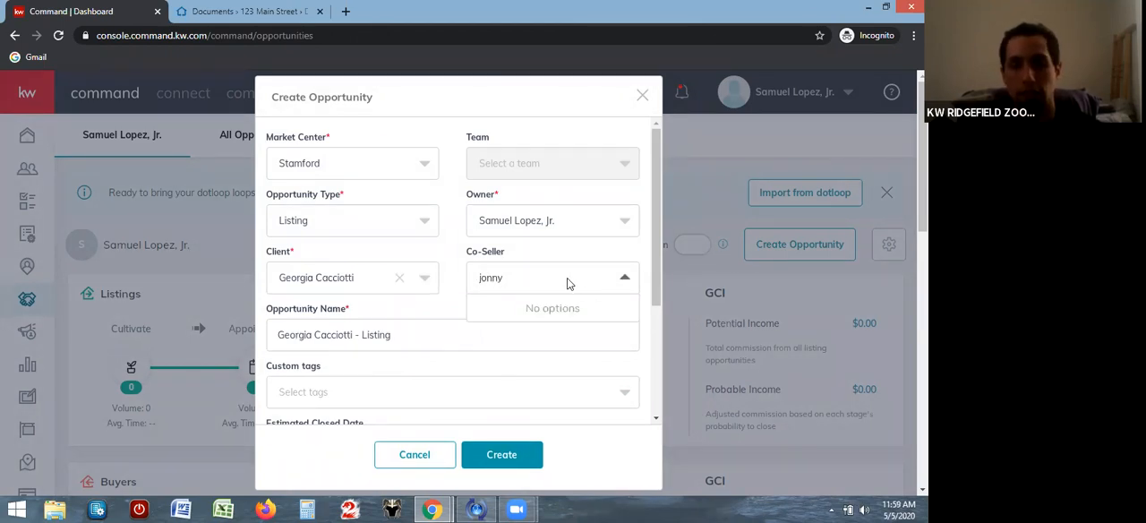
key(BackSpace)
key(BackSpace)
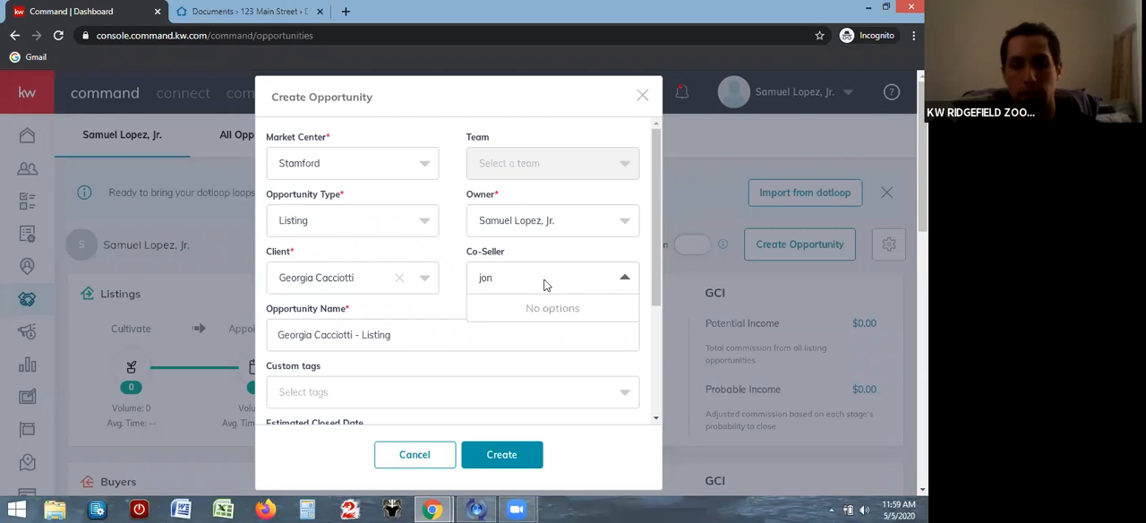
click(532, 310)
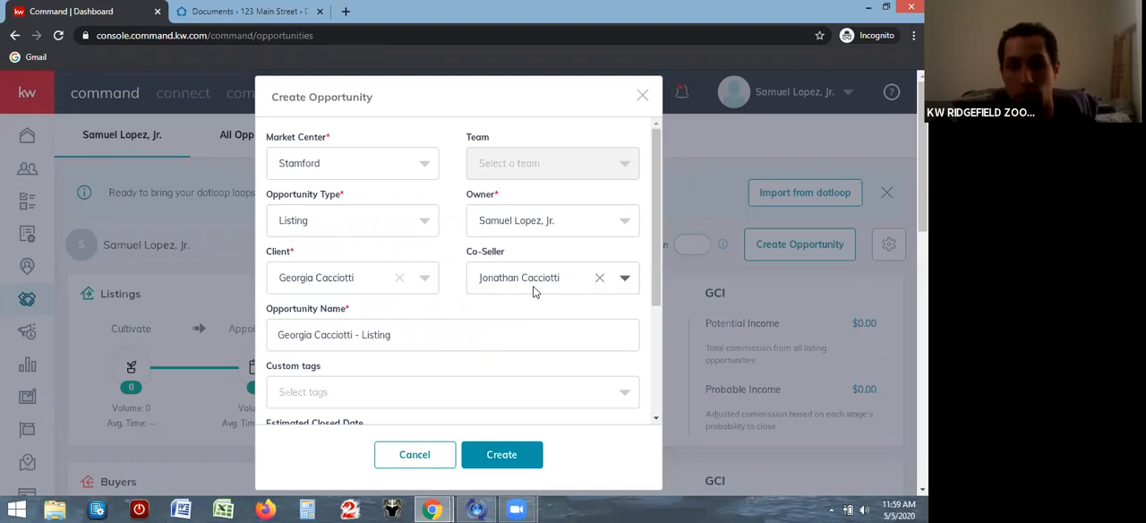
click(643, 95)
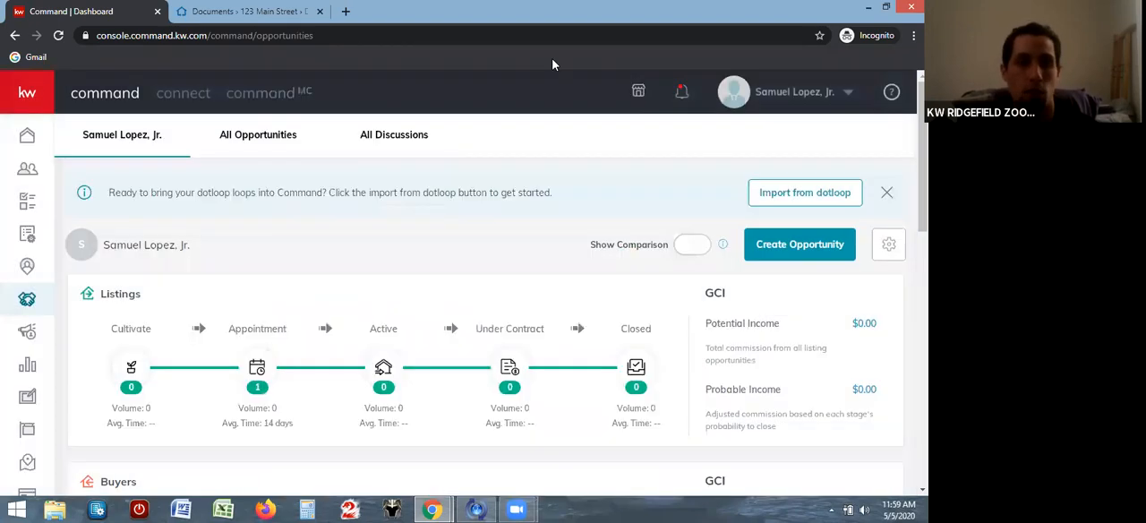
Switch back to the DocuSign Rooms envelope and set Buyer One's signing order to 2
click(280, 15)
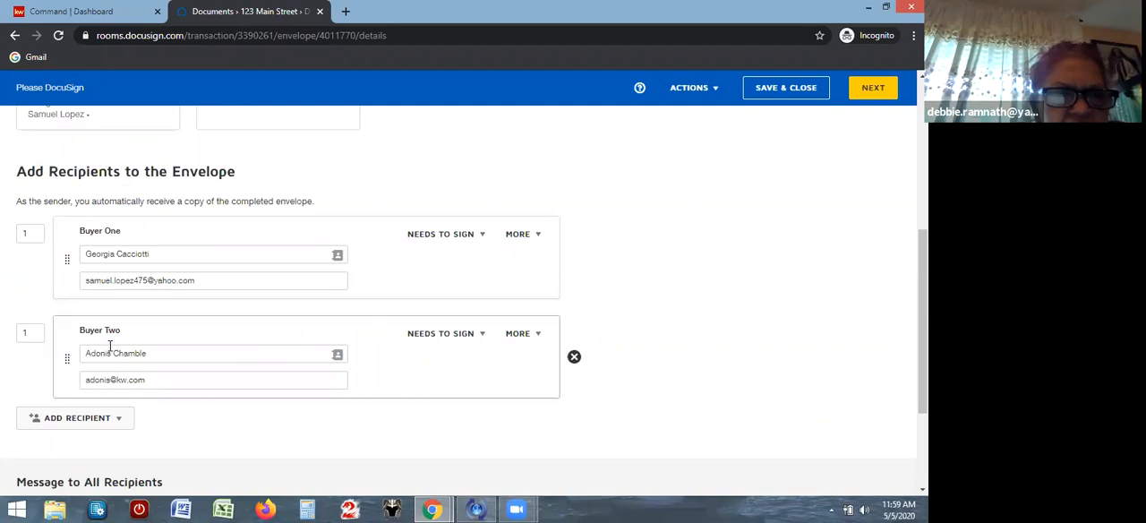
click(30, 333)
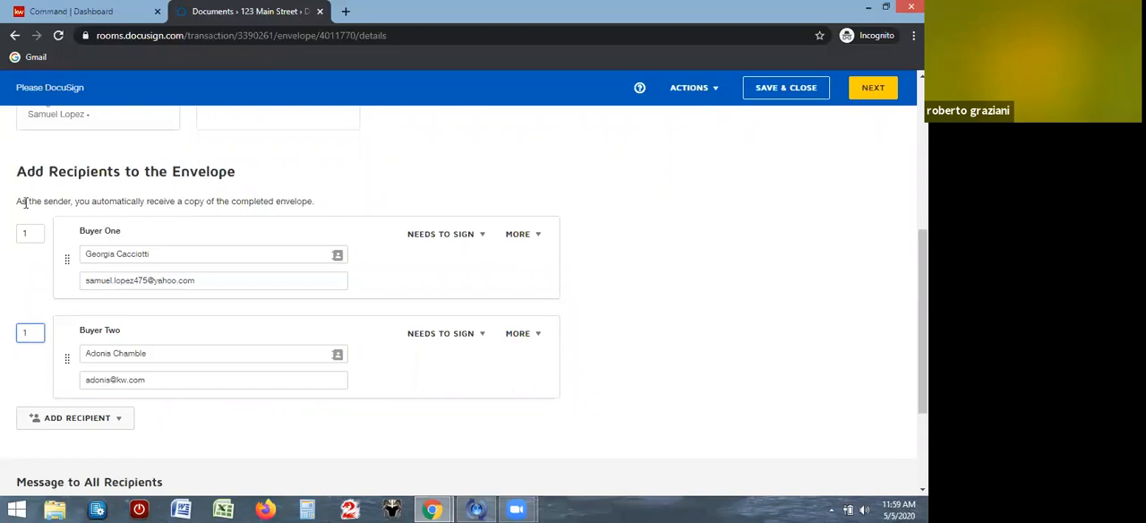
click(30, 231)
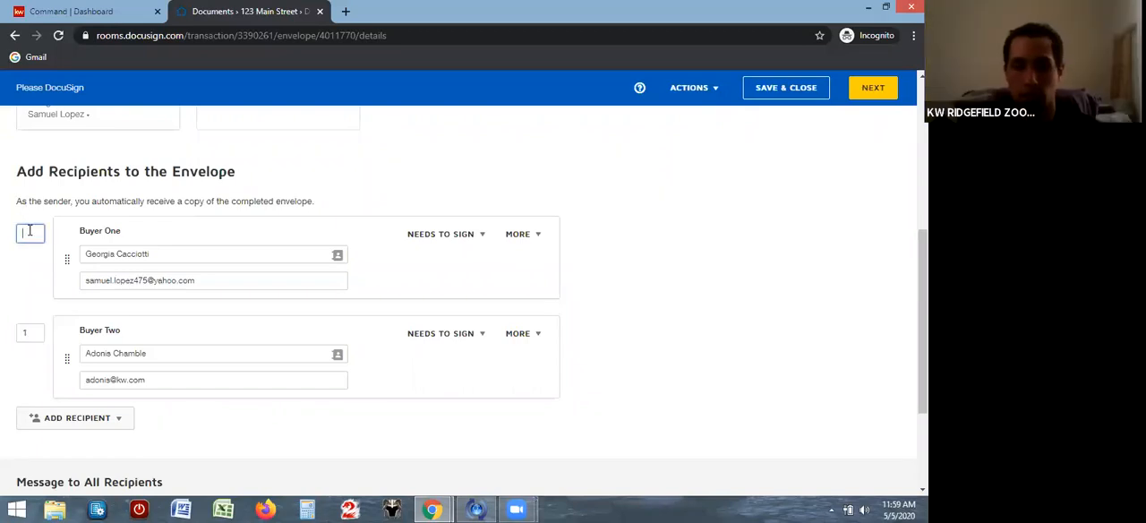
text(2)
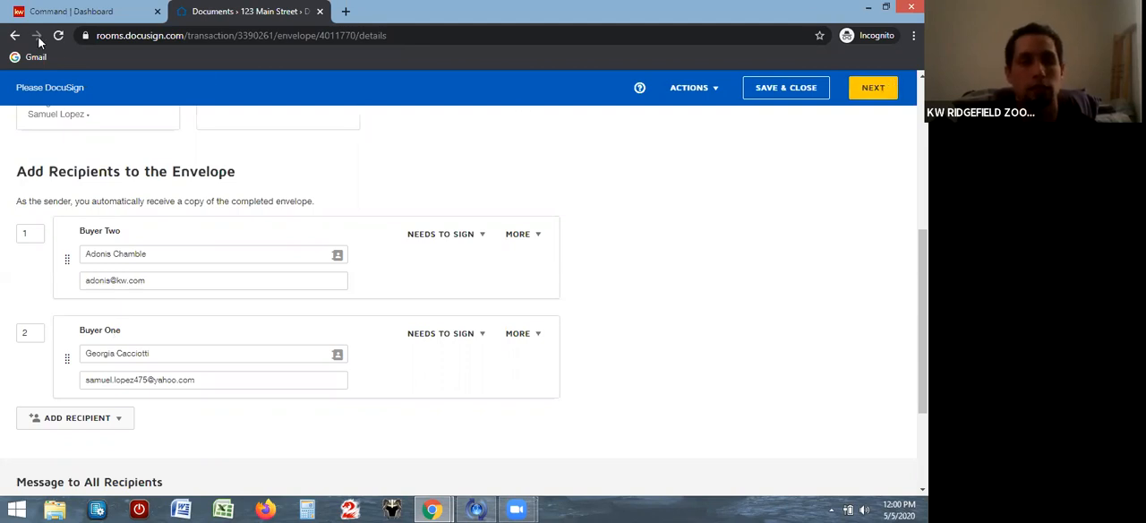
Leave the envelope draft and open the Representation Docs envelope from the room's envelopes to view its recipients
click(14, 36)
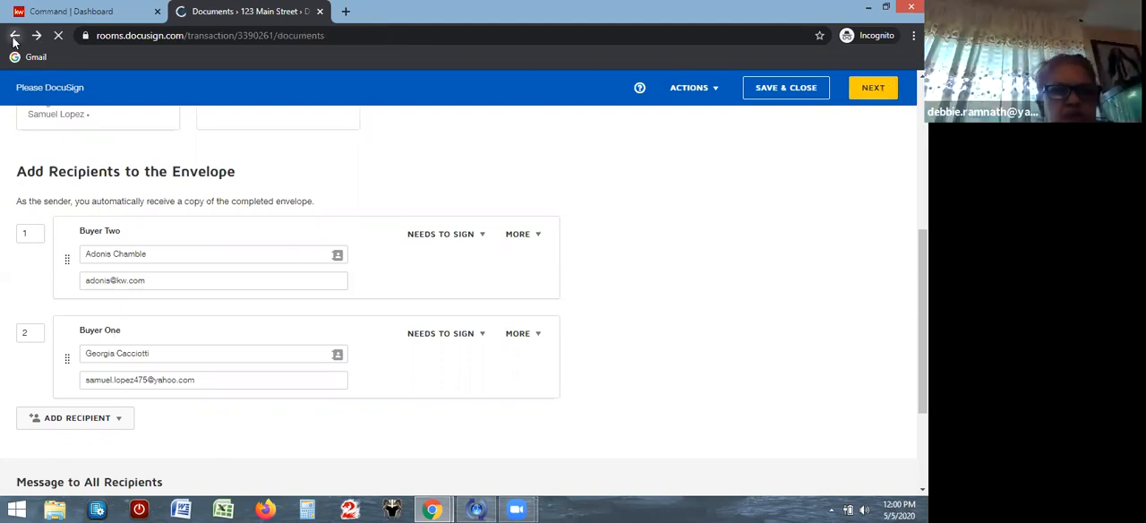
click(14, 37)
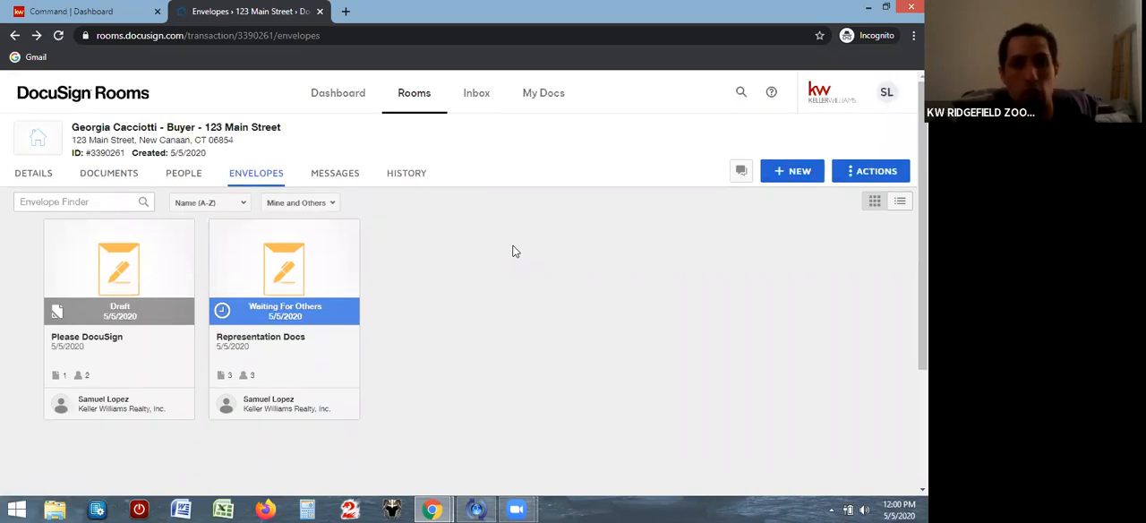
click(268, 306)
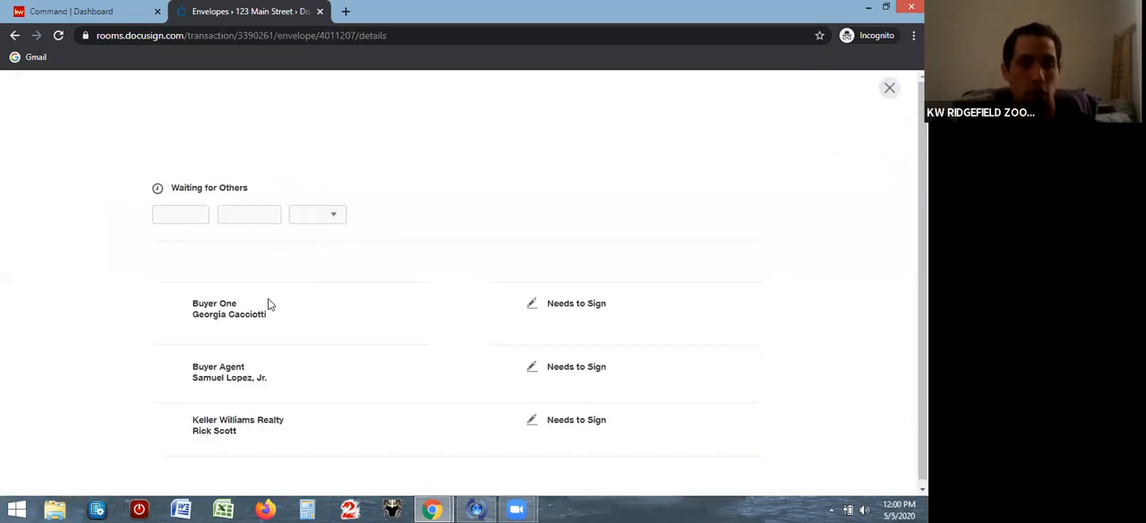
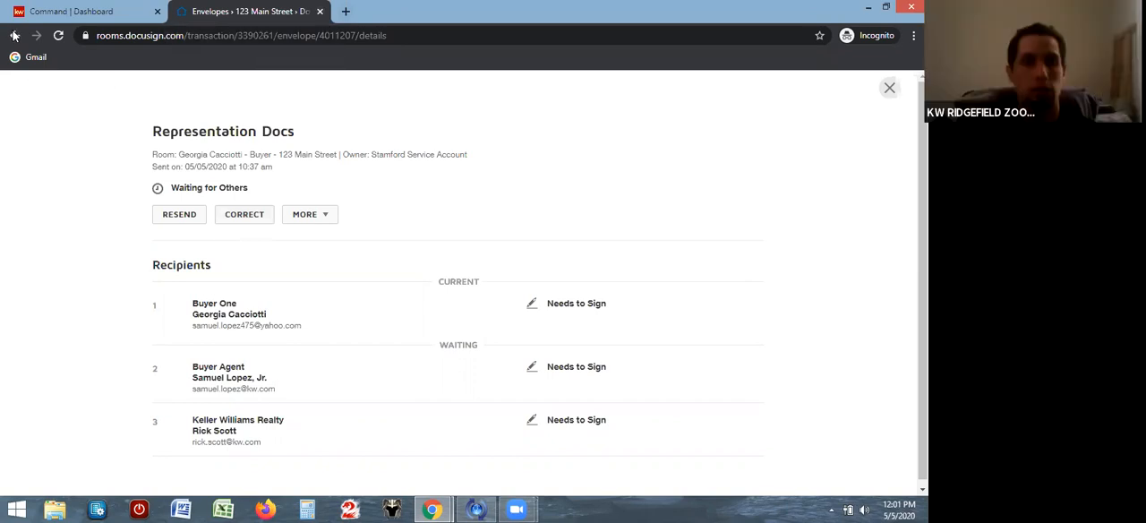
Close the Representation Docs envelope details, back out of the Please DocuSign draft, and go to the room's documents
click(889, 87)
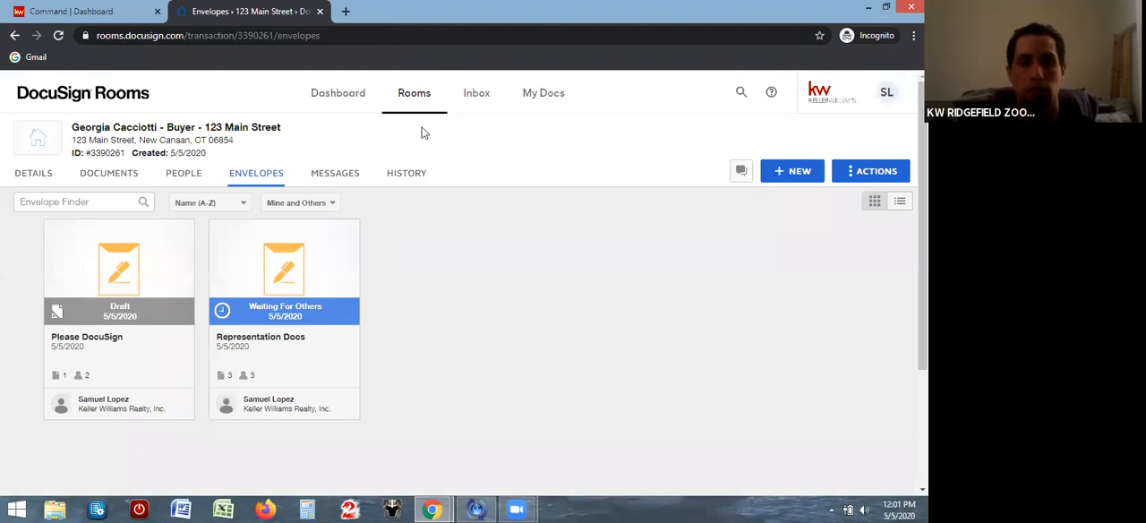
click(802, 172)
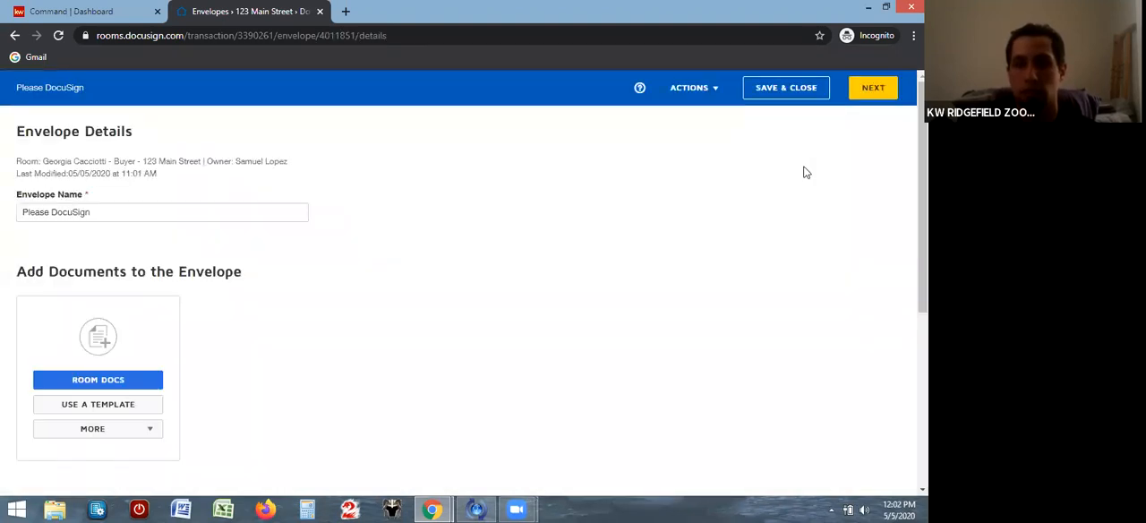
click(14, 35)
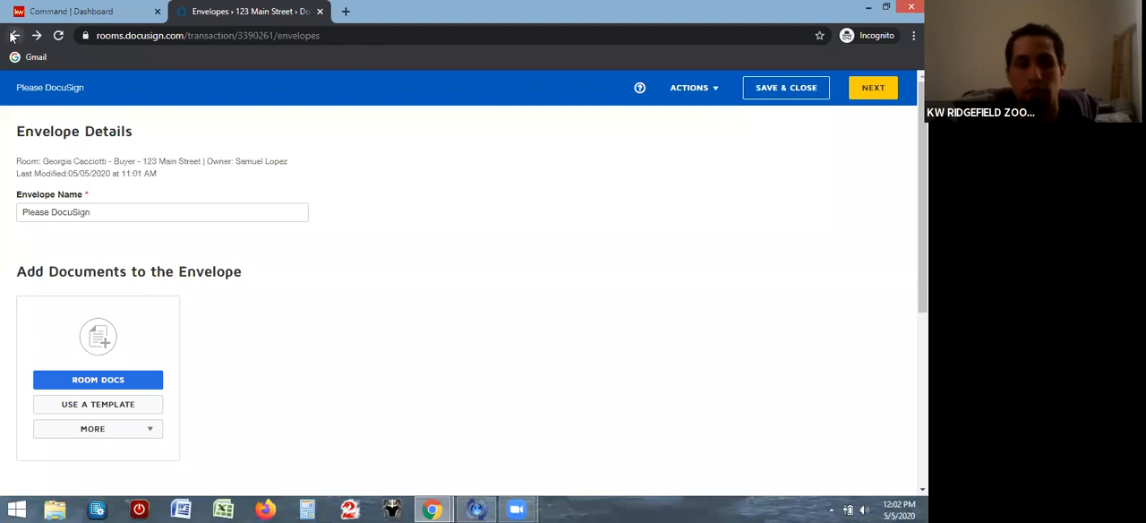
click(120, 182)
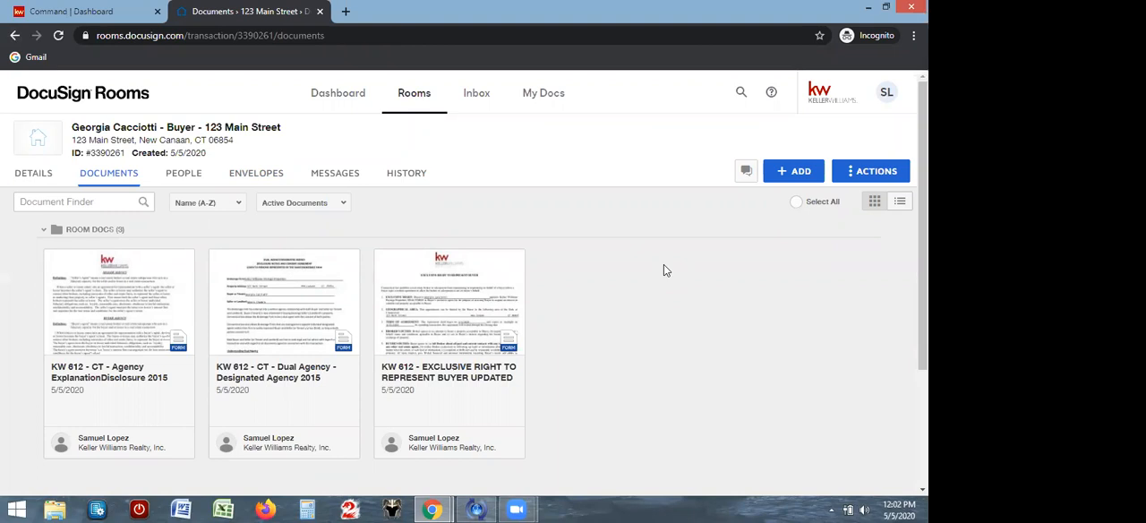
Start adding DocuSign Forms to the room and browse the forms in the SmartMLS - Connecticut library
click(782, 176)
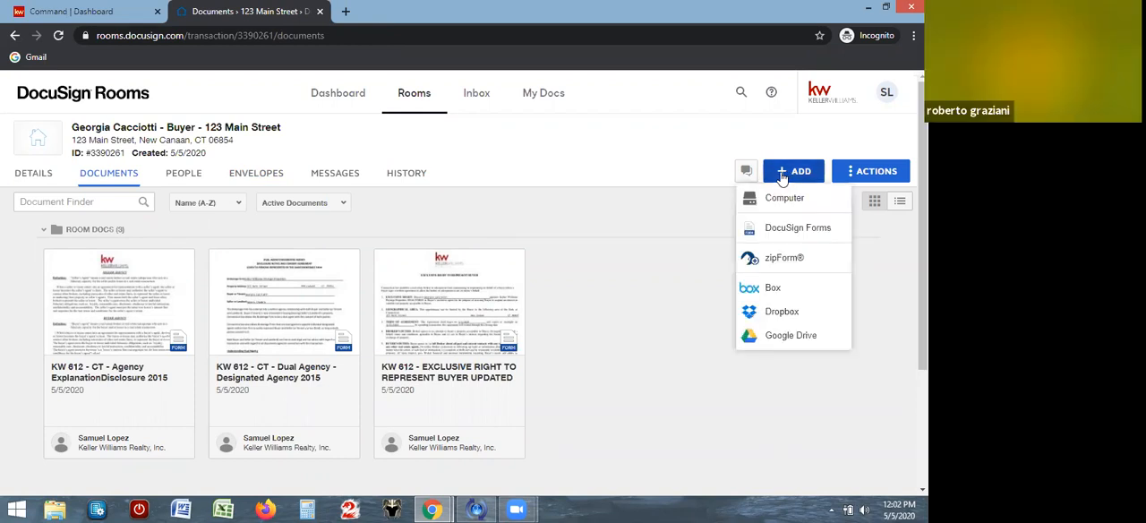
click(788, 229)
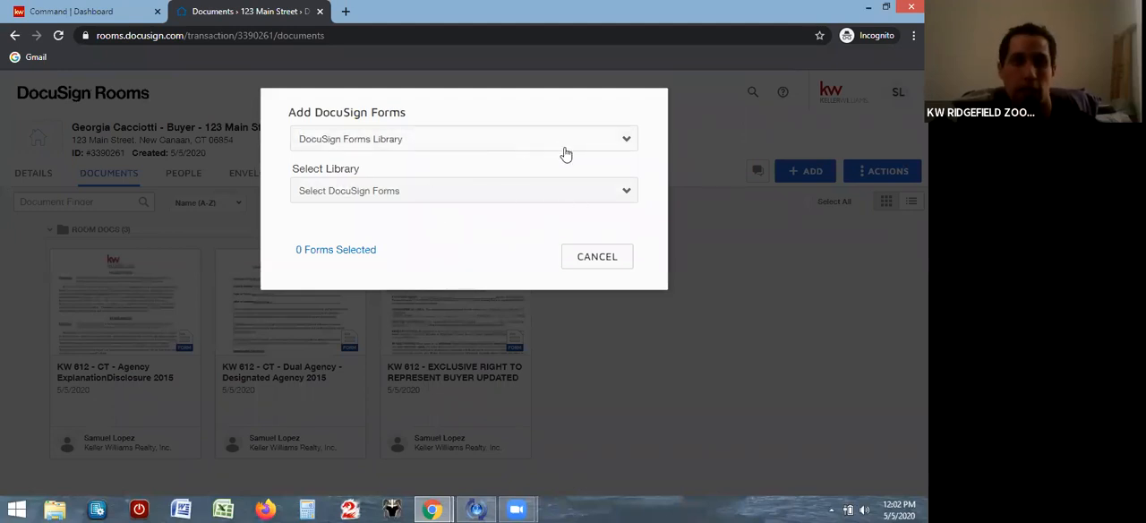
click(402, 143)
click(402, 159)
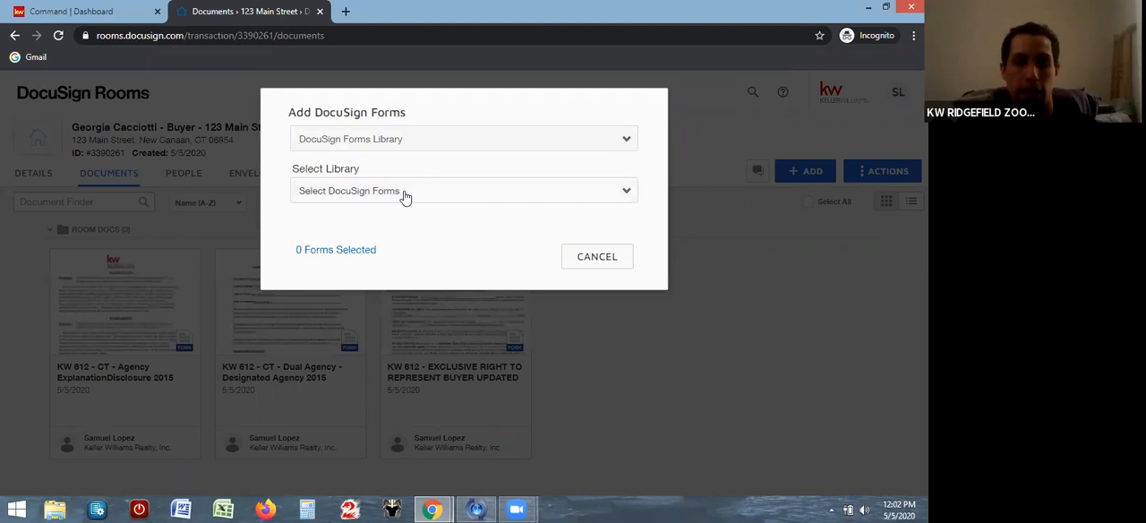
click(404, 193)
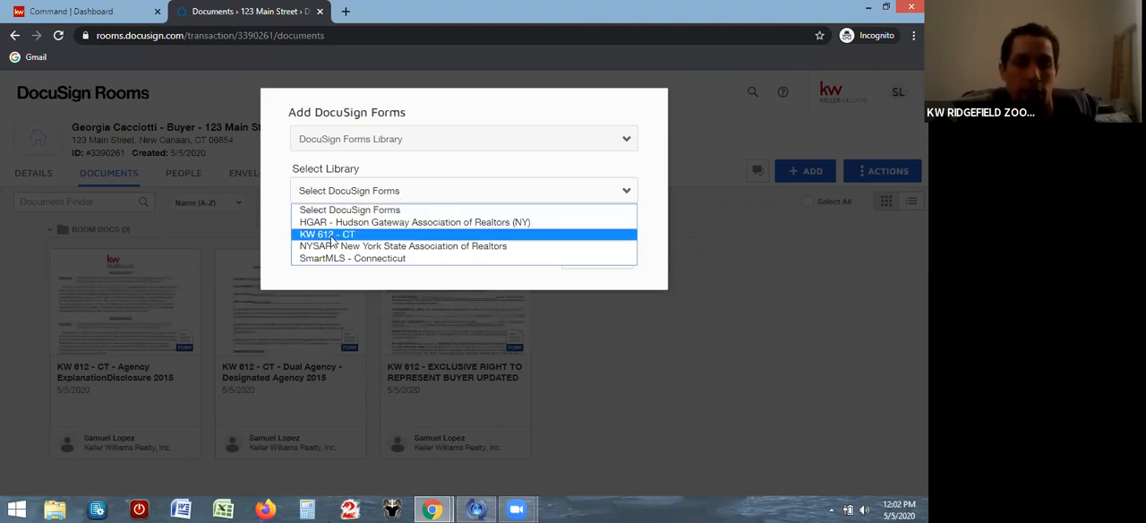
click(390, 259)
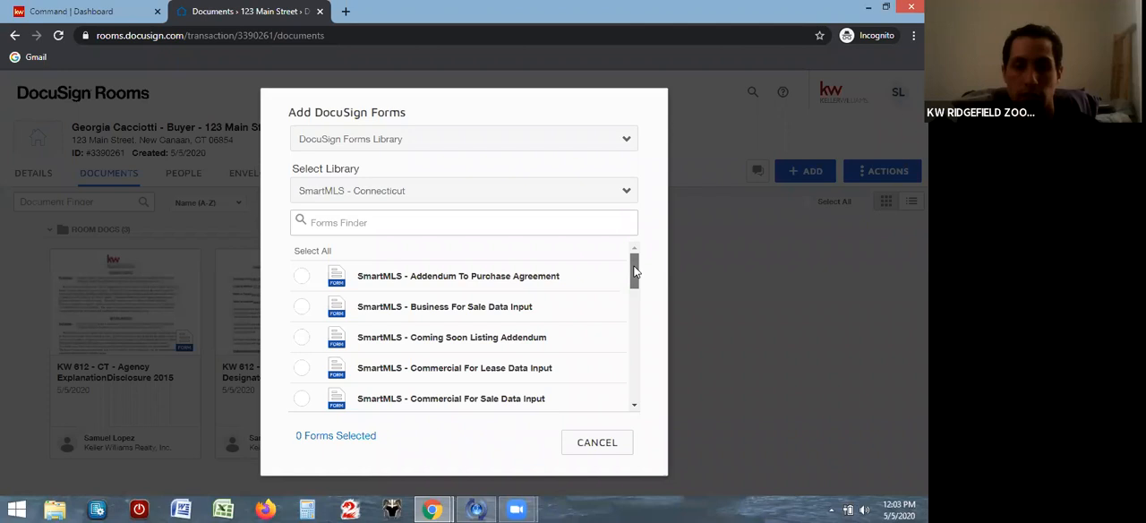
drag(631, 268, 601, 349)
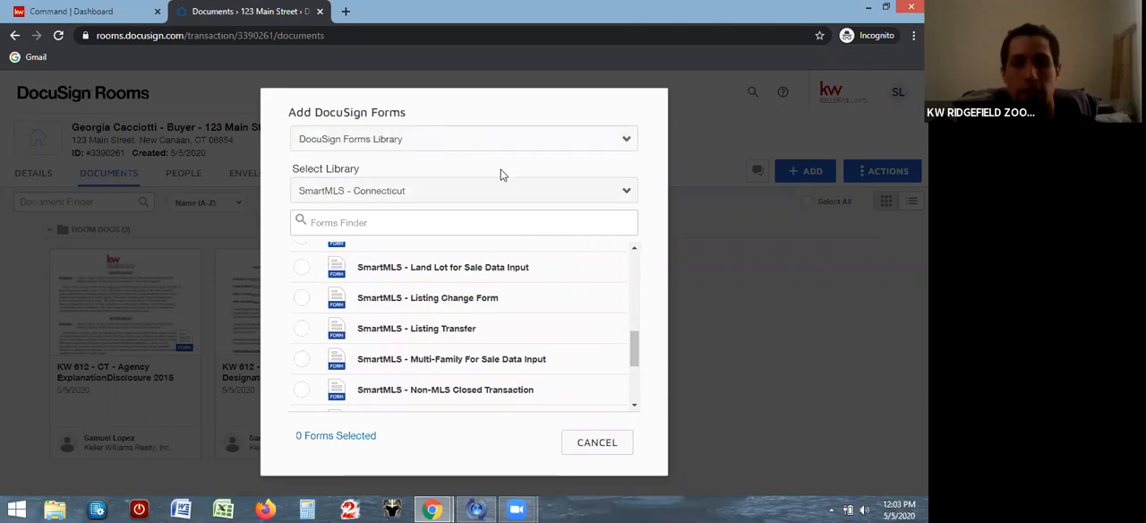
Change the form source to DocuSign Forms Group and browse the forms in the Listing Docs - Property group
click(533, 141)
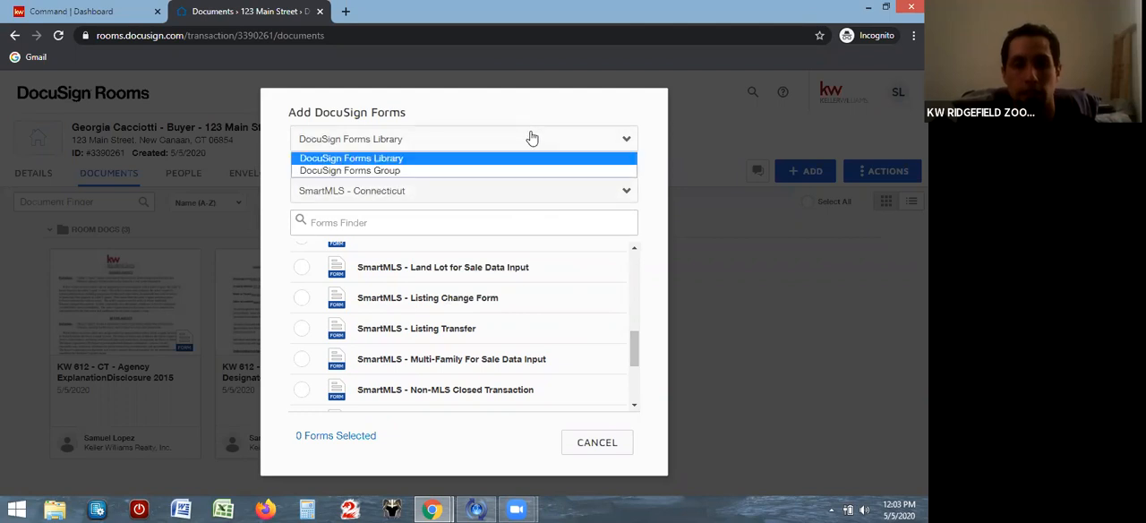
click(474, 171)
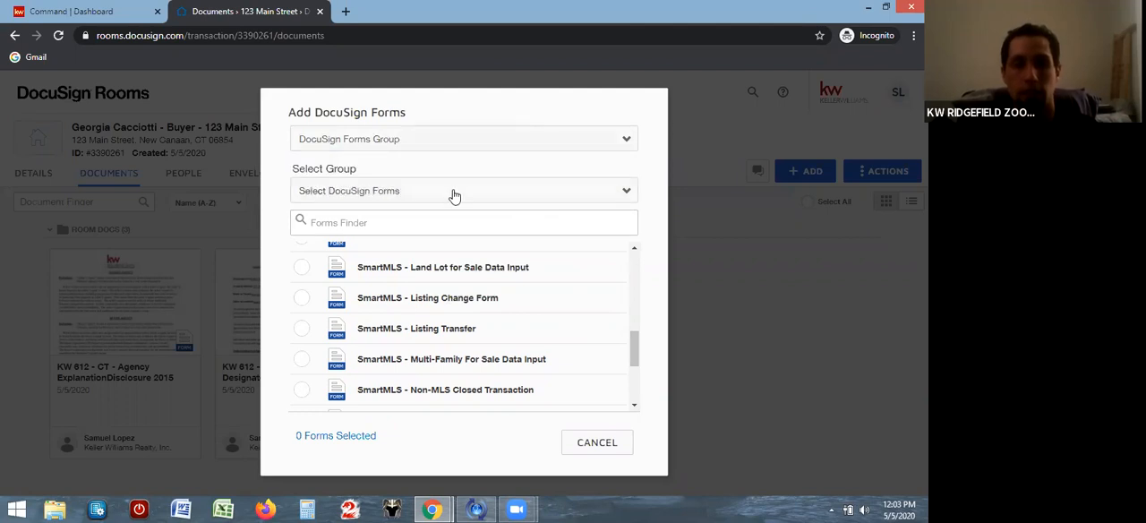
click(453, 191)
click(384, 246)
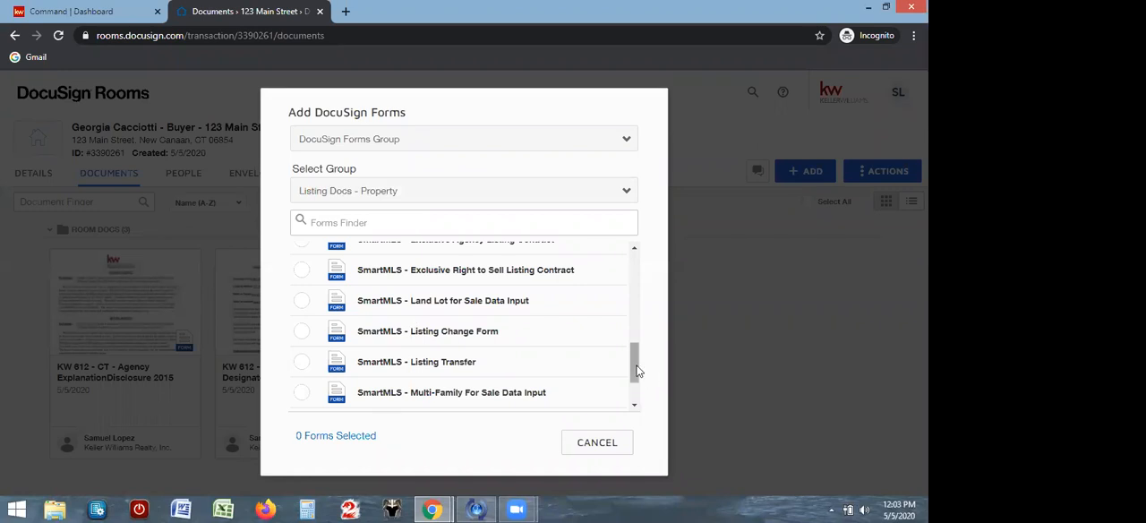
drag(637, 369, 639, 258)
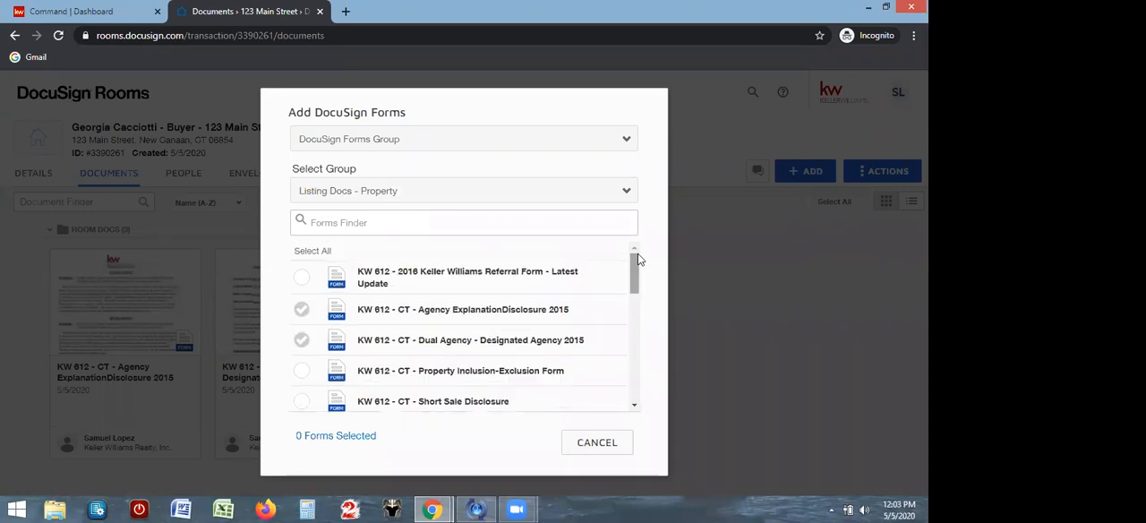